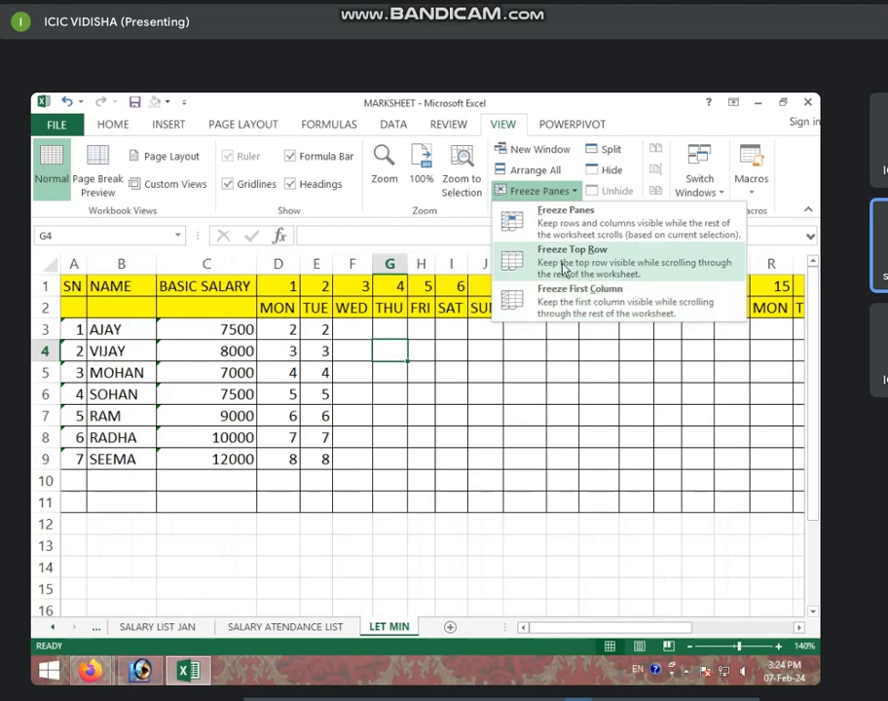
- Freeze the top header row, then scroll down and back up to confirm it stays fixed
click(598, 268)
scroll(511, 458, down, 3)
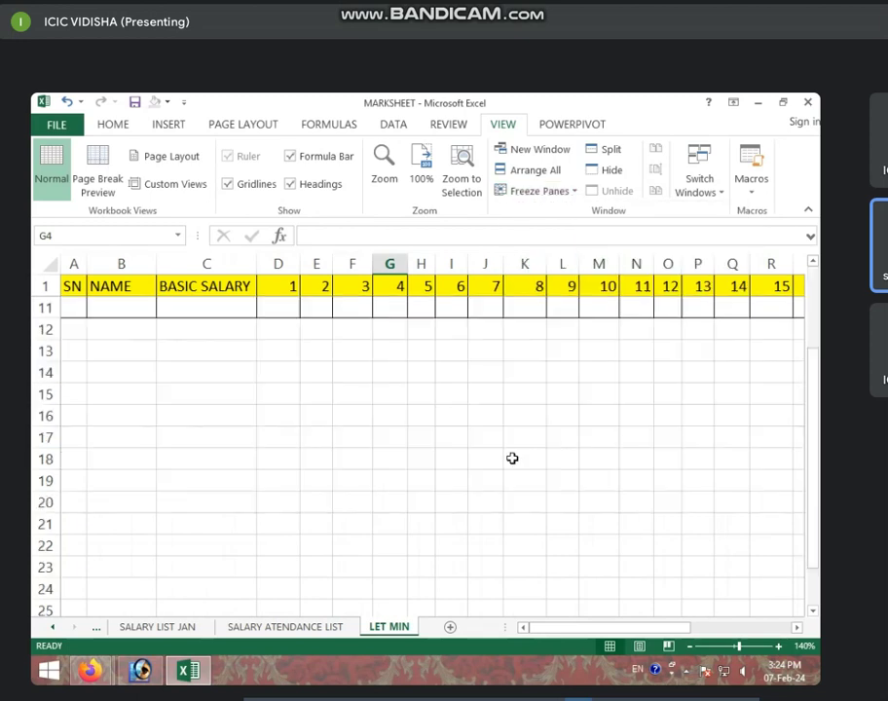
scroll(512, 459, down, 6)
scroll(511, 466, down, 8)
scroll(511, 469, down, 4)
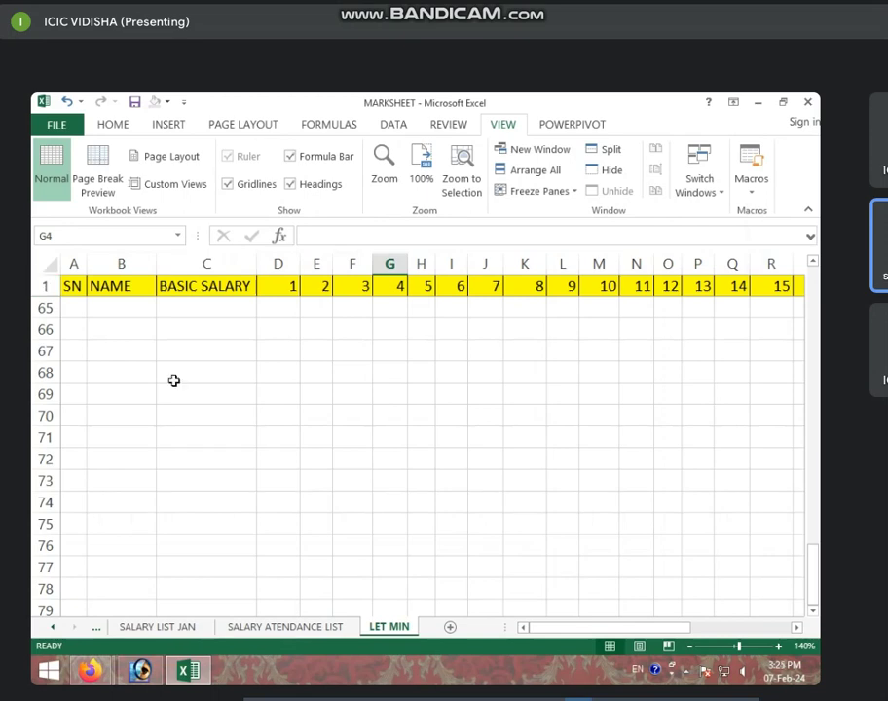
scroll(265, 506, down, 3)
scroll(255, 506, down, 6)
scroll(248, 504, down, 4)
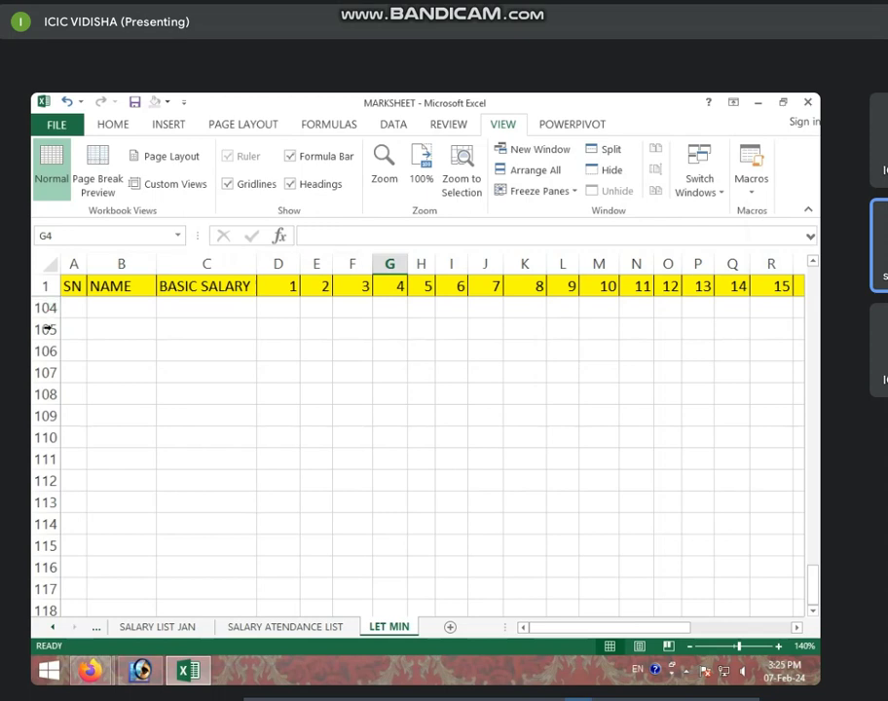
scroll(388, 495, up, 17)
scroll(387, 495, up, 7)
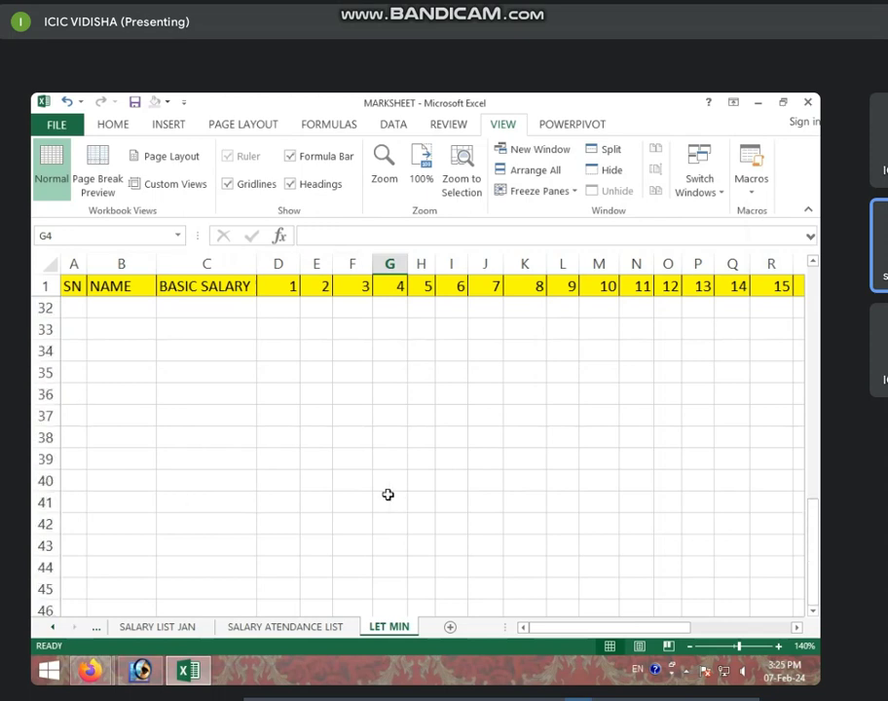
scroll(387, 495, up, 10)
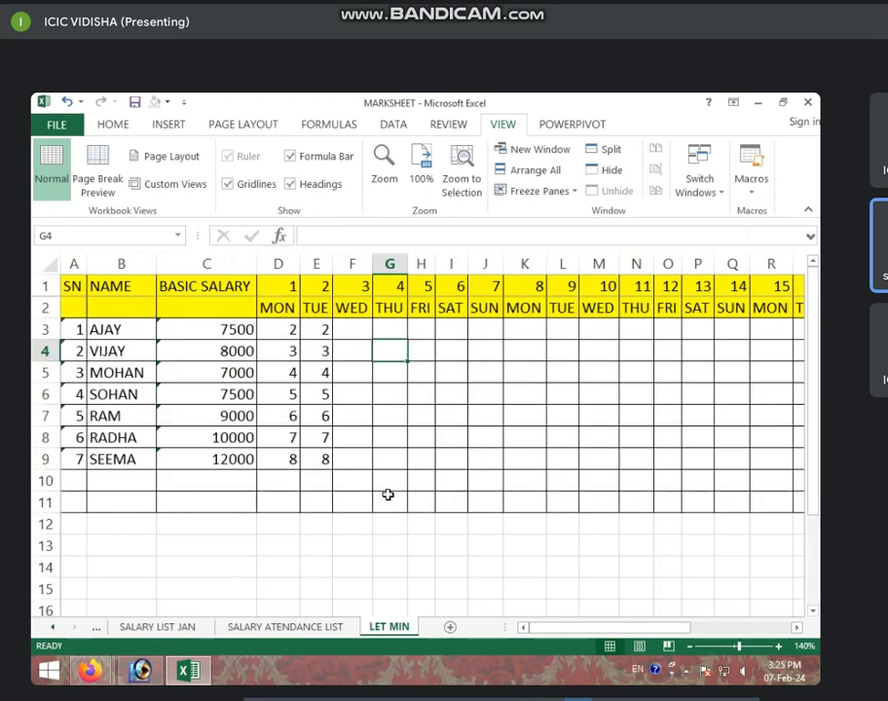
- Freeze the SN first column and arrow along row 9 from E9 to confirm it stays visible
click(565, 190)
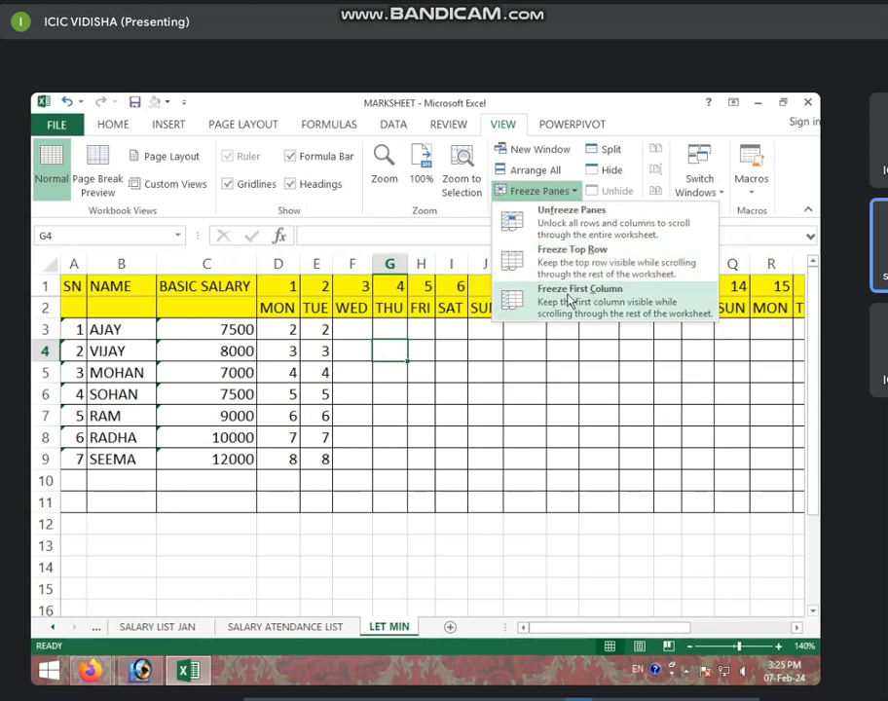
click(569, 297)
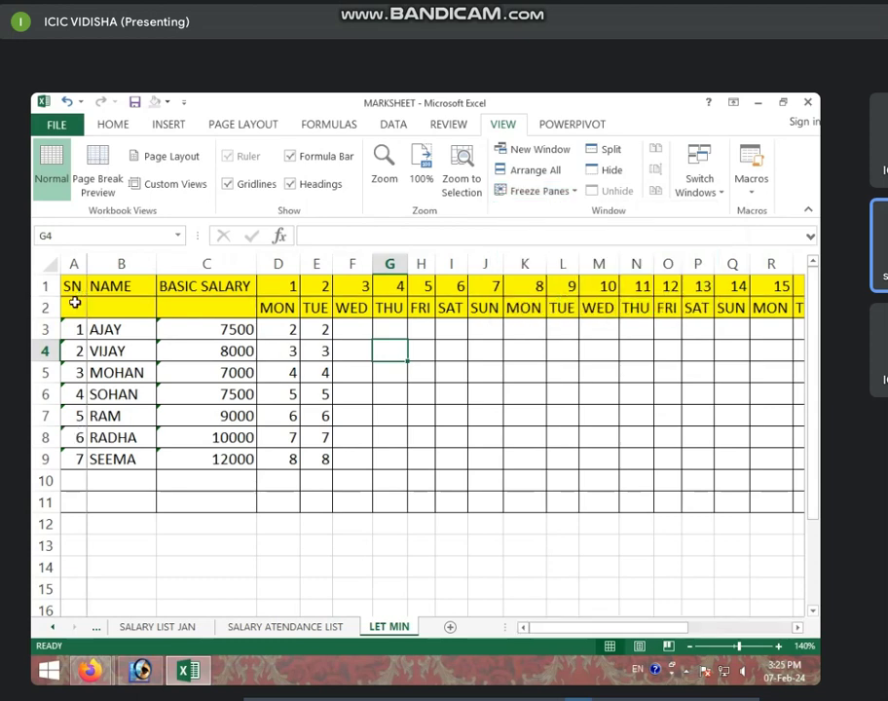
click(317, 458)
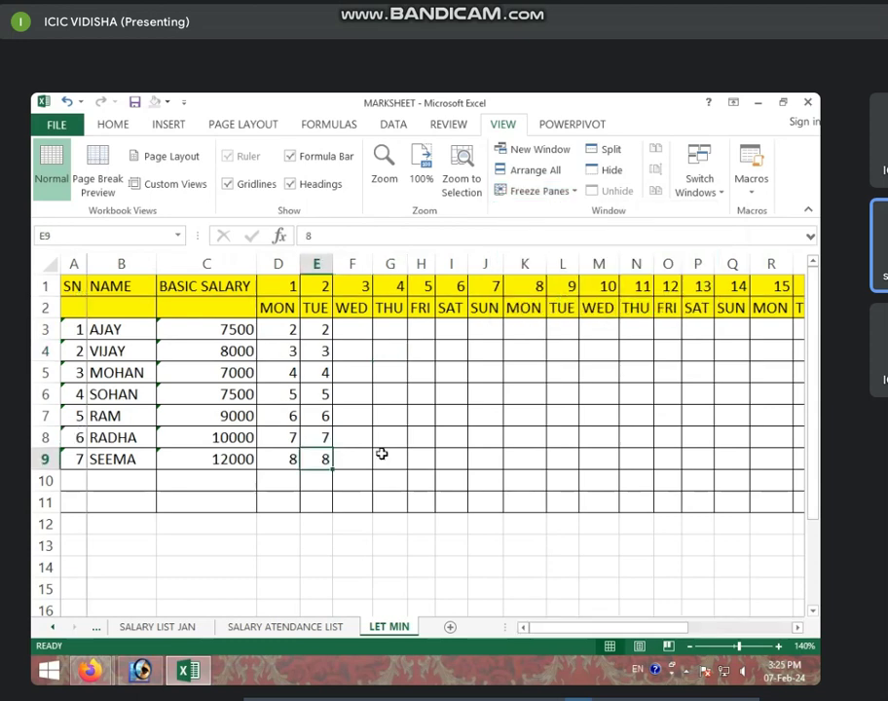
key(Right)
key(Right)
key(Right)
key(Right)
key(Right)
key(Right)
key(Right)
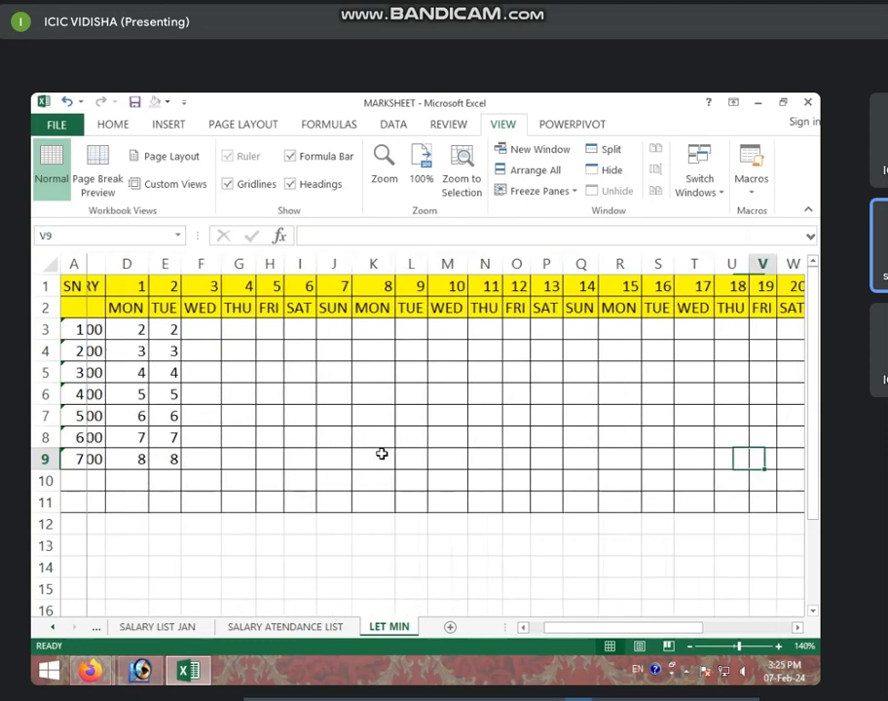
key(Right)
key(Right)
key(Right)
key(Right)
key(Right)
key(Right)
key(Right)
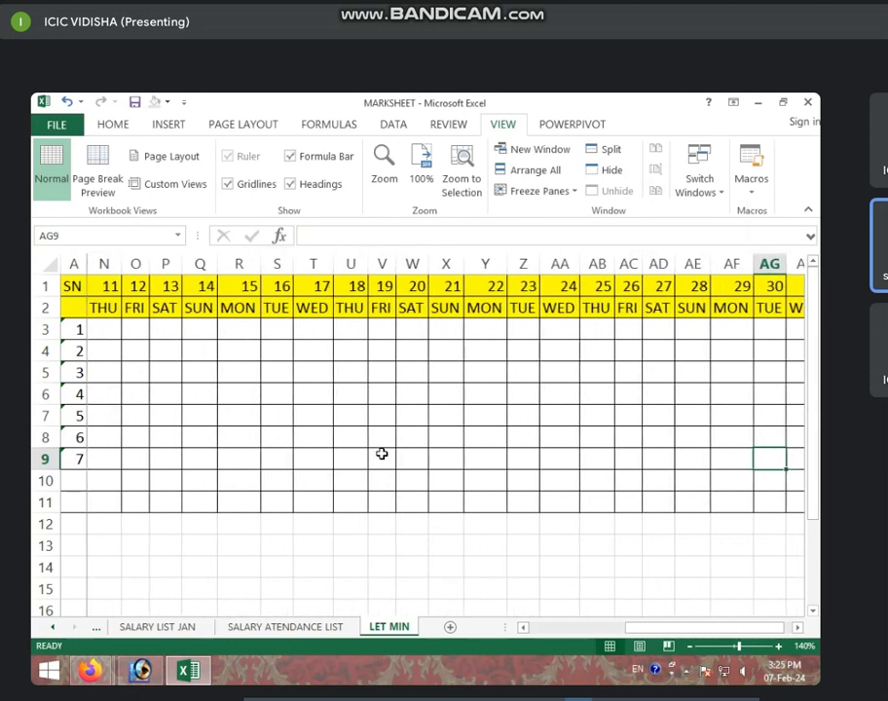
key(Left)
key(Left)
key(Left)
key(Left)
key(Left)
key(Left)
key(Left)
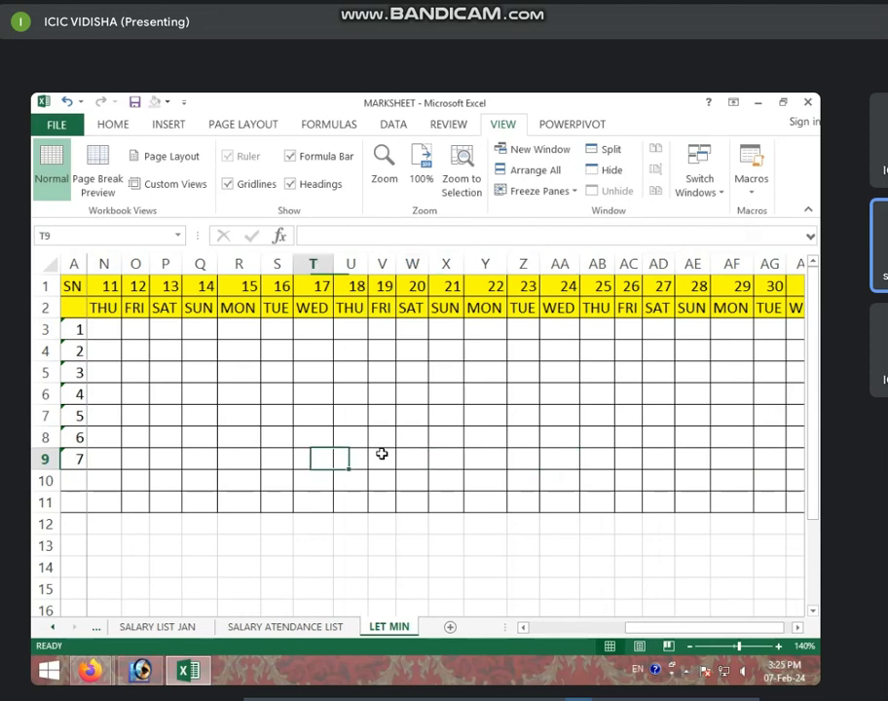
key(Left)
key(Left)
key(Left)
key(Left)
key(Left)
key(Left)
key(Left)
key(Left)
key(Left)
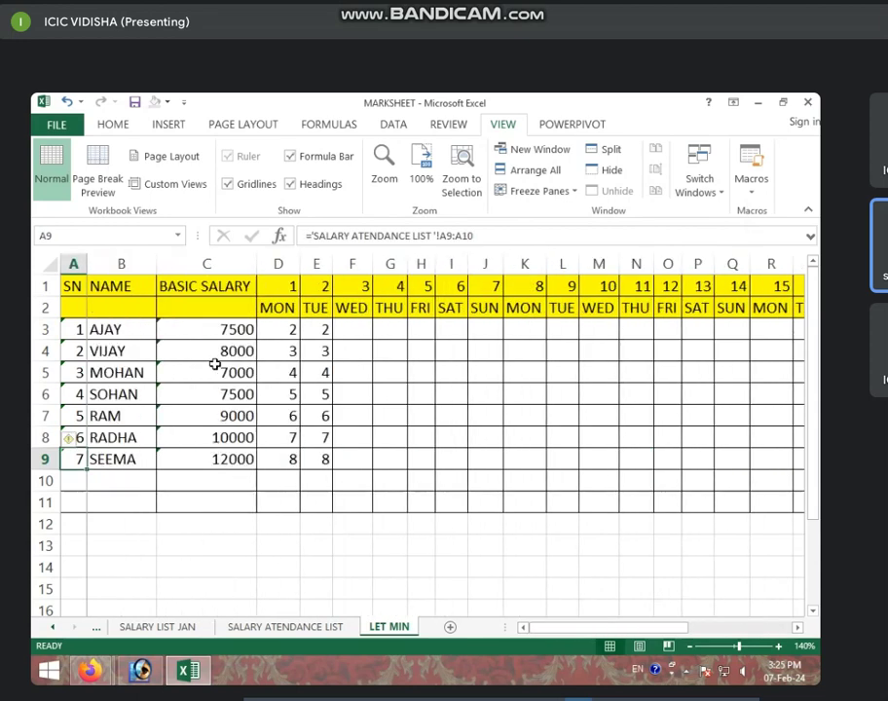
- Unfreeze the first-column lock, leaving the Freeze Panes options without further changes
click(574, 193)
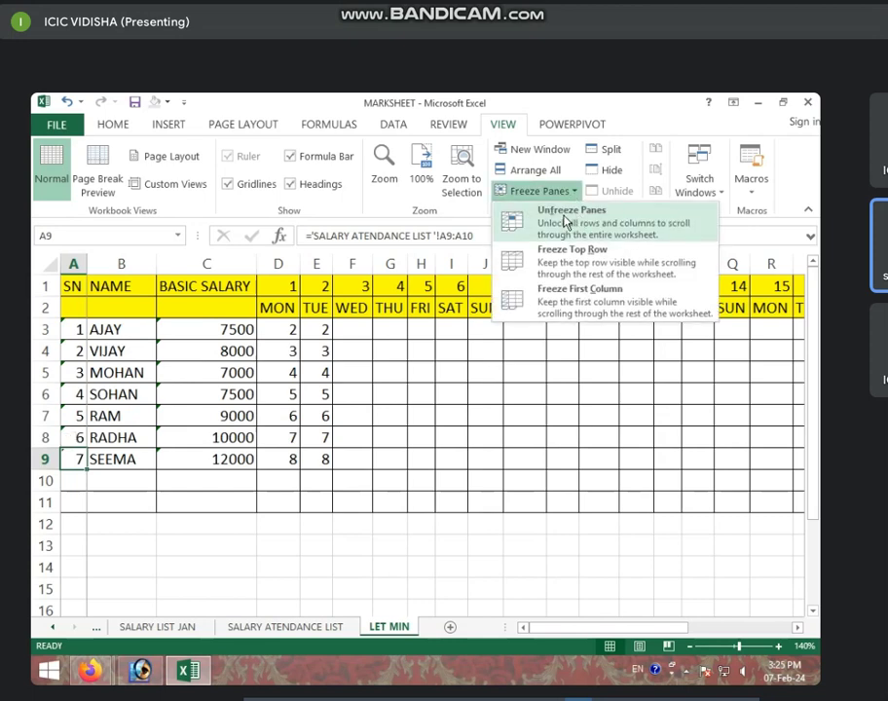
click(575, 220)
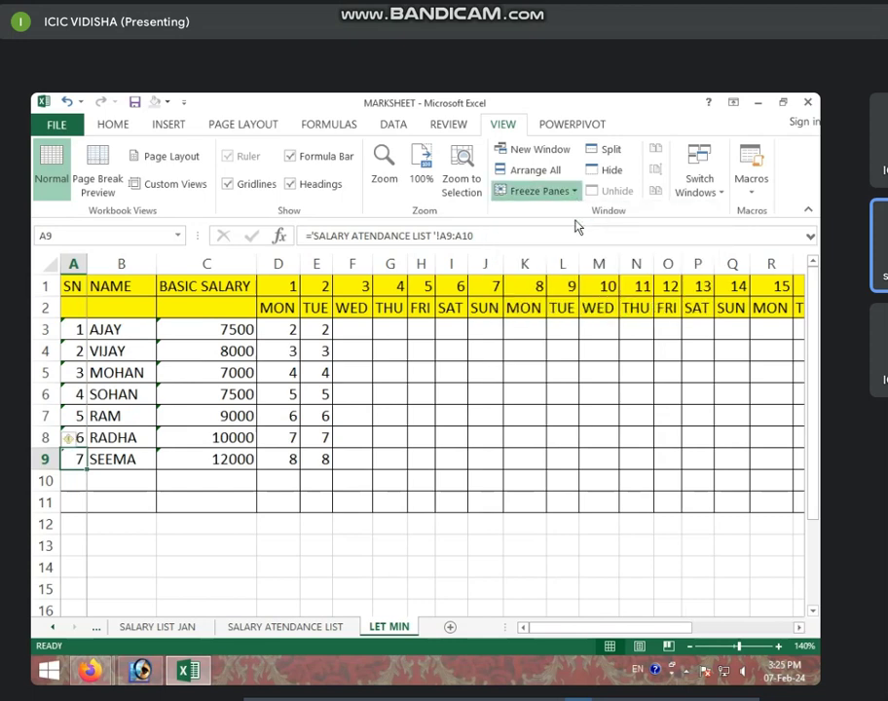
click(574, 193)
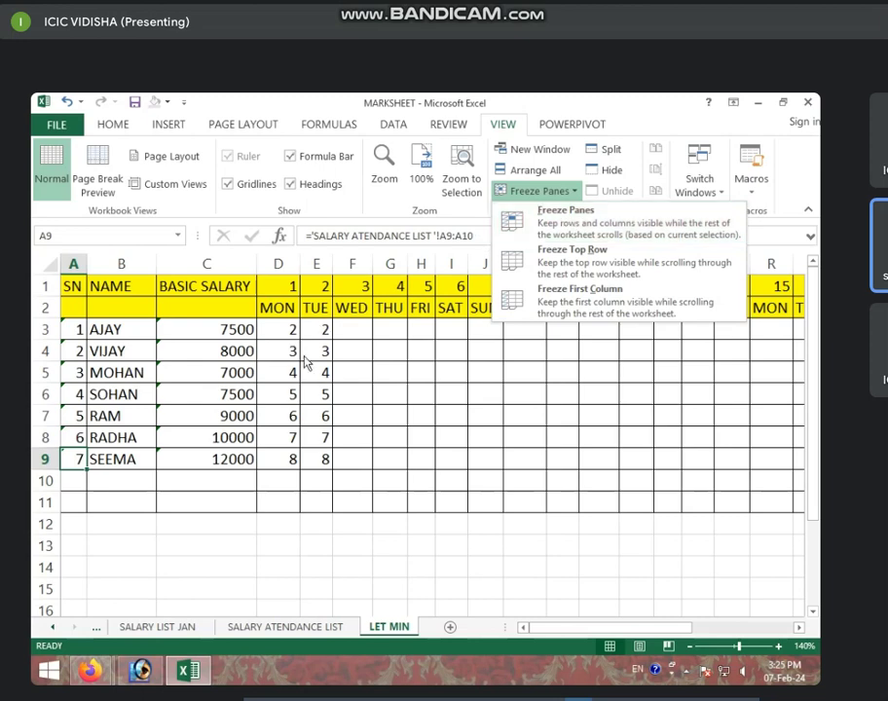
key(Escape)
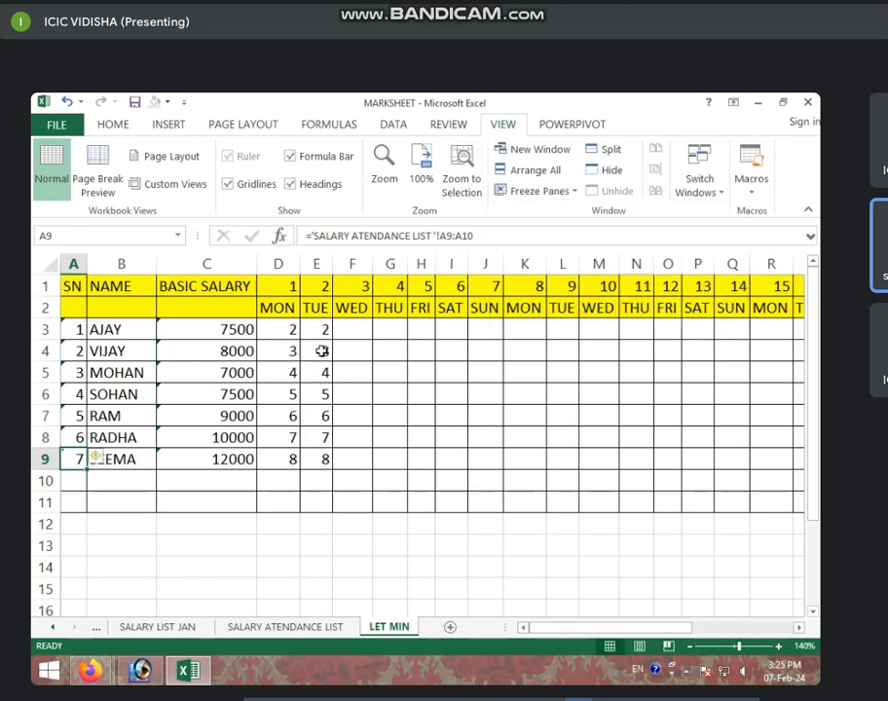
- Select columns A through C (SN, NAME, BASIC SALARY)
click(283, 332)
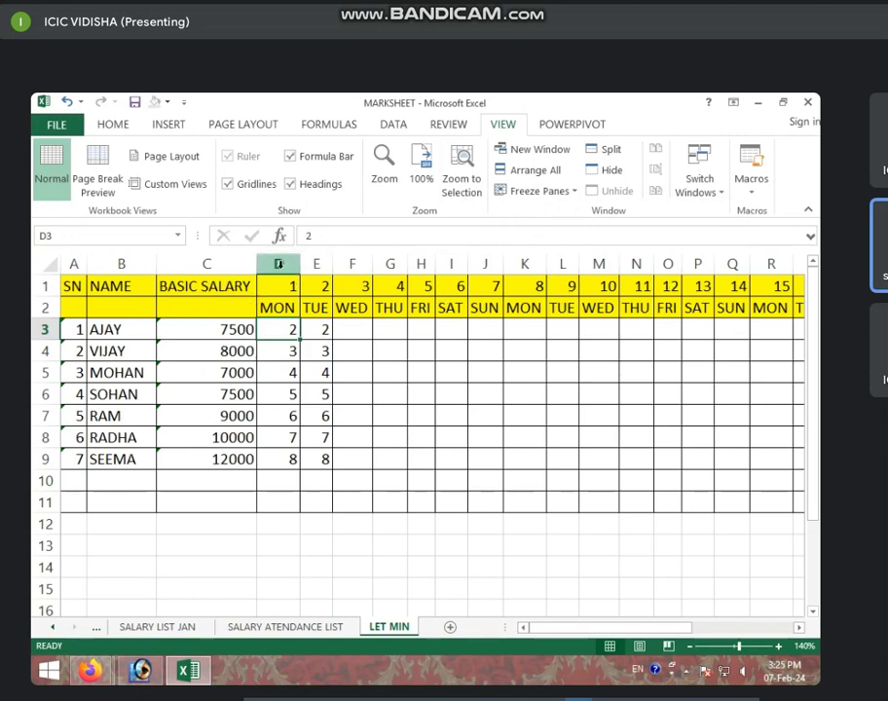
drag(279, 263, 73, 263)
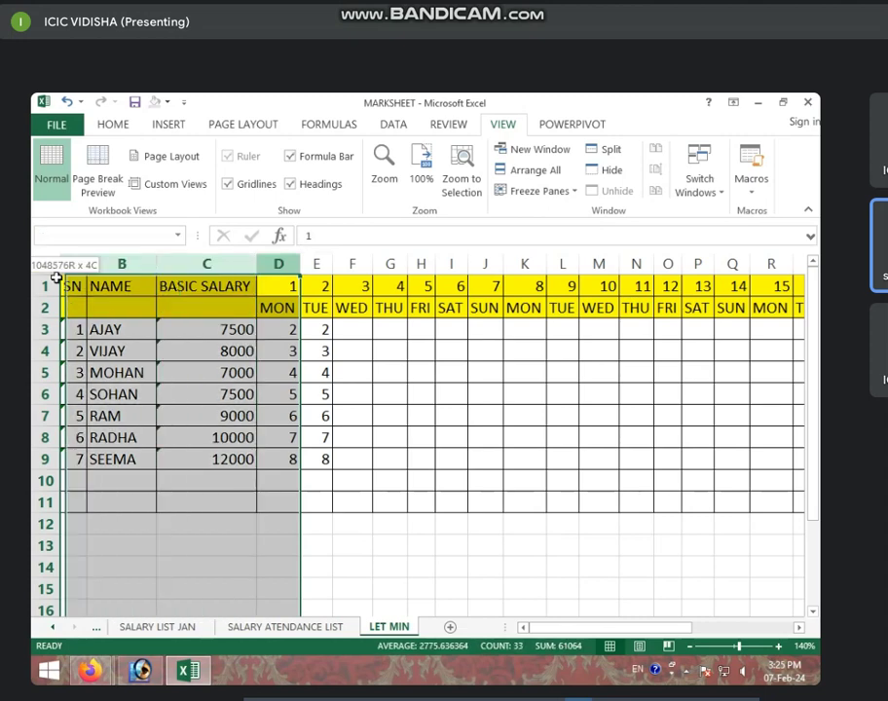
click(223, 264)
drag(223, 264, 71, 264)
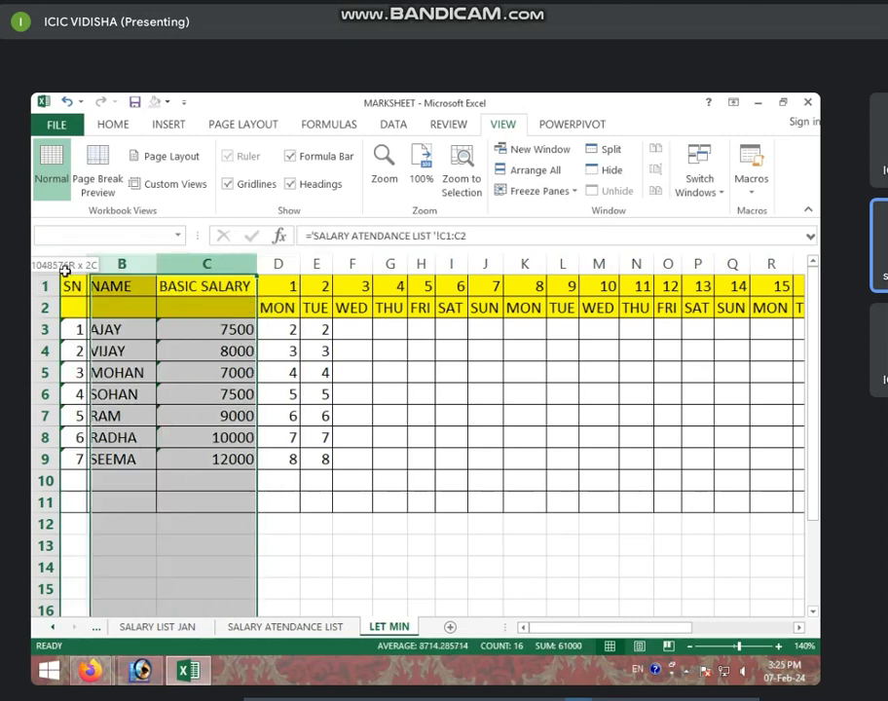
- Freeze panes to hold SN and NAME, then arrow right from G5 and back to column A
click(526, 193)
click(557, 227)
click(406, 373)
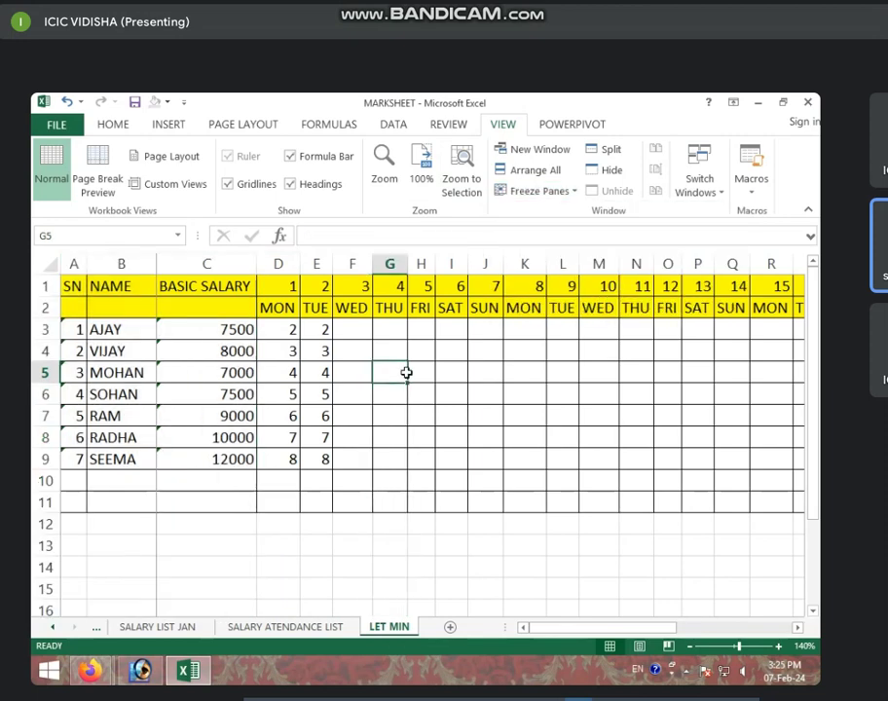
key(Right)
key(Right)
key(Right)
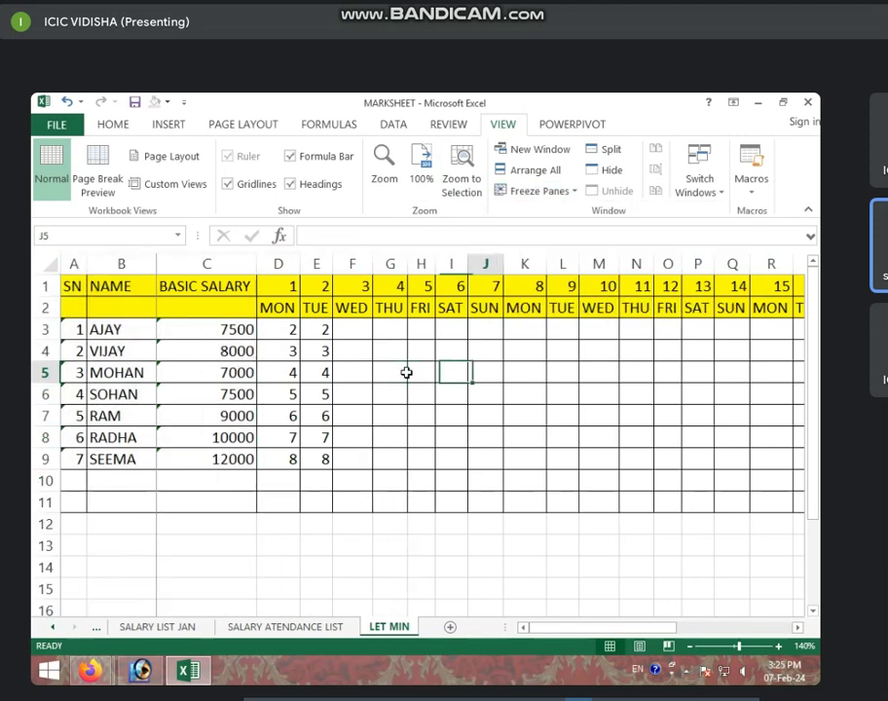
key(Right)
key(Right)
key(Right)
key(Right)
key(Right)
key(Right)
key(Right)
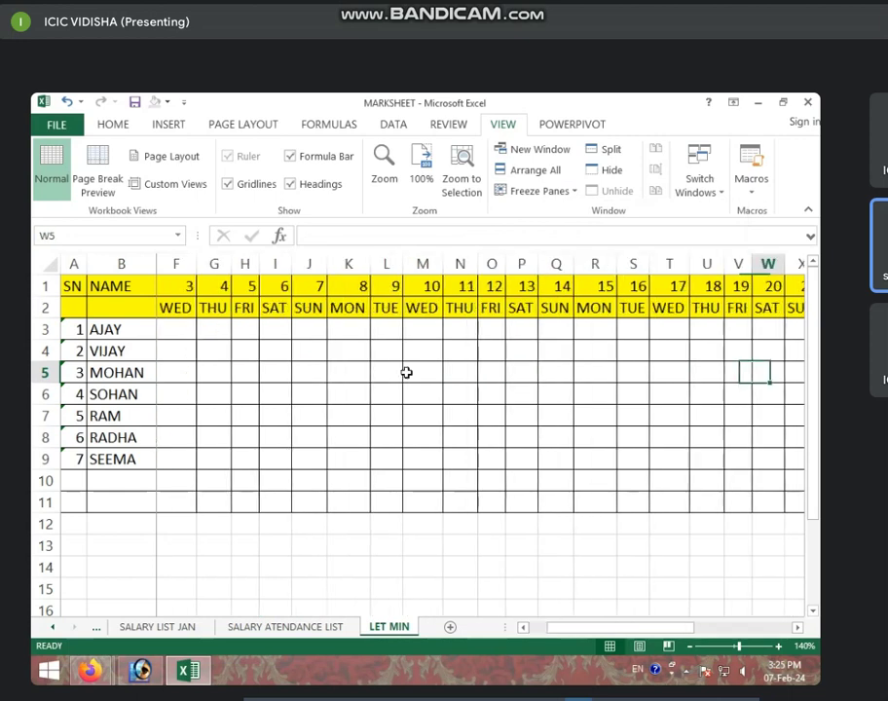
key(Right)
key(Right)
key(Right)
key(Right)
key(Right)
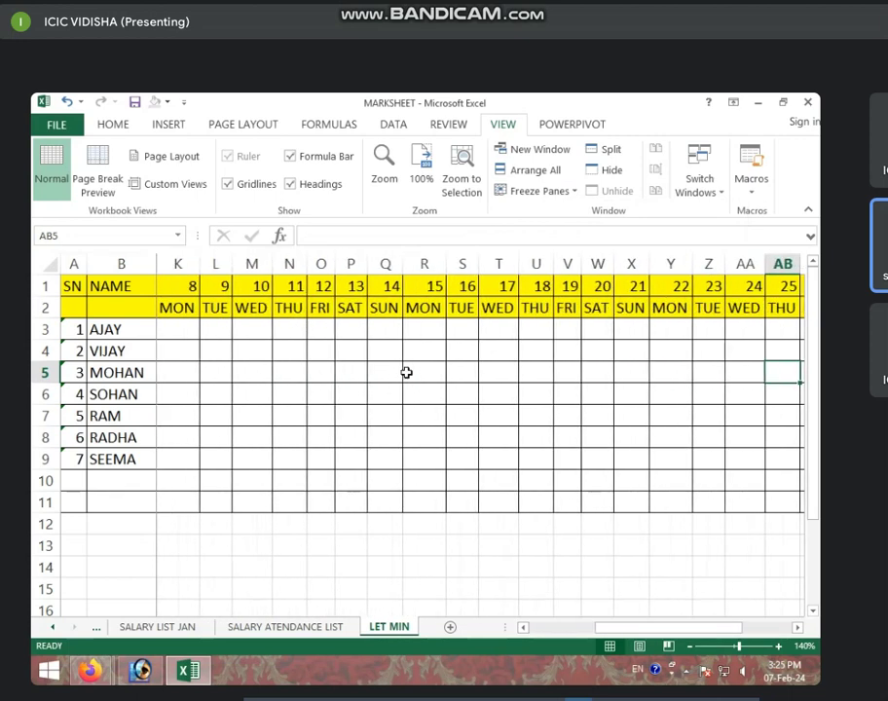
key(Left)
key(Left)
key(Left)
key(Left)
key(Left)
key(Left)
key(Left)
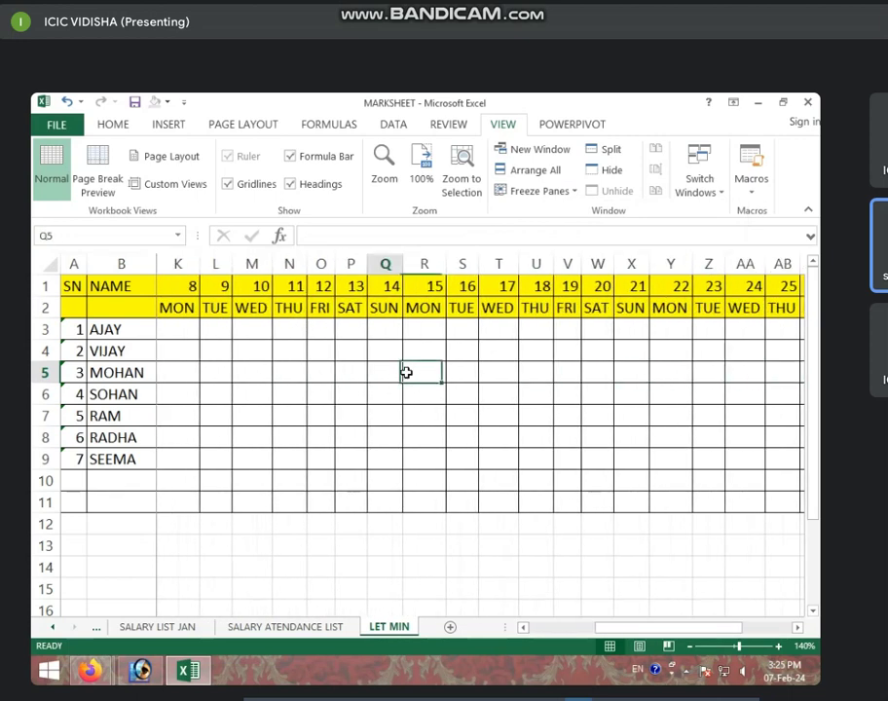
key(Left)
key(Left)
key(Left)
key(Left)
key(Left)
key(Left)
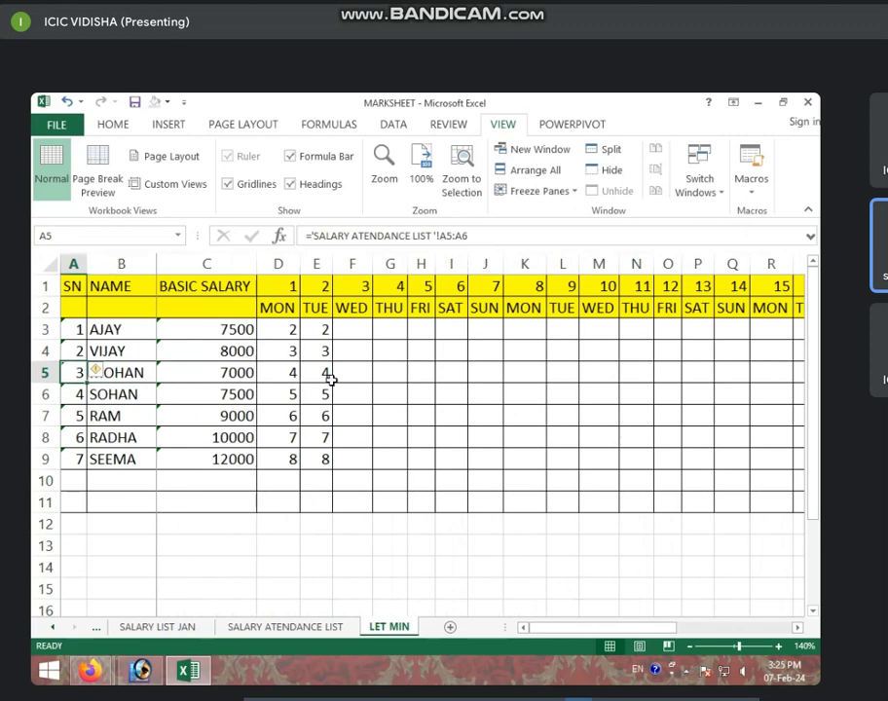
- Unfreeze, then select column D and freeze panes so columns A–C stay fixed
click(540, 191)
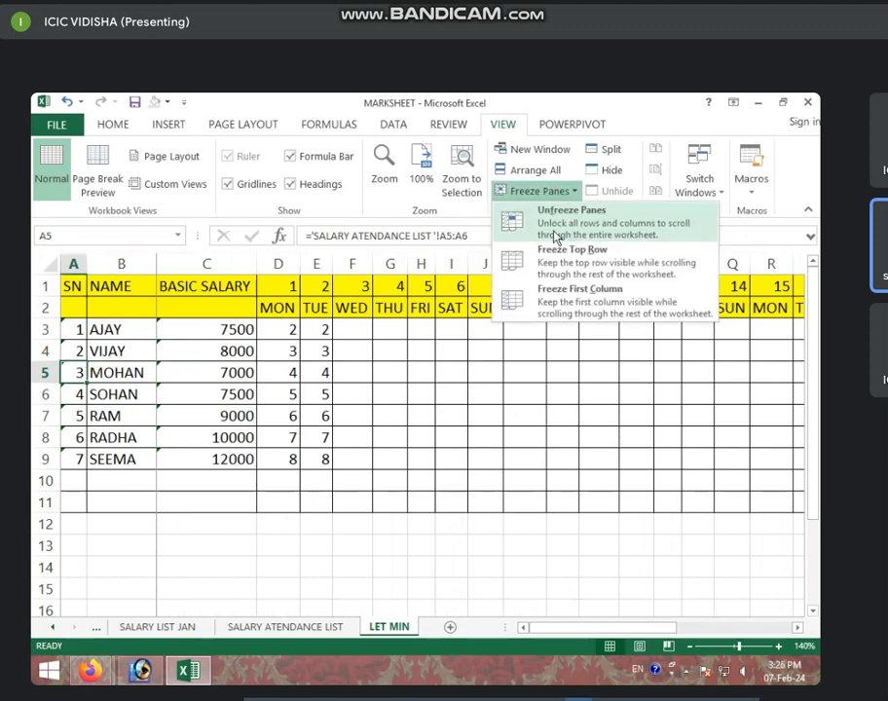
click(571, 210)
click(421, 372)
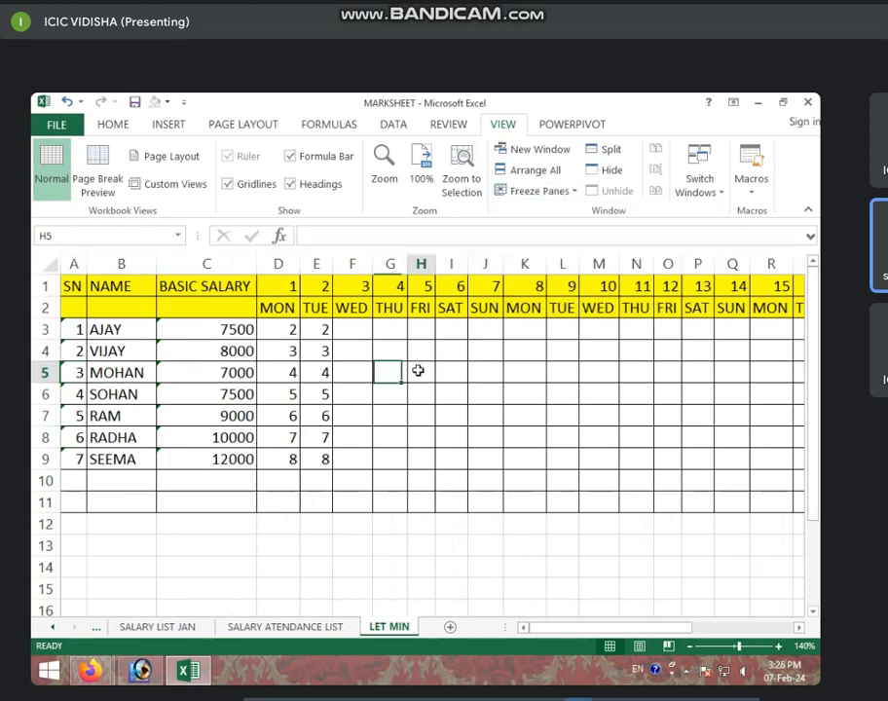
click(278, 265)
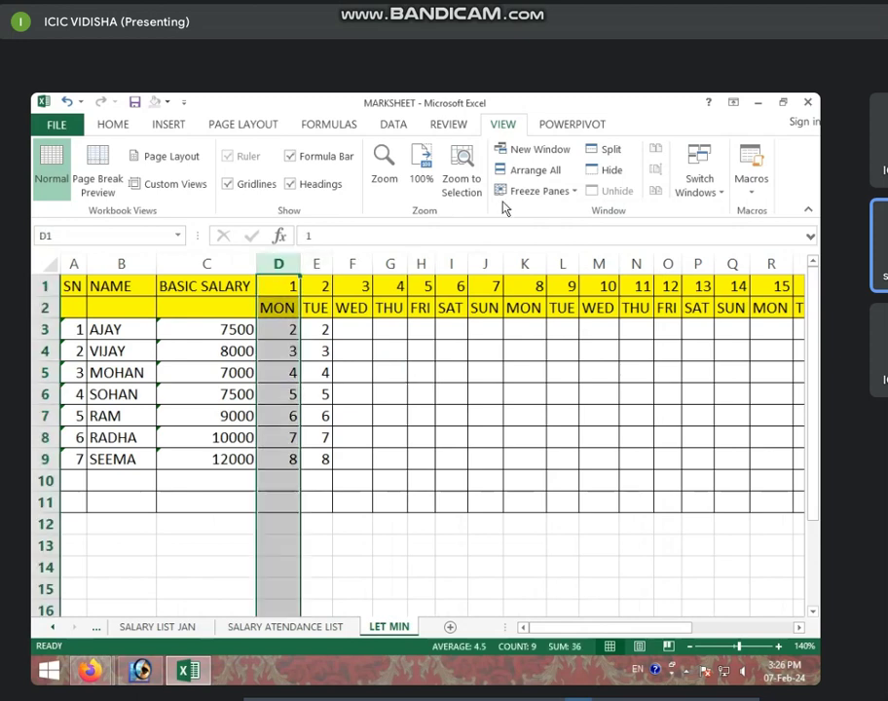
click(531, 192)
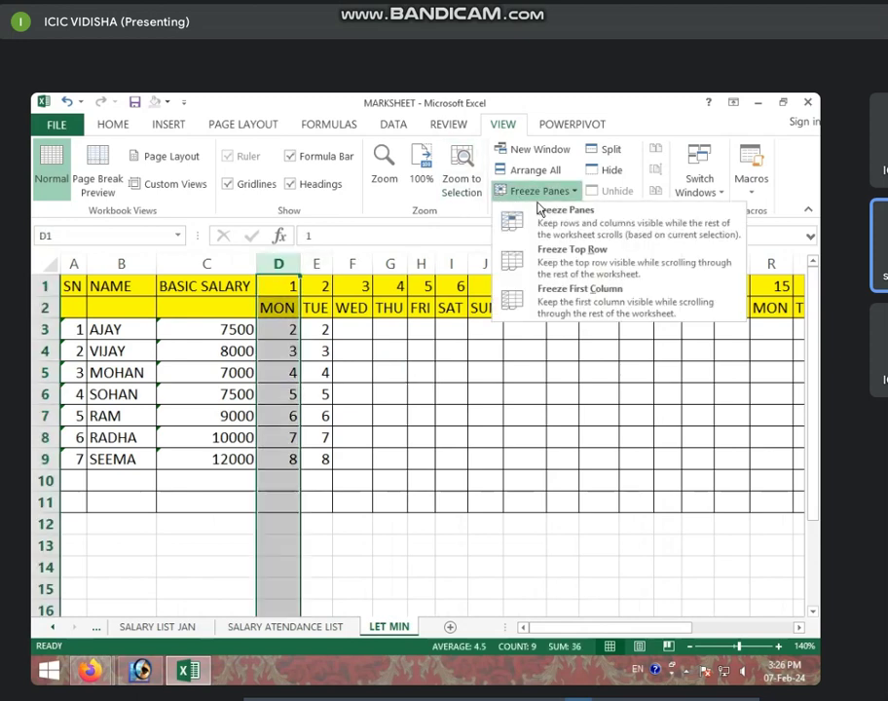
click(560, 206)
- Arrow right through the day grid past day 31 to confirm columns A–C stay visible
click(391, 345)
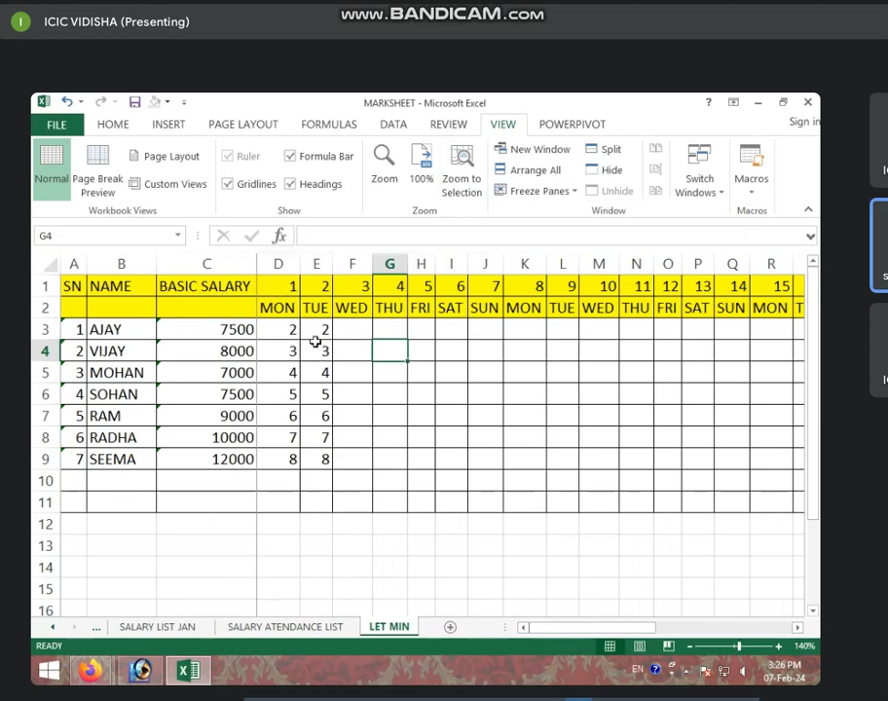
click(271, 308)
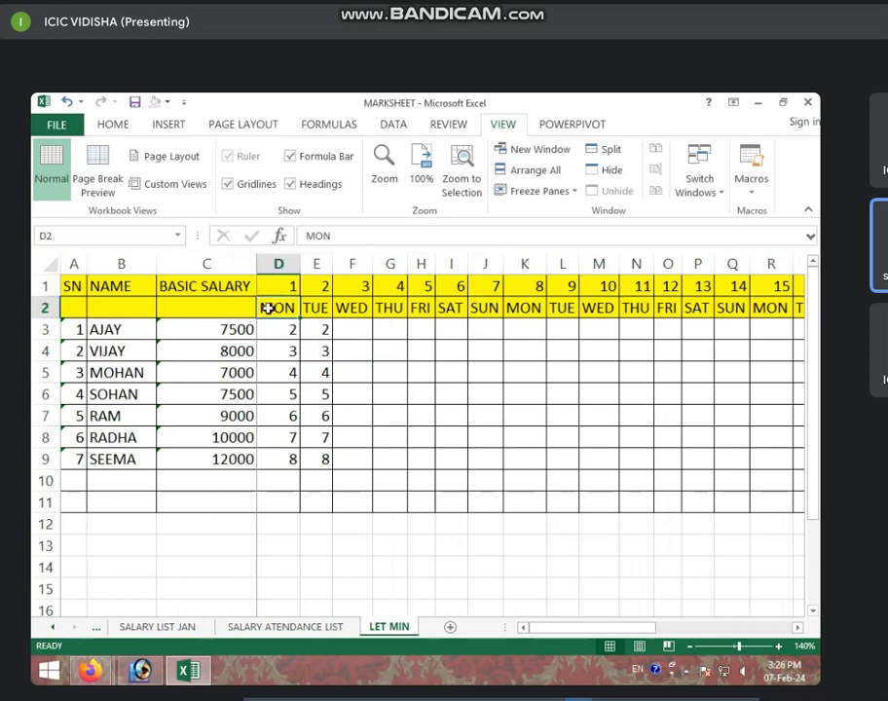
click(277, 265)
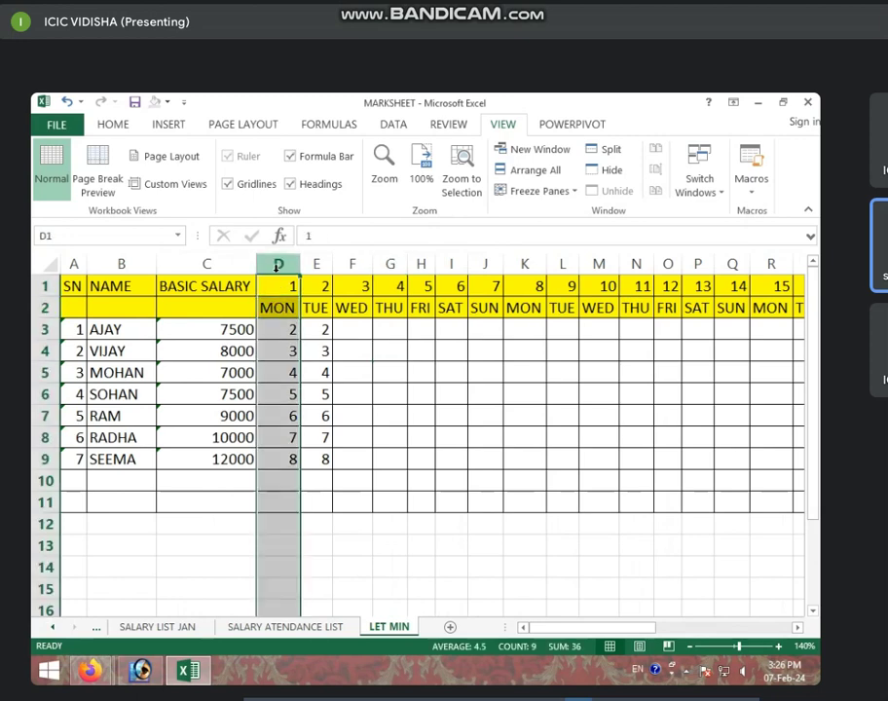
click(381, 389)
key(Right)
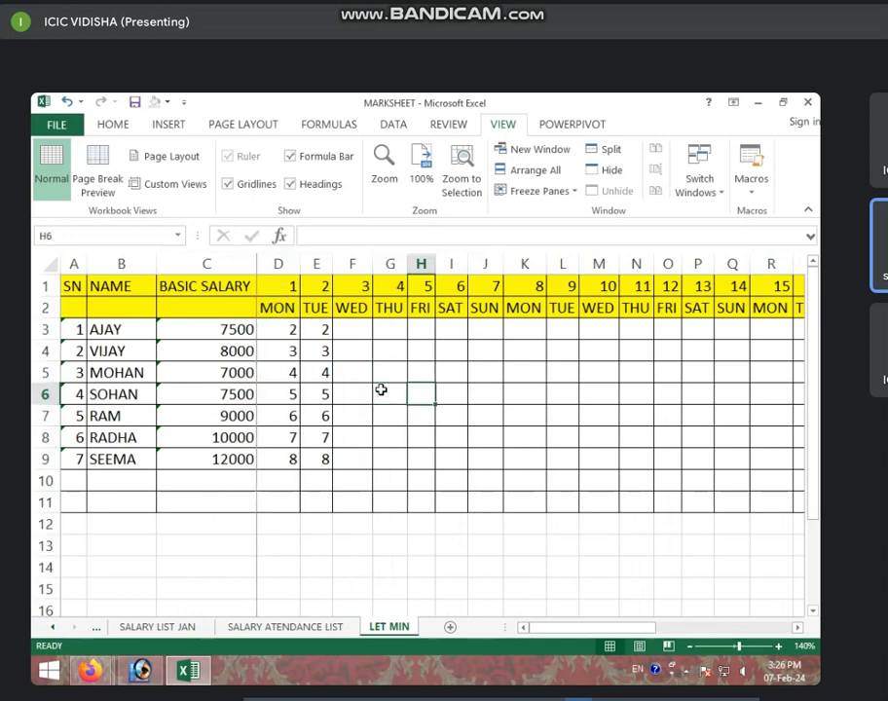
key(Right)
key(Right)
key(Right)
key(Right)
key(Right)
key(Right)
key(Right)
key(Right)
key(Right)
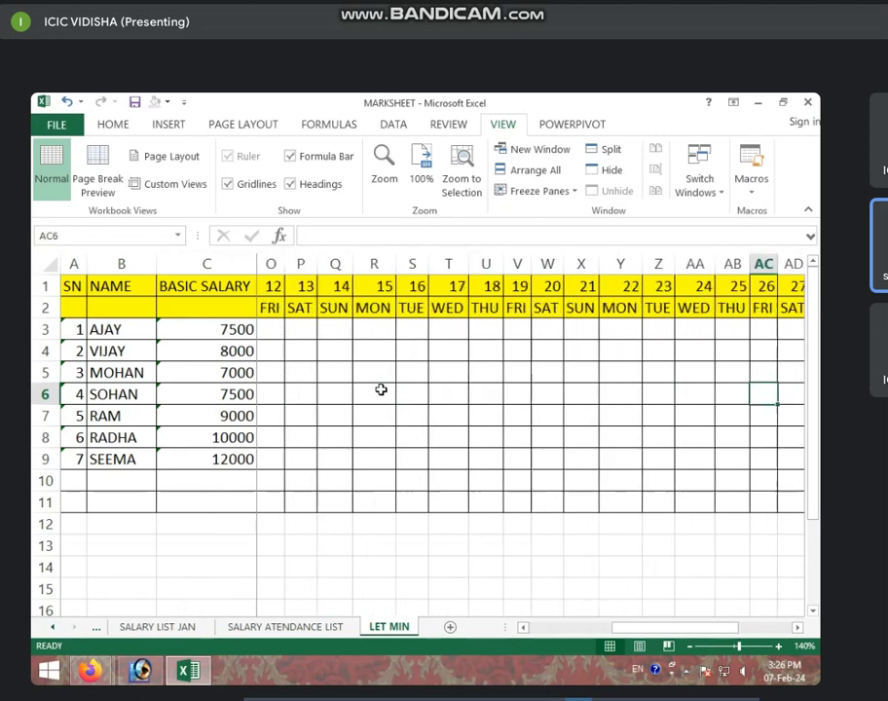
key(Right)
key(Right)
key(Right)
key(Right)
key(Right)
key(Right)
key(Right)
key(Right)
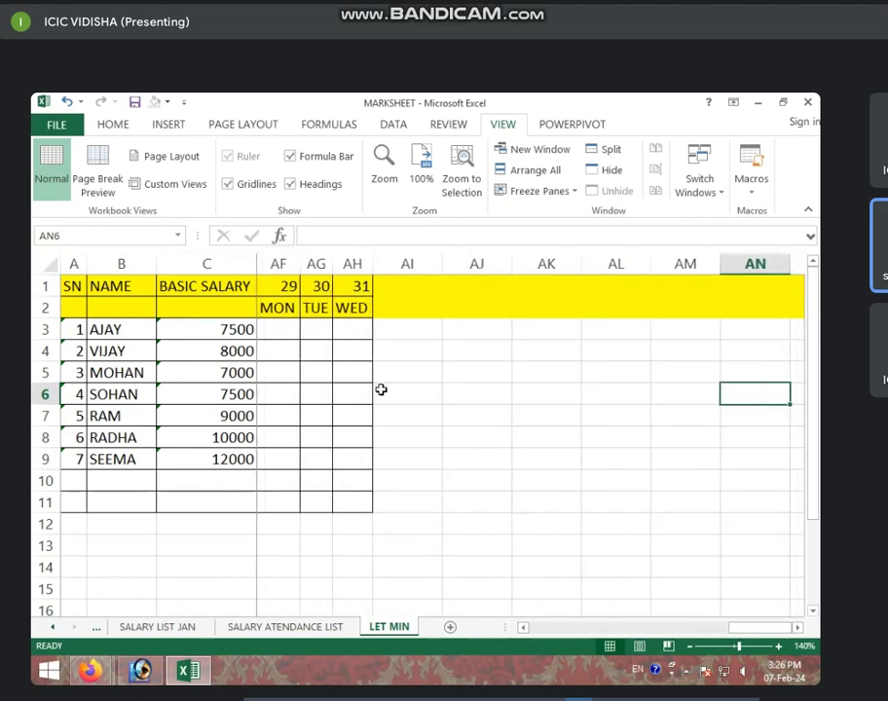
key(Right)
key(Right)
key(Right)
- Arrow down the sheet and back up to the top row
key(Down)
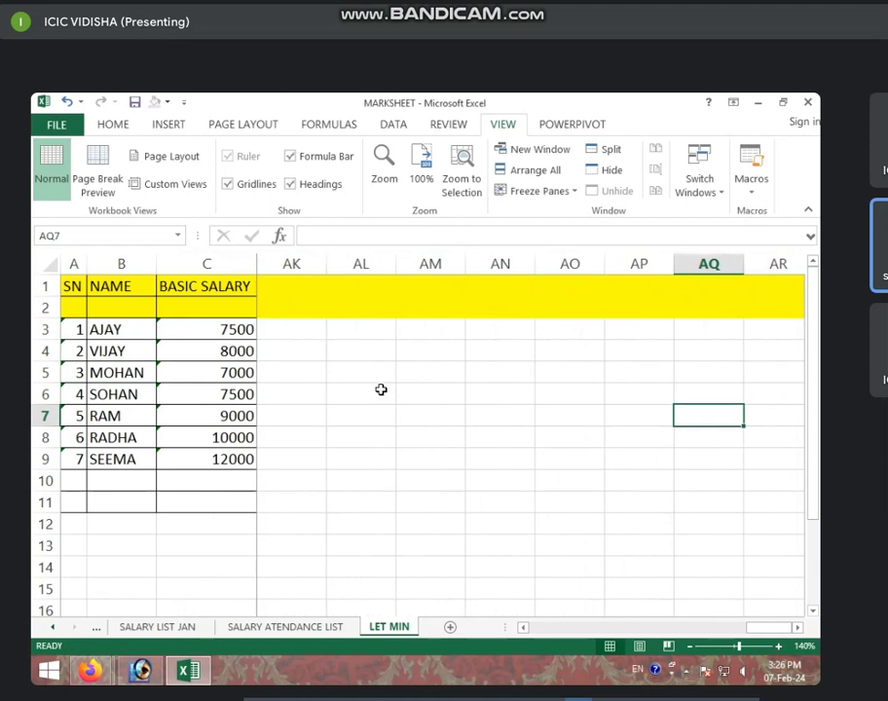
key(Down)
key(Down)
key(Down)
key(Down)
key(Down)
key(Down)
key(Down)
key(Down)
key(Down)
key(Down)
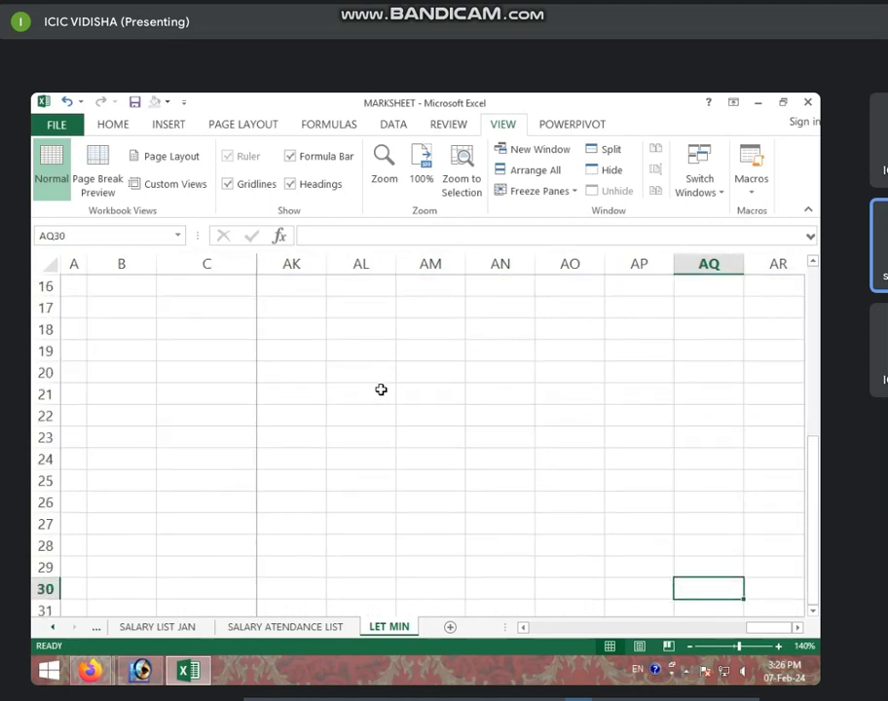
key(Up)
key(Up)
key(Up)
key(Up)
key(Up)
key(Up)
key(Up)
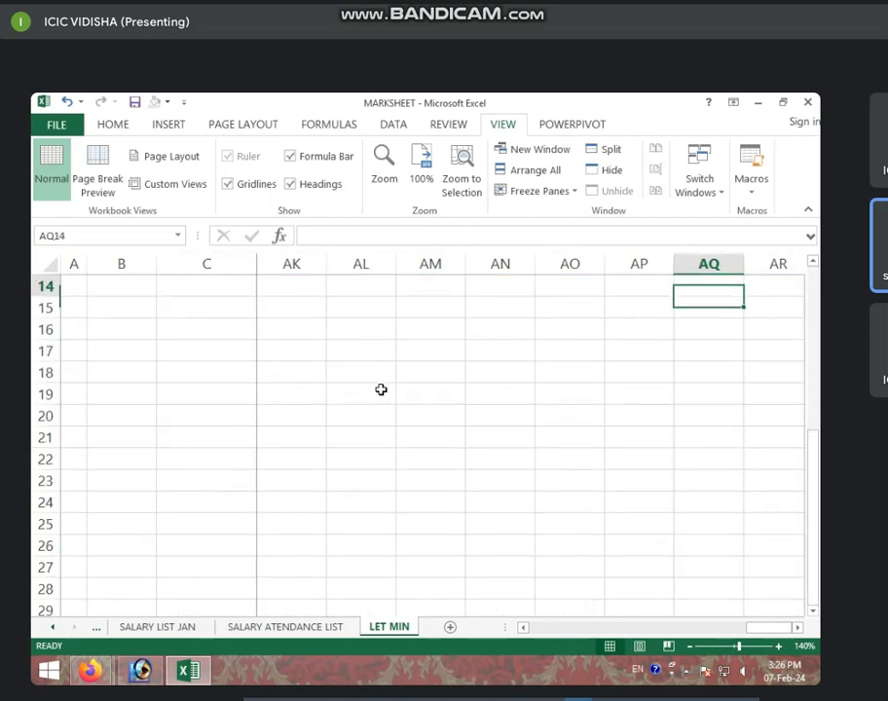
key(Up)
key(Up)
key(Up)
key(Up)
key(Up)
key(Up)
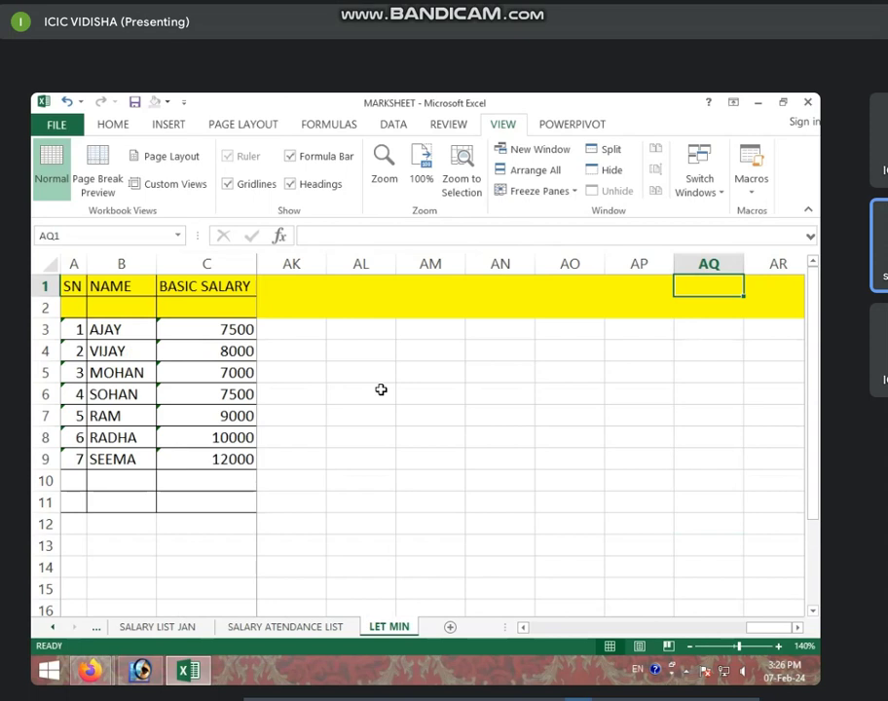
- Unfreeze all panes and select cell D3 as the new freeze point
click(530, 191)
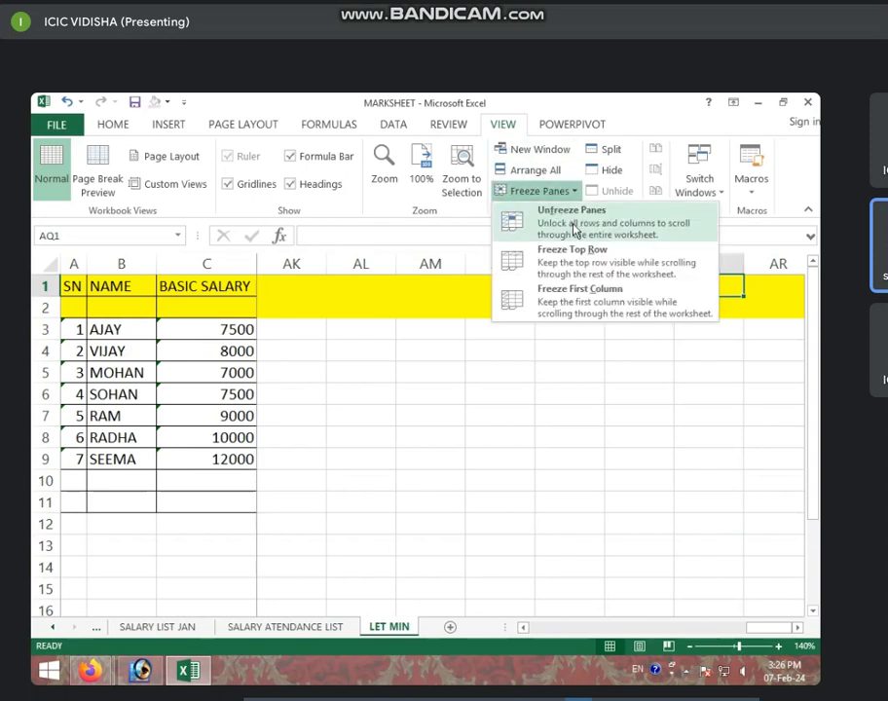
click(575, 230)
click(390, 373)
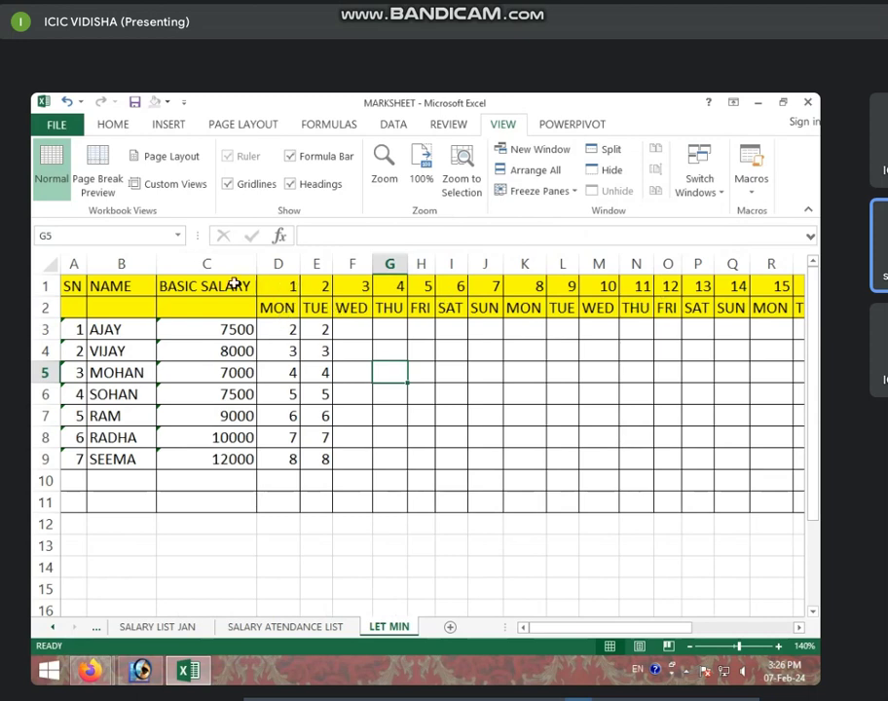
click(267, 331)
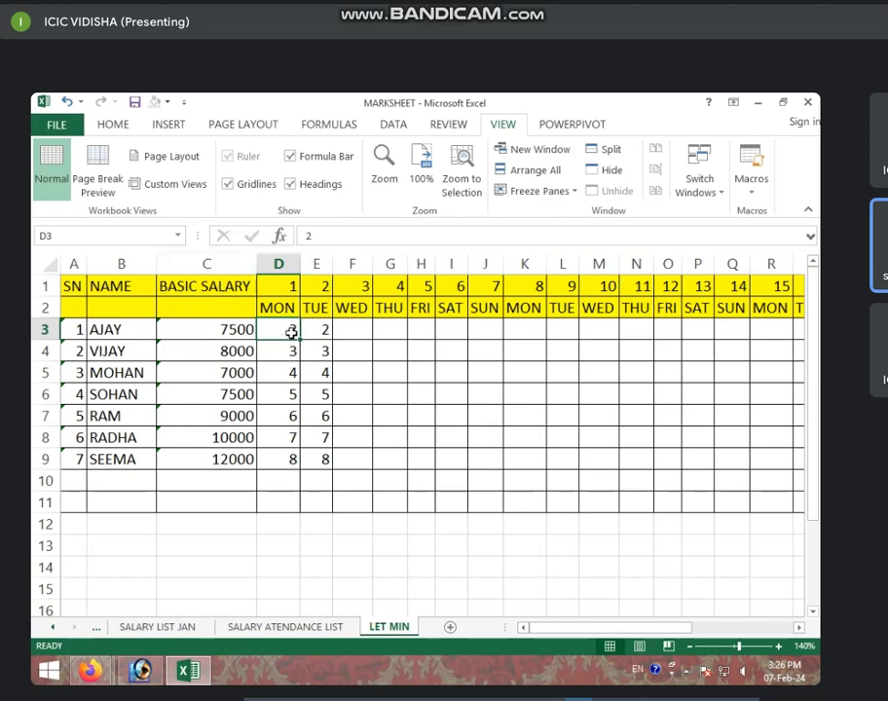
- Freeze panes at D3, then scroll down and up to check the layout
click(573, 193)
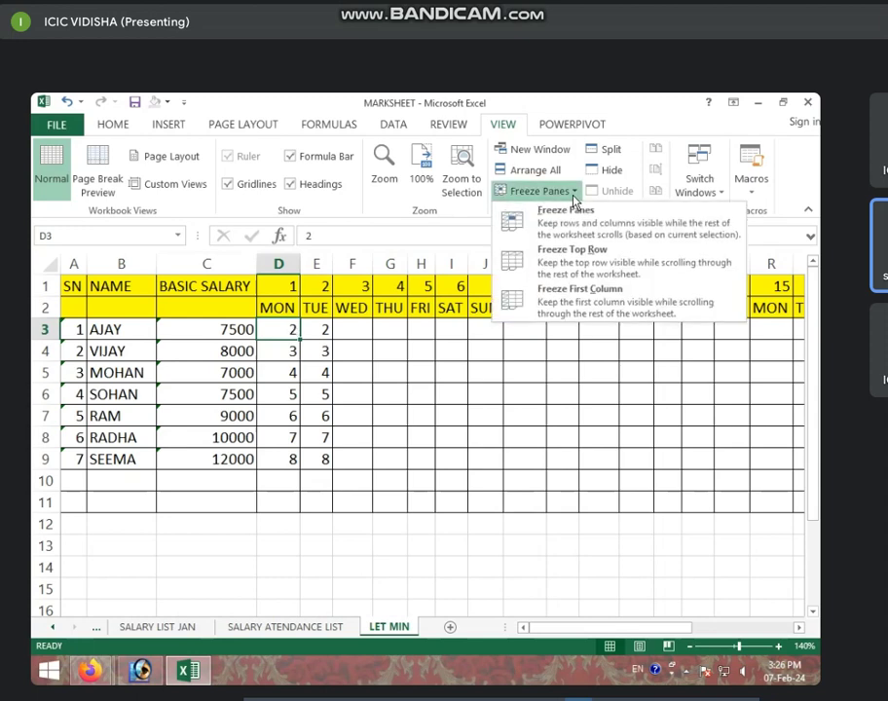
click(619, 229)
scroll(470, 395, down, 5)
scroll(468, 397, down, 1)
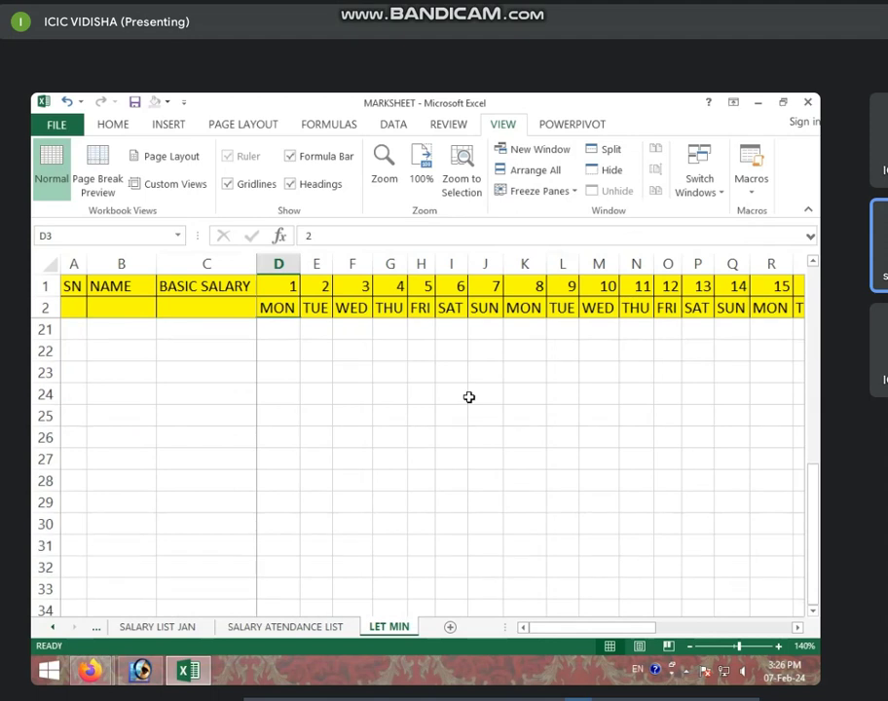
scroll(468, 396, up, 1)
scroll(468, 396, up, 5)
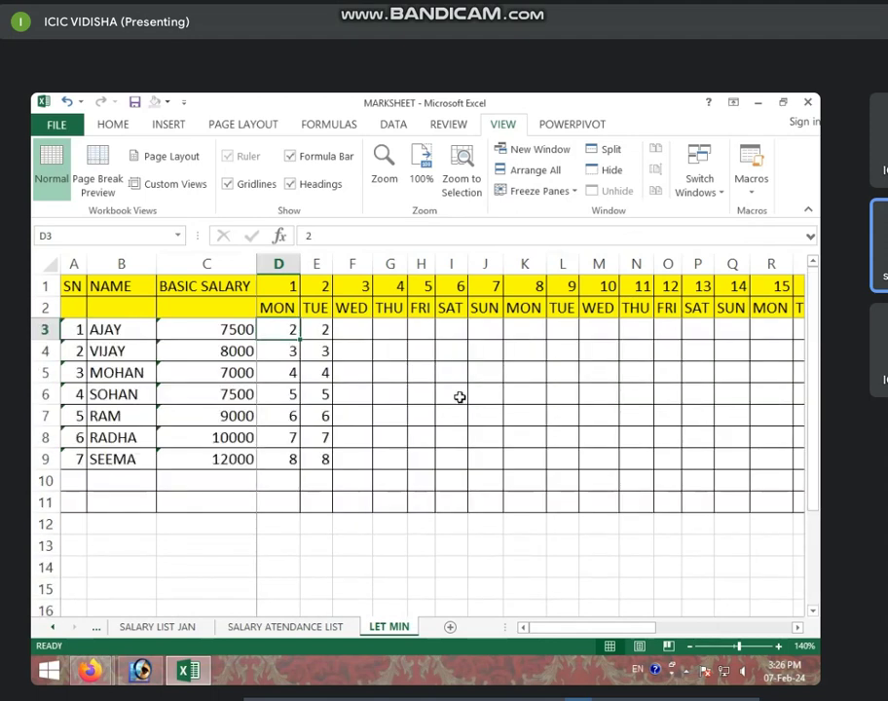
- Arrow right and down through the day grid and back, confirming rows 1–2 and columns A–C stay fixed
click(459, 396)
key(Right)
key(Right)
key(Right)
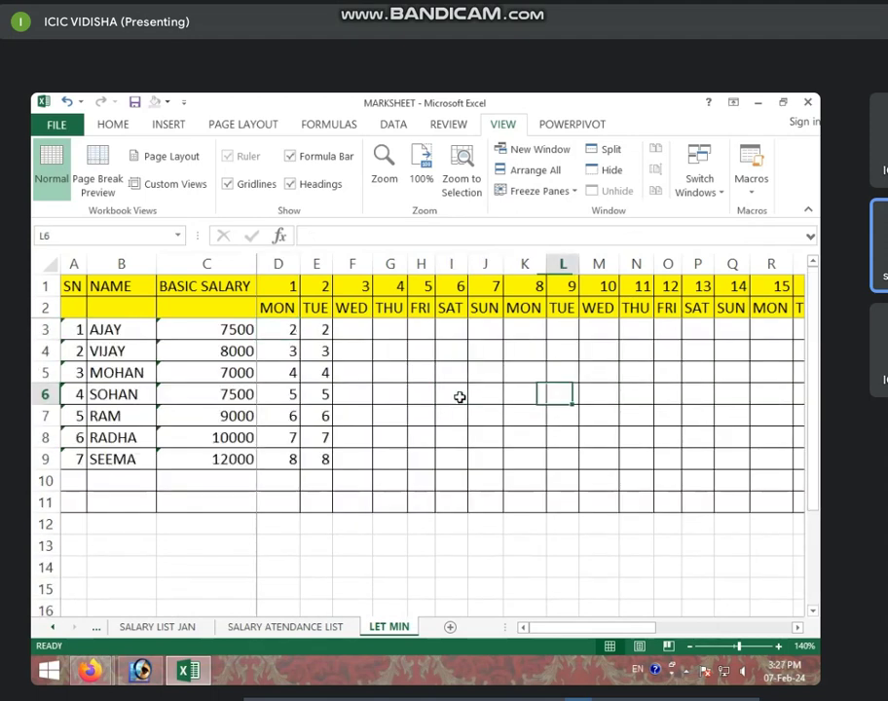
key(Right)
key(Right)
key(Right)
key(Right)
key(Right)
key(Right)
key(Right)
key(Right)
key(Right)
key(Down)
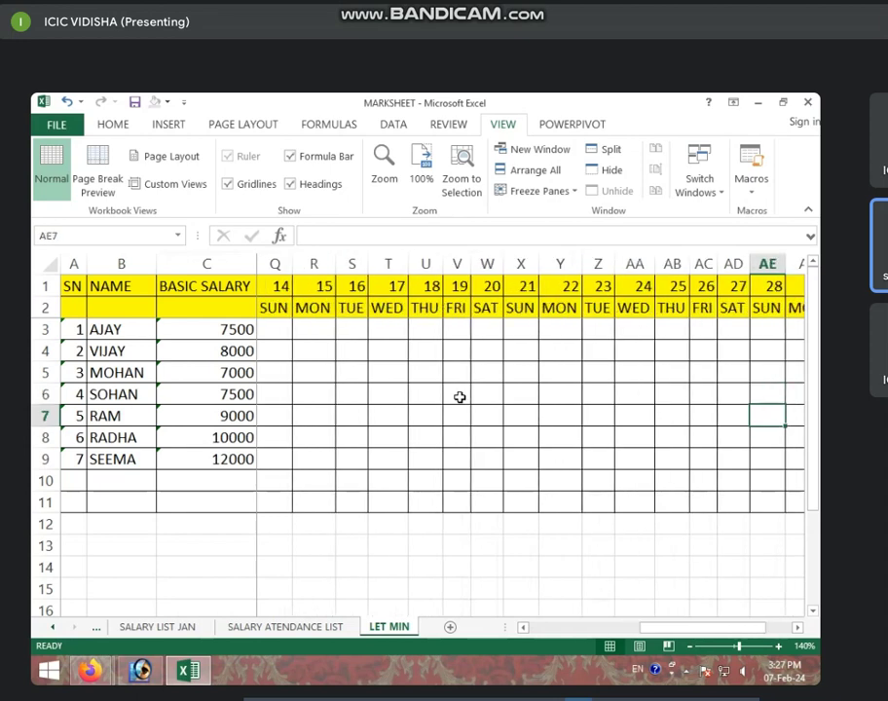
key(Down)
key(Down)
key(Down)
key(Down)
key(Down)
key(Down)
key(Down)
key(Down)
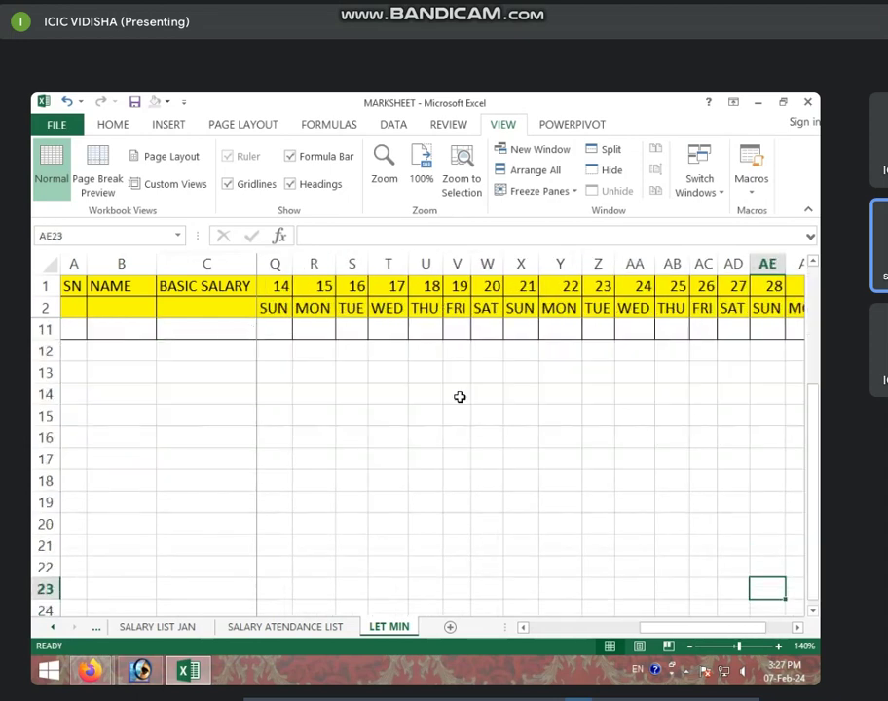
key(Down)
key(Down)
key(Down)
key(Up)
key(Up)
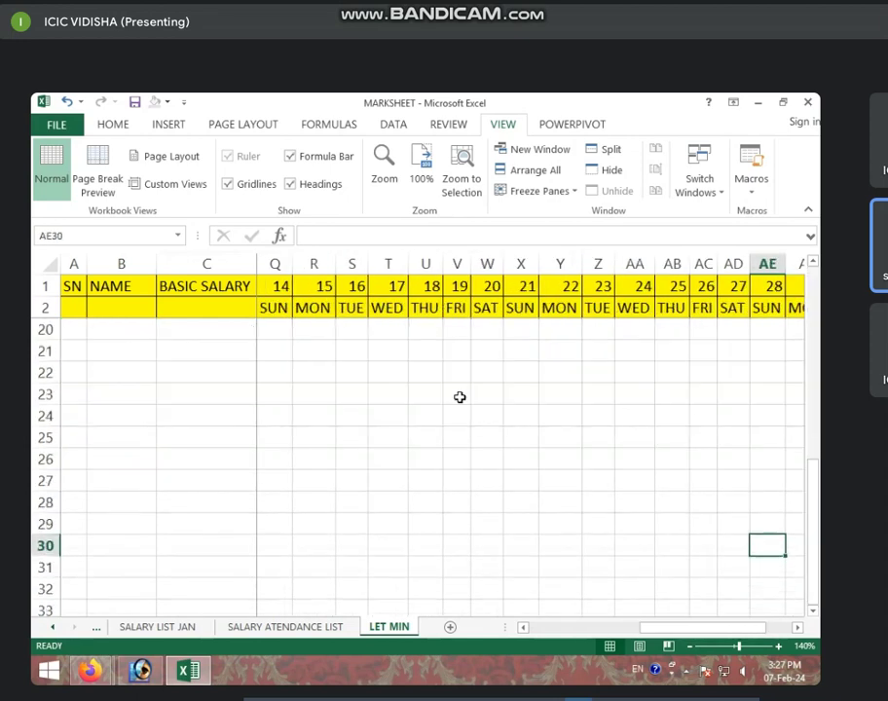
key(Up)
key(Up)
key(Up)
key(Up)
key(Up)
key(Up)
key(Up)
key(Up)
key(Up)
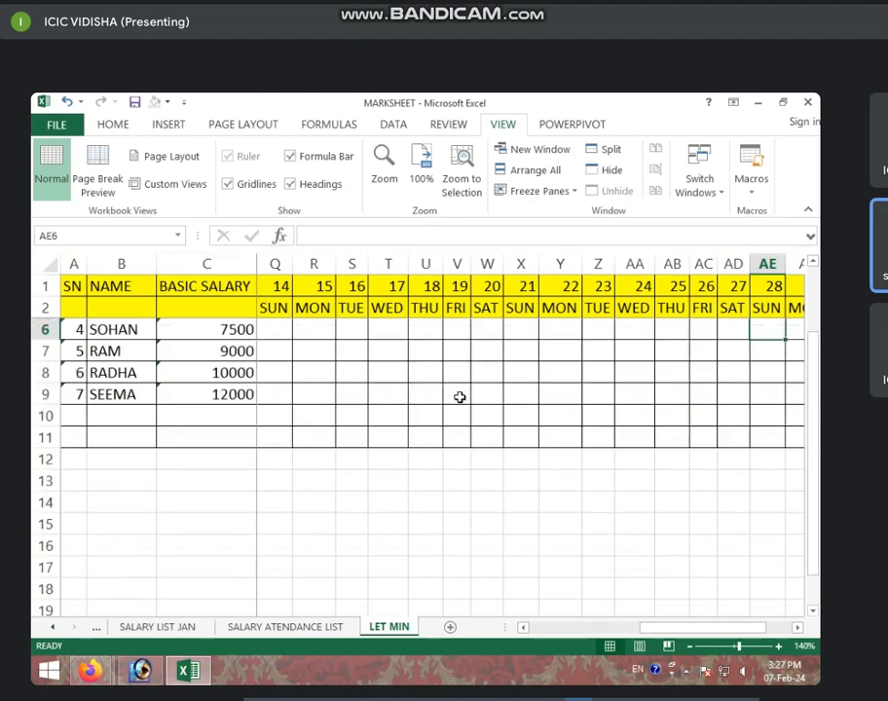
key(Up)
key(Up)
key(Up)
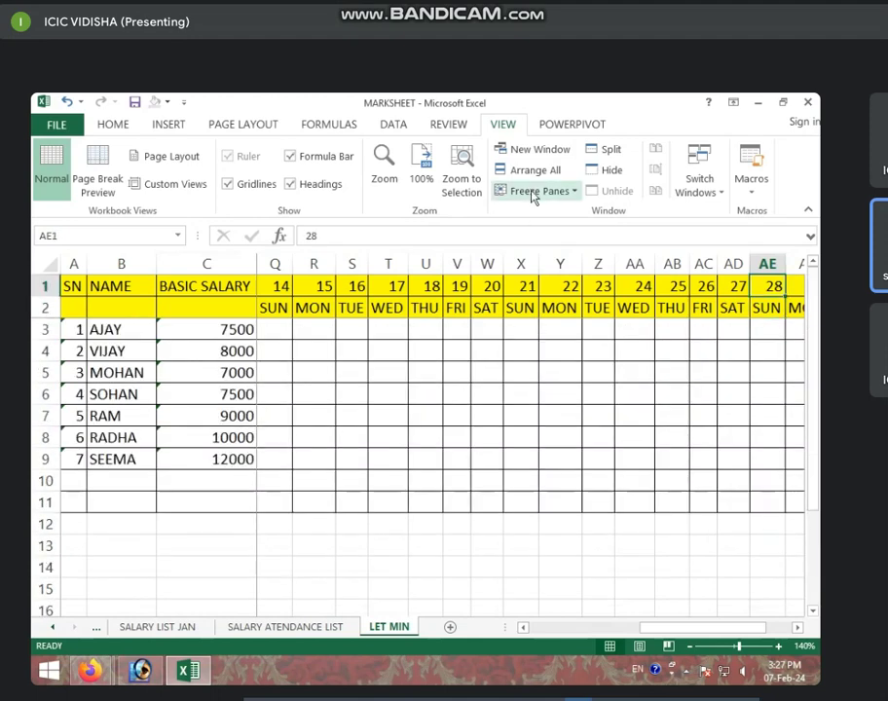
- Select row 3's leave-minute cells from D3 rightward past the day-31 column AH
click(536, 190)
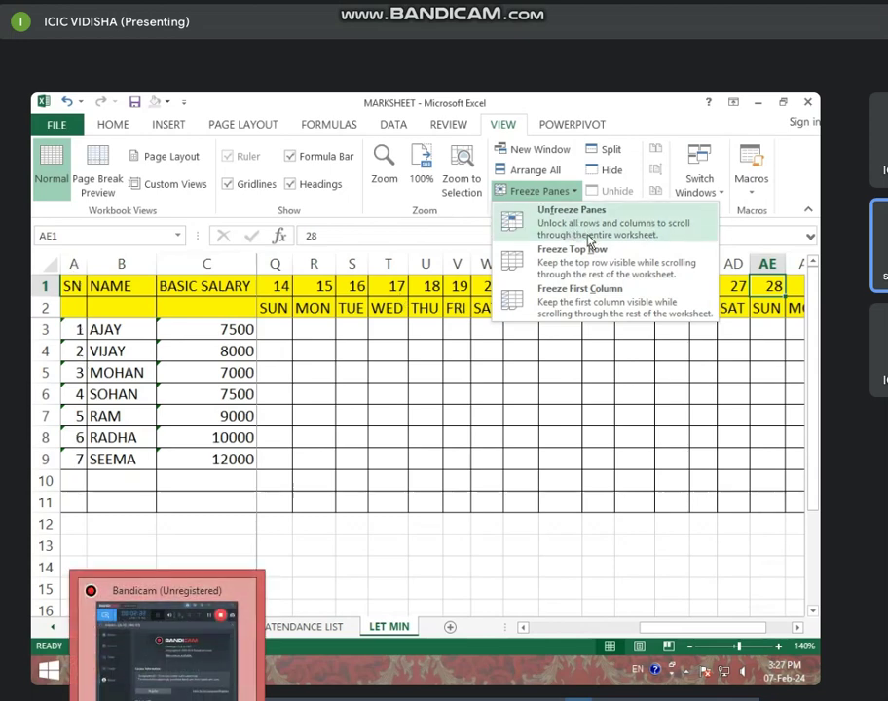
click(374, 427)
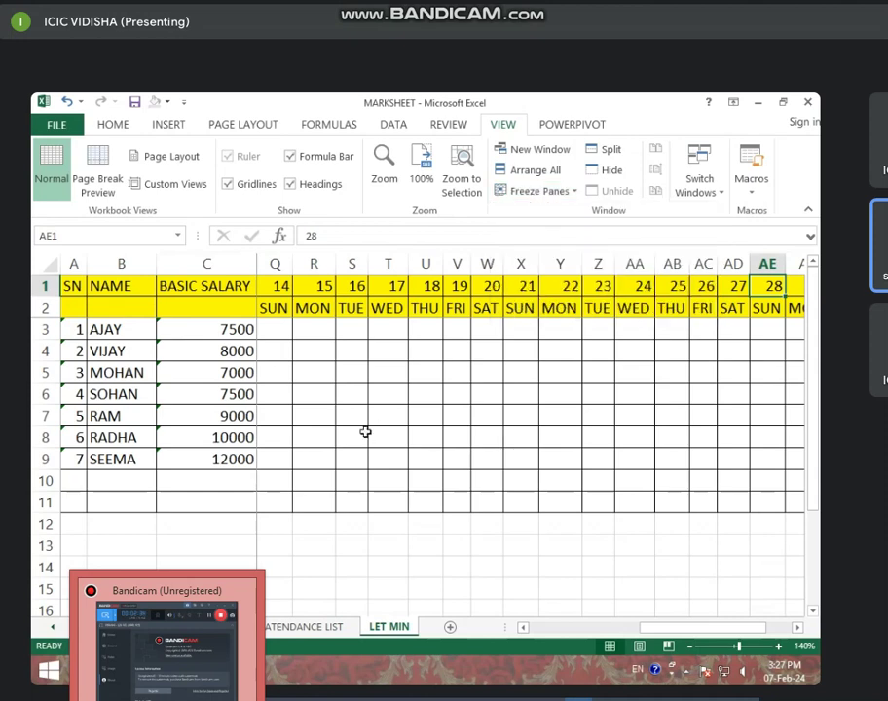
click(300, 373)
click(284, 331)
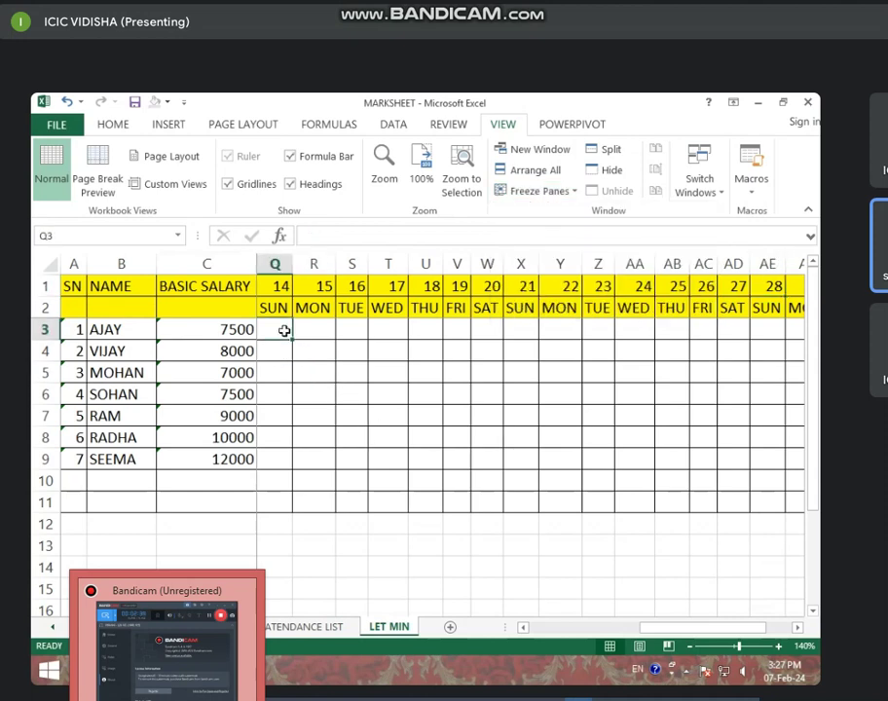
key(Left)
key(Left)
key(Left)
key(Left)
key(Left)
key(Left)
key(Left)
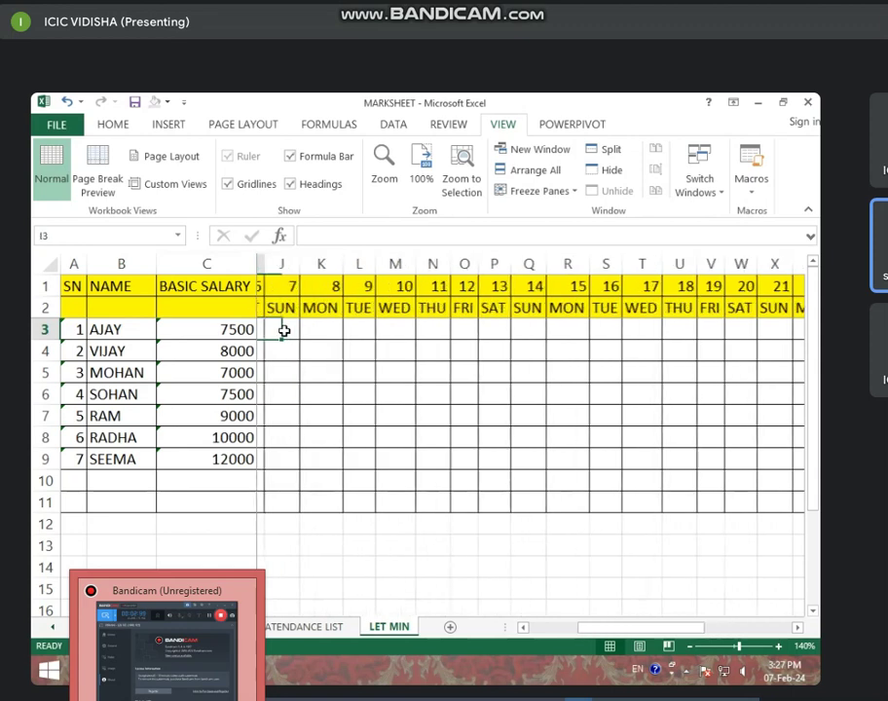
key(Left)
key(Left)
key(Left)
key(Left)
key(Left)
key(Left)
key(Left)
key(Left)
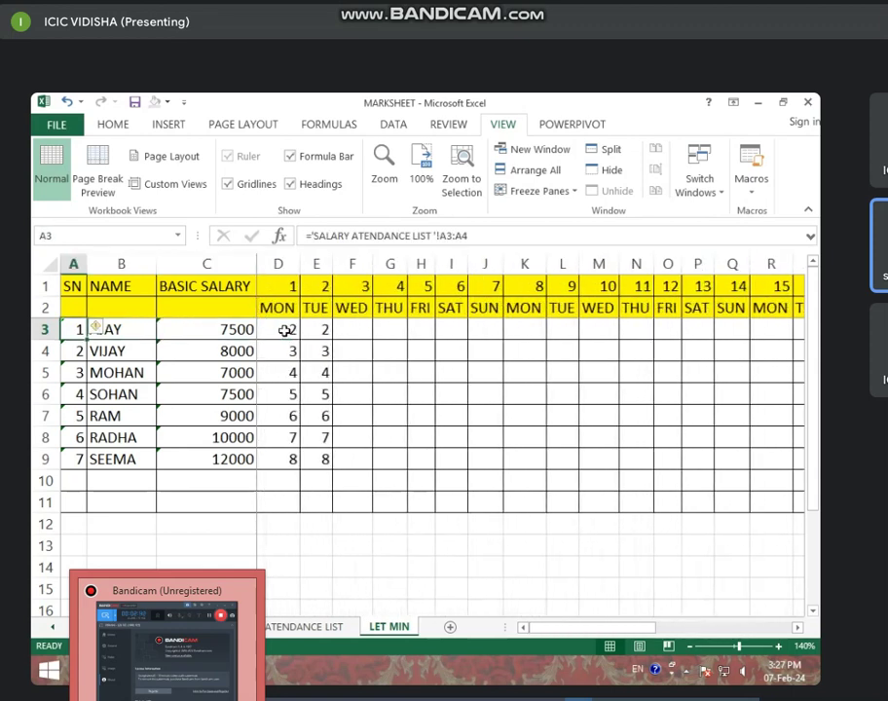
click(321, 461)
mouse_move(282, 329)
mouse_down()
mouse_move(818, 327)
mouse_move(793, 331)
mouse_up()
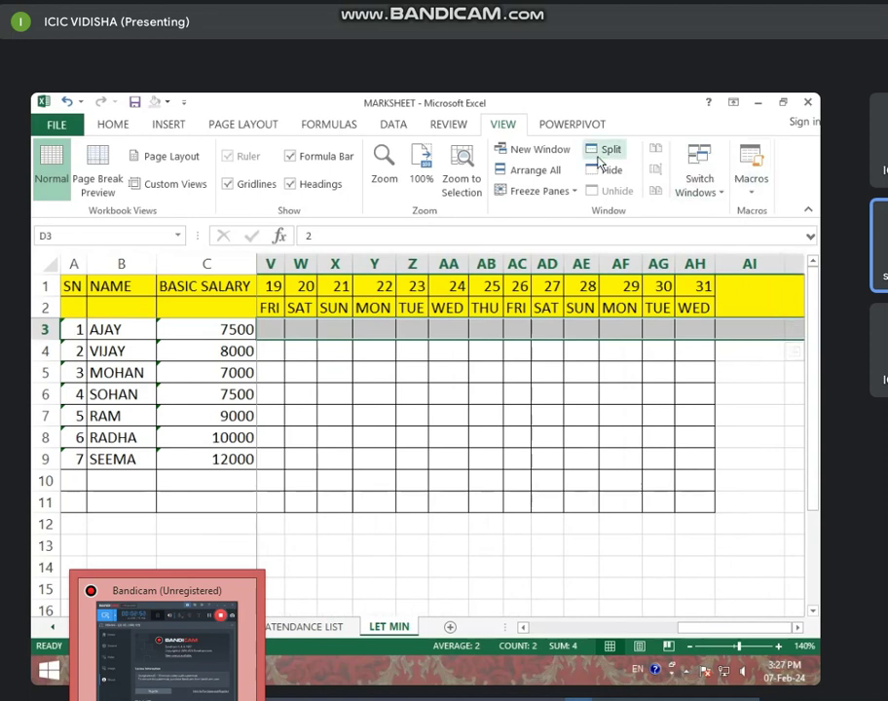
- AutoSum row 3's leave minutes, giving 4 in AI3 beside the day-31 column
click(112, 124)
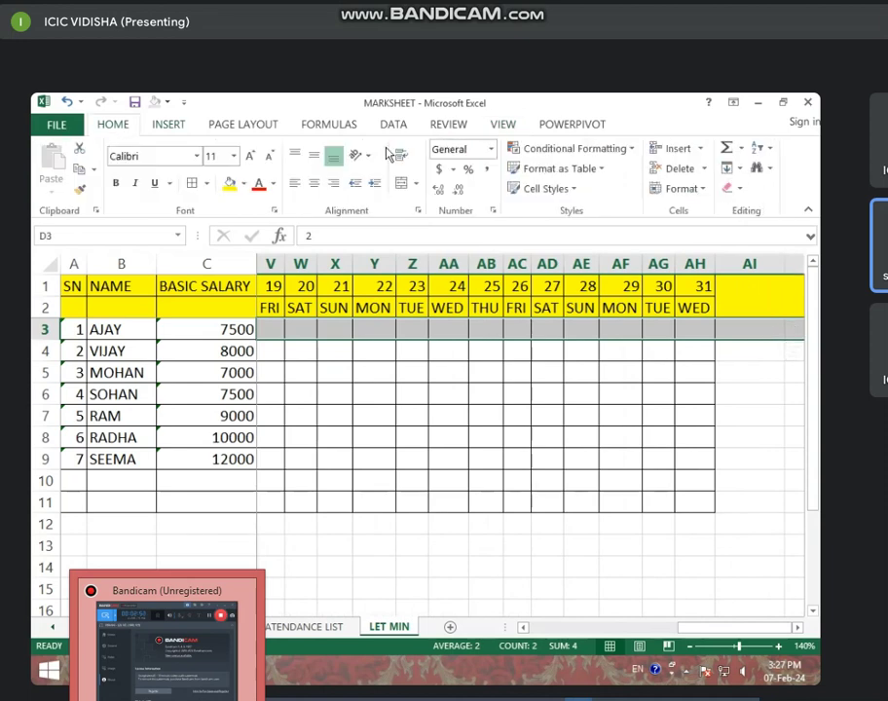
click(725, 148)
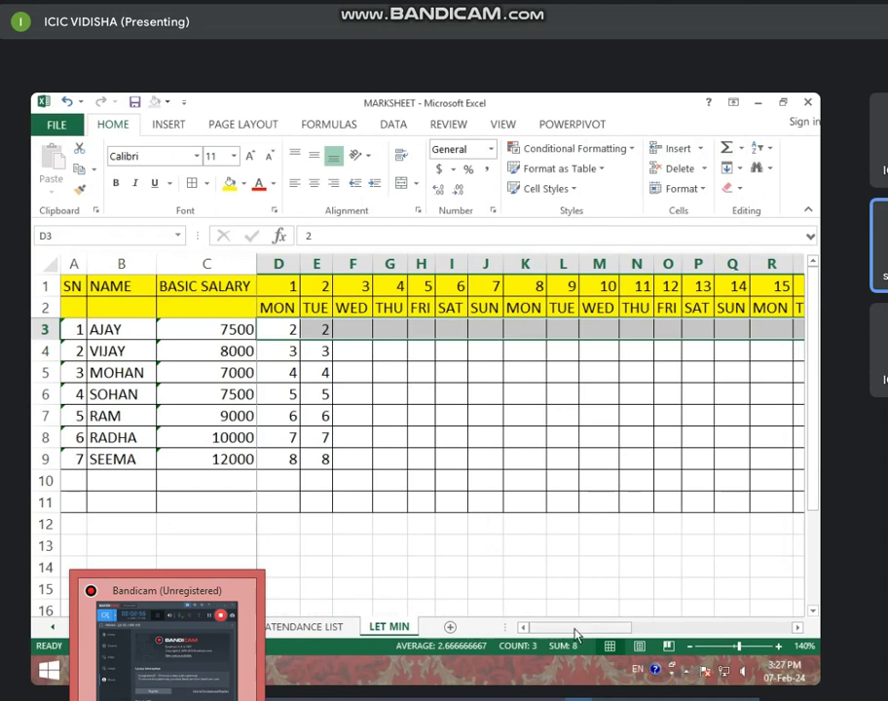
drag(575, 635, 753, 606)
click(719, 331)
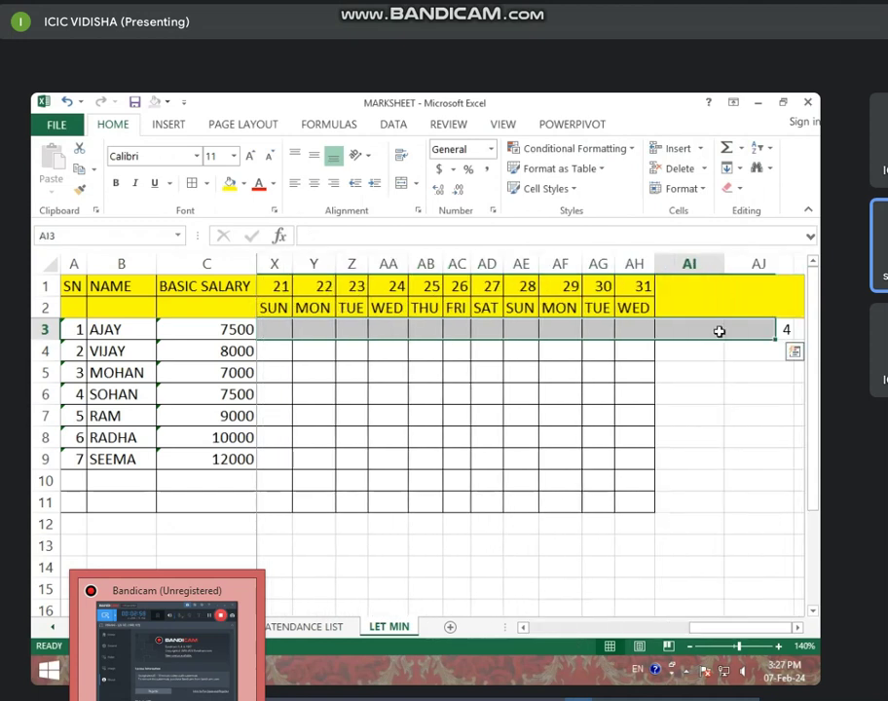
click(719, 331)
click(749, 286)
click(719, 300)
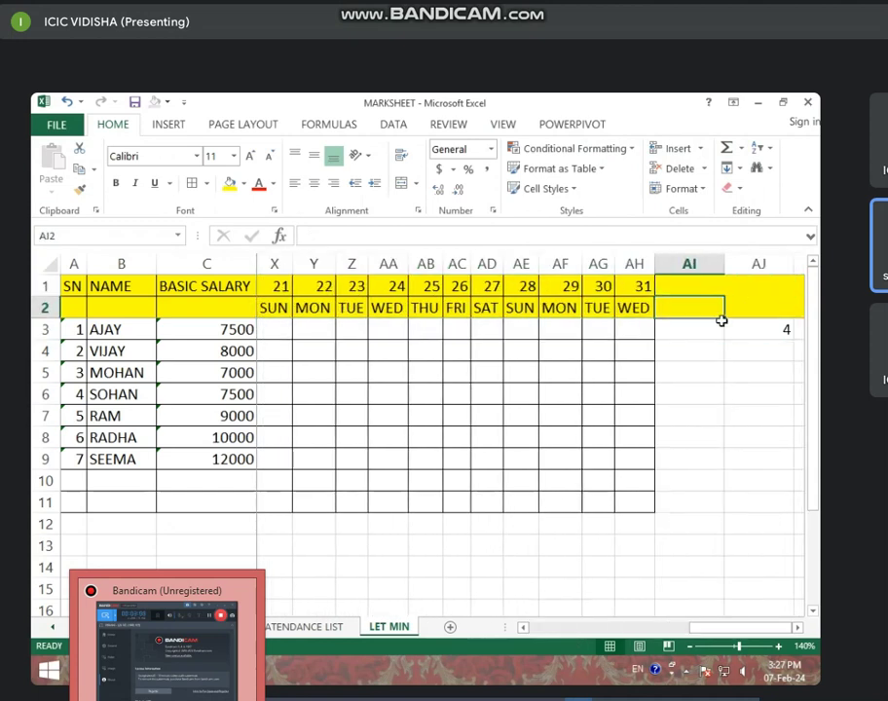
click(771, 322)
- Delete the empty column AI, then select header cells AI1:AI2 above the total
click(691, 263)
right_click(692, 263)
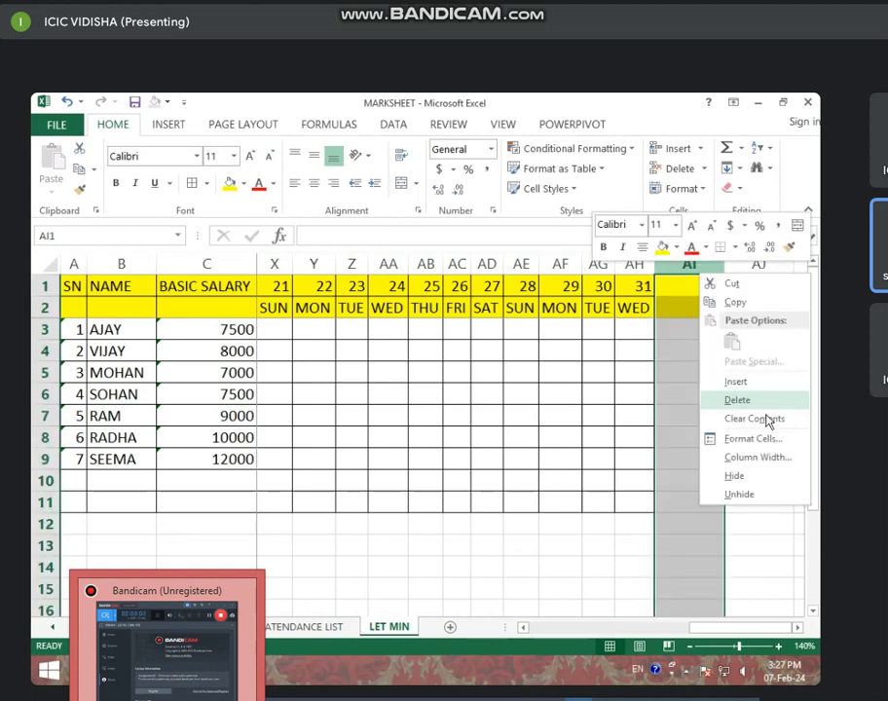
click(742, 401)
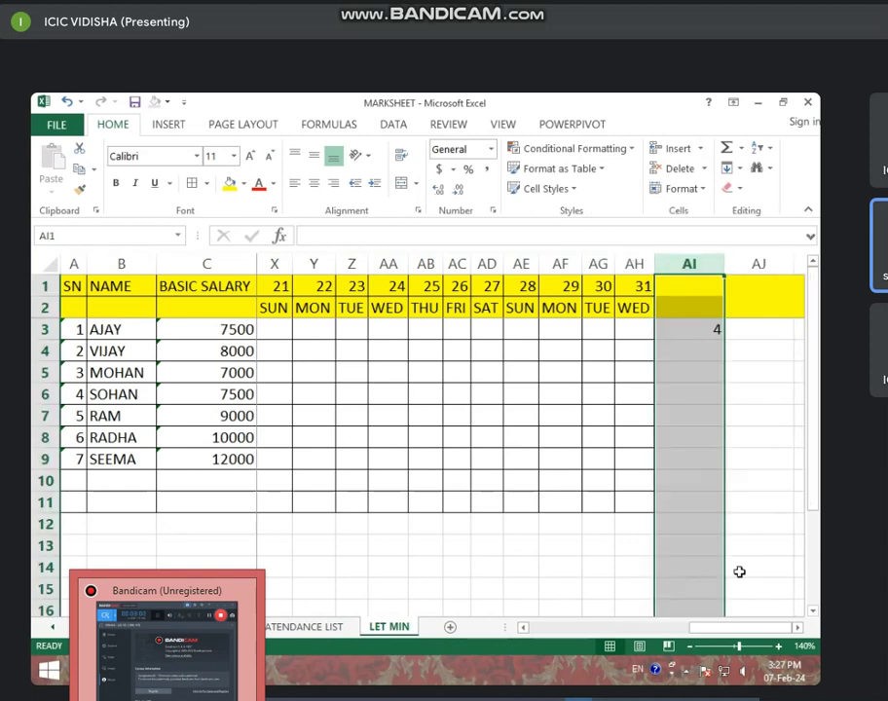
click(707, 310)
drag(698, 289, 814, 501)
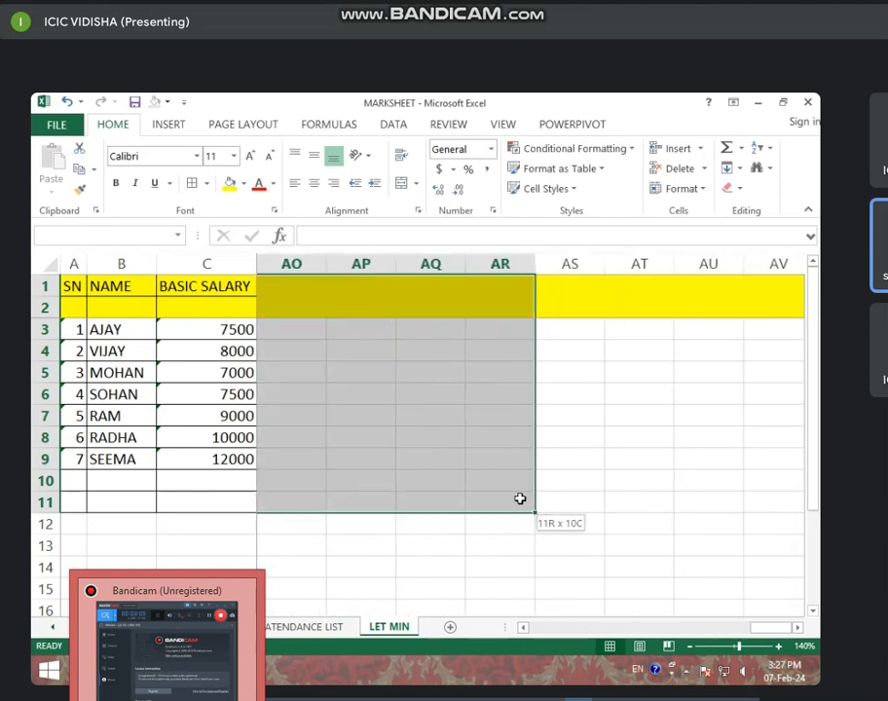
drag(814, 501, 519, 499)
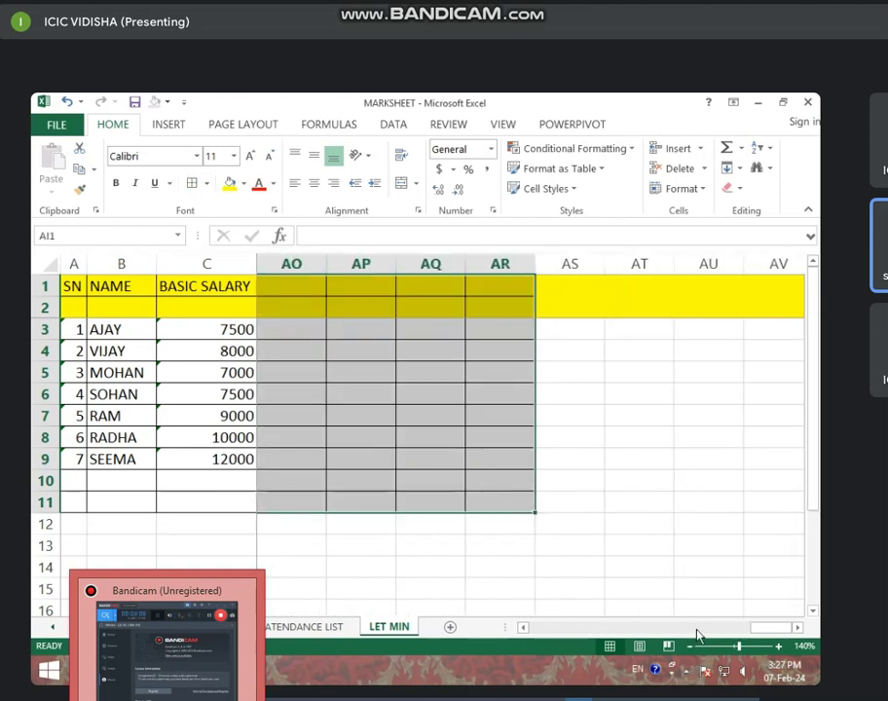
mouse_move(758, 628)
mouse_down()
mouse_move(612, 628)
mouse_move(681, 638)
mouse_up()
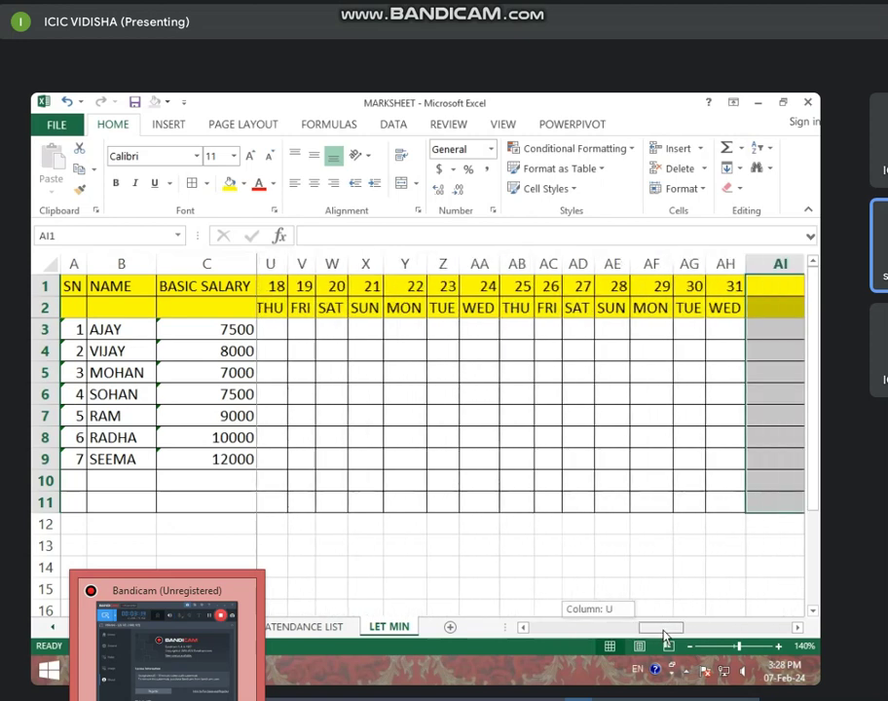
drag(711, 287, 713, 304)
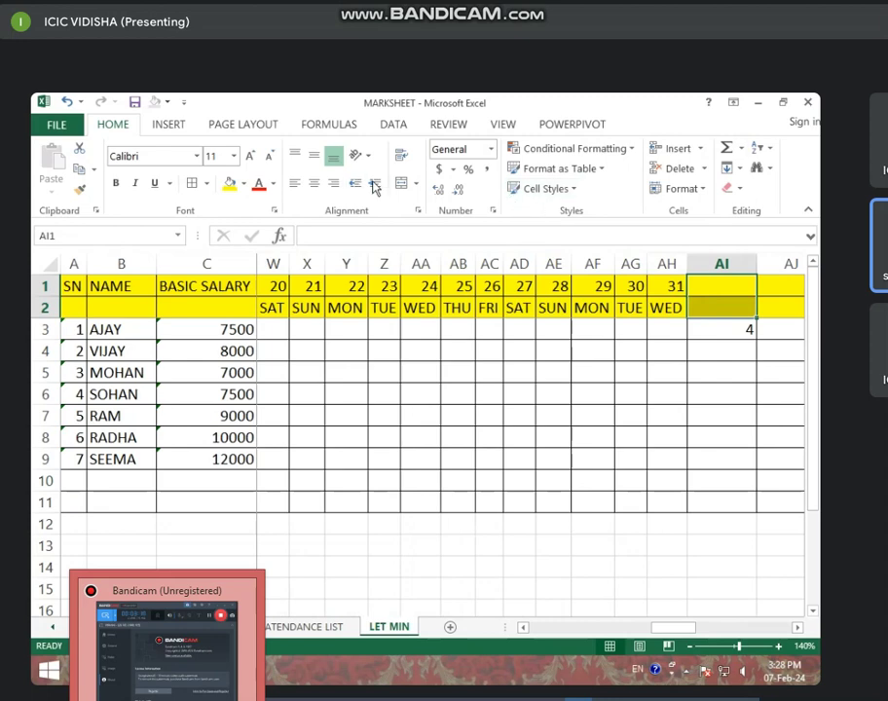
- Merge AI1:AI2, enter the heading 'TOTAL LET MIN', and wrap it onto two lines
click(407, 184)
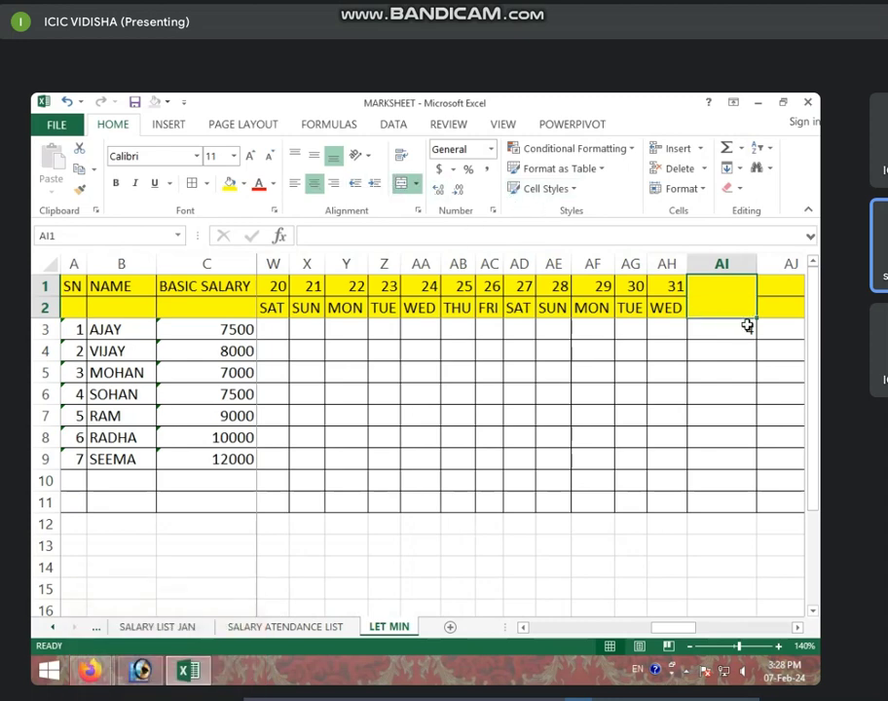
text(TOTAL LE)
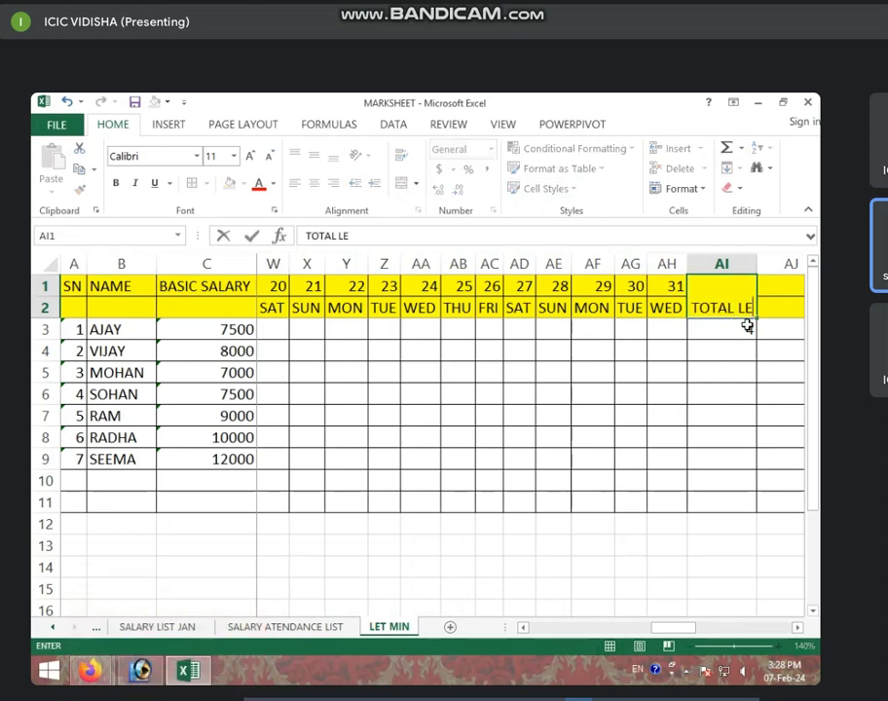
text(T MI)
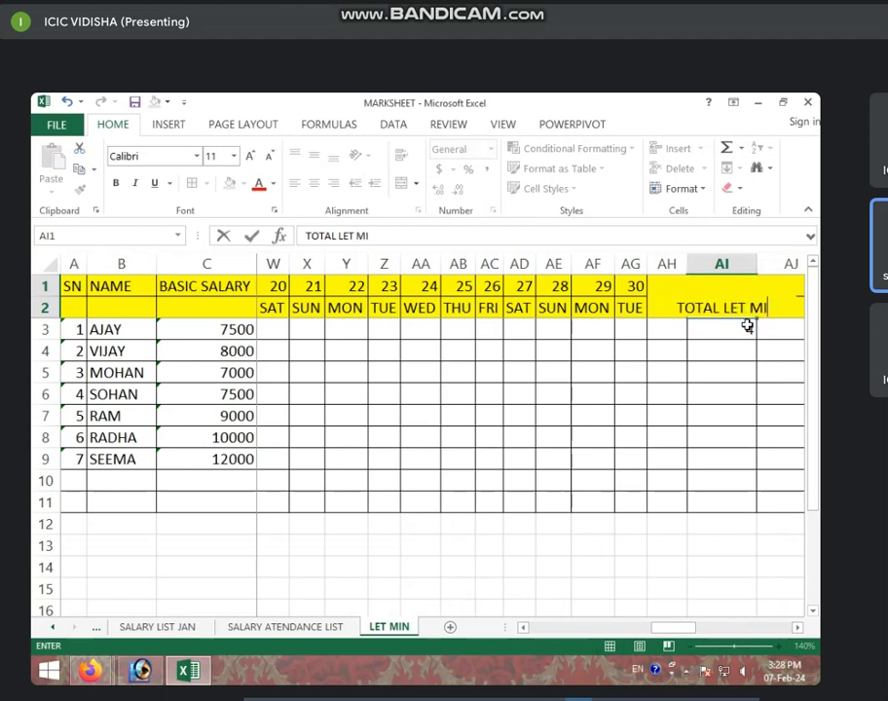
text(N)
key(Return)
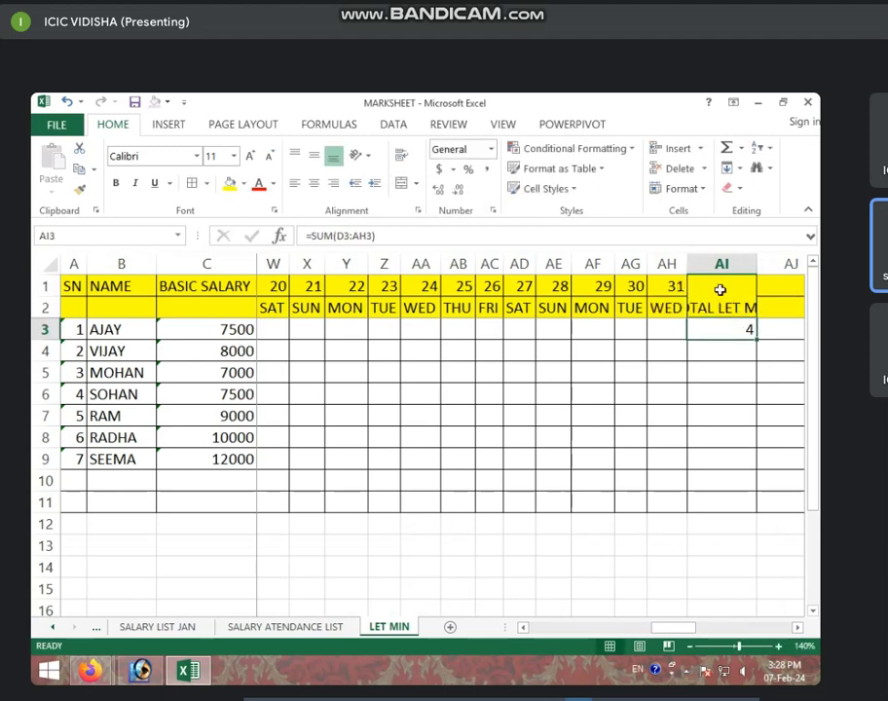
click(720, 289)
click(401, 156)
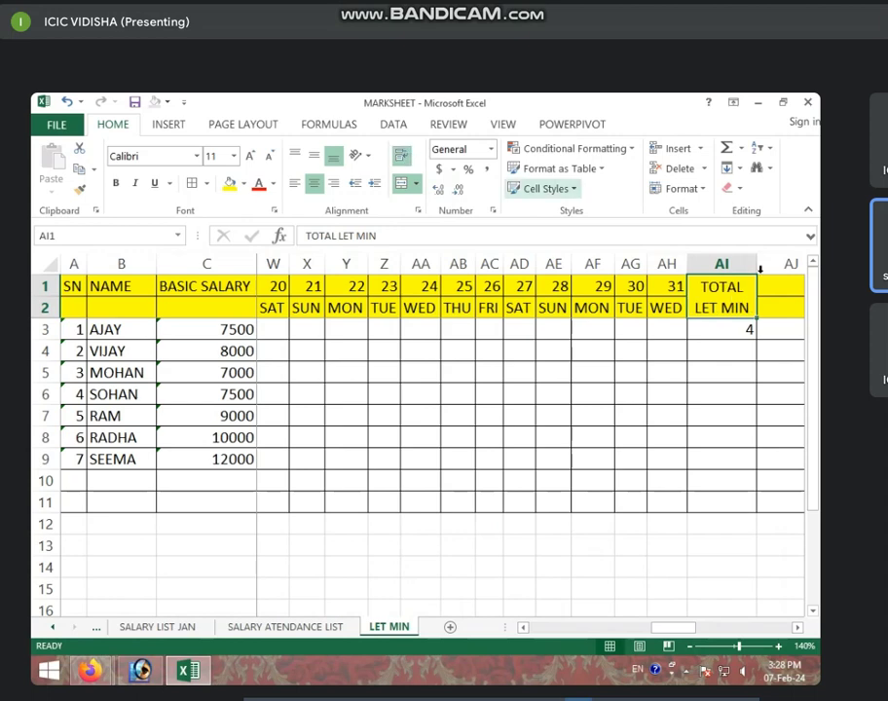
click(734, 335)
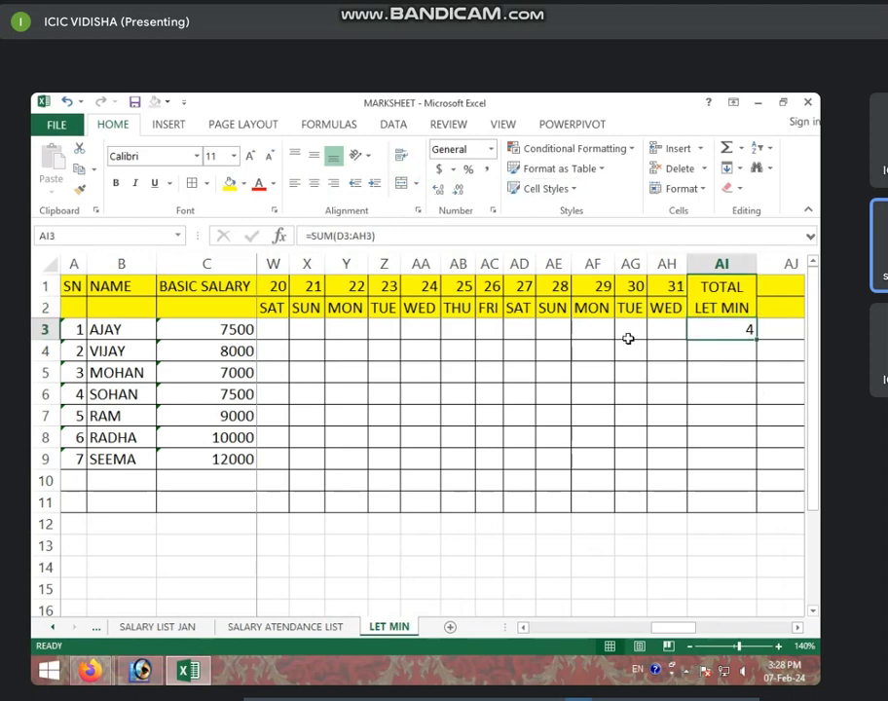
click(291, 331)
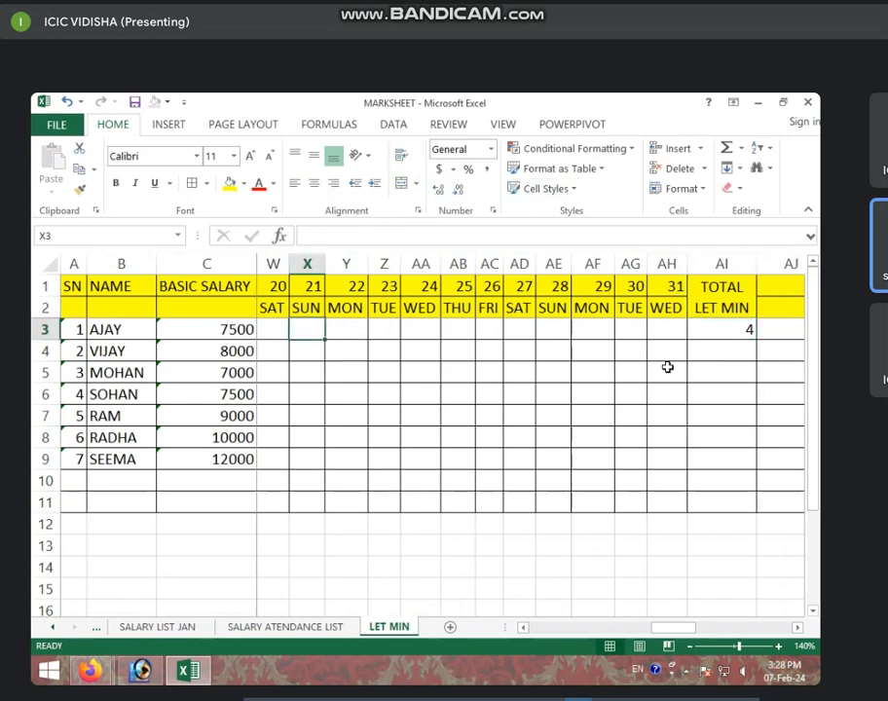
click(745, 333)
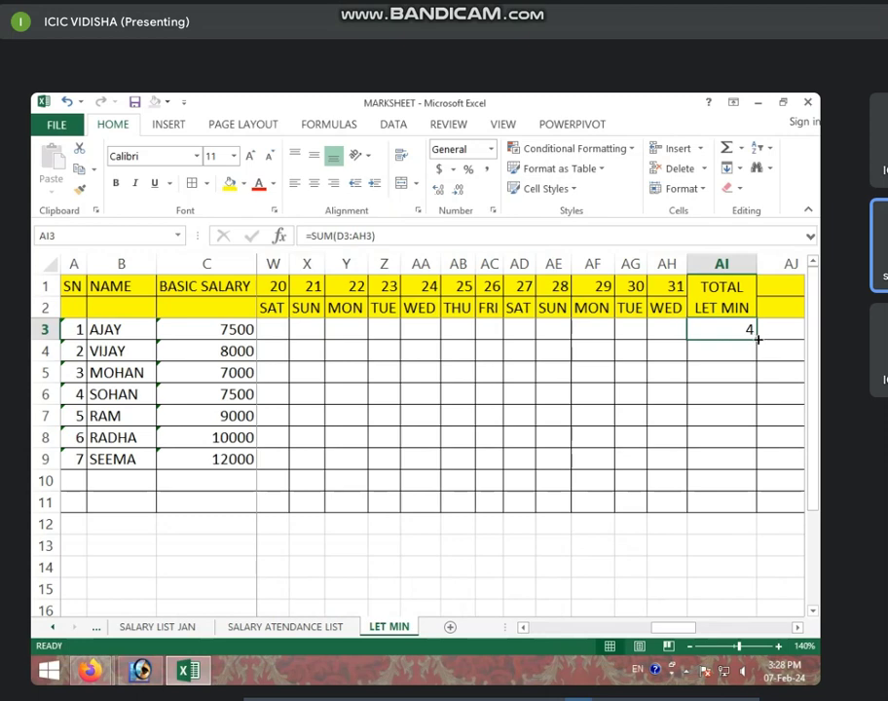
- Copy the AI3 total formula down to AI9 so all seven employees get leave-minute totals
drag(758, 338, 752, 473)
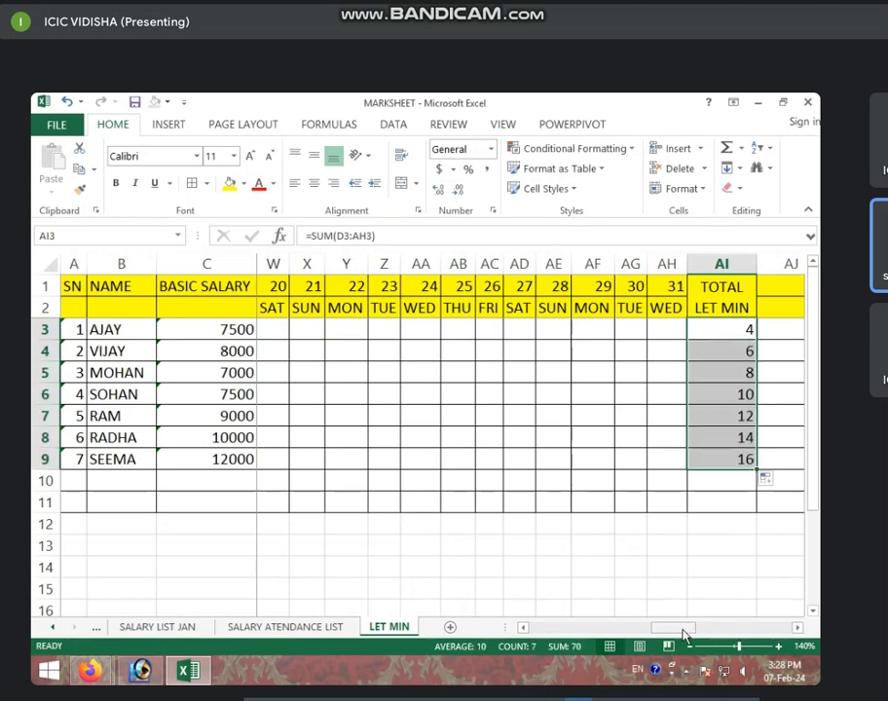
drag(684, 628, 550, 628)
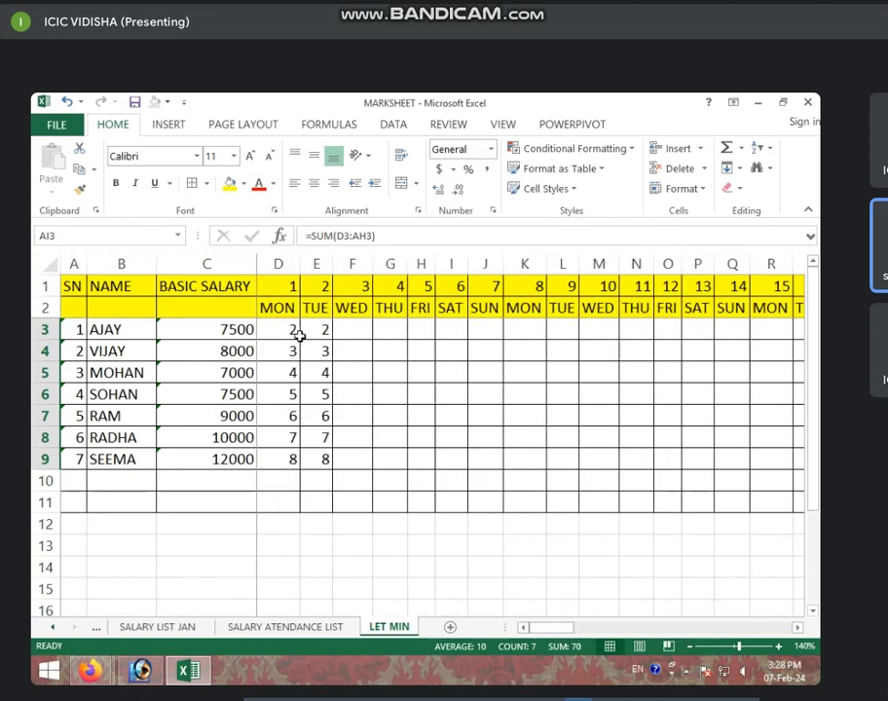
click(291, 335)
- Fill 2 leave minutes down D3:D9, then across days 1–31 through column AH
key(Left)
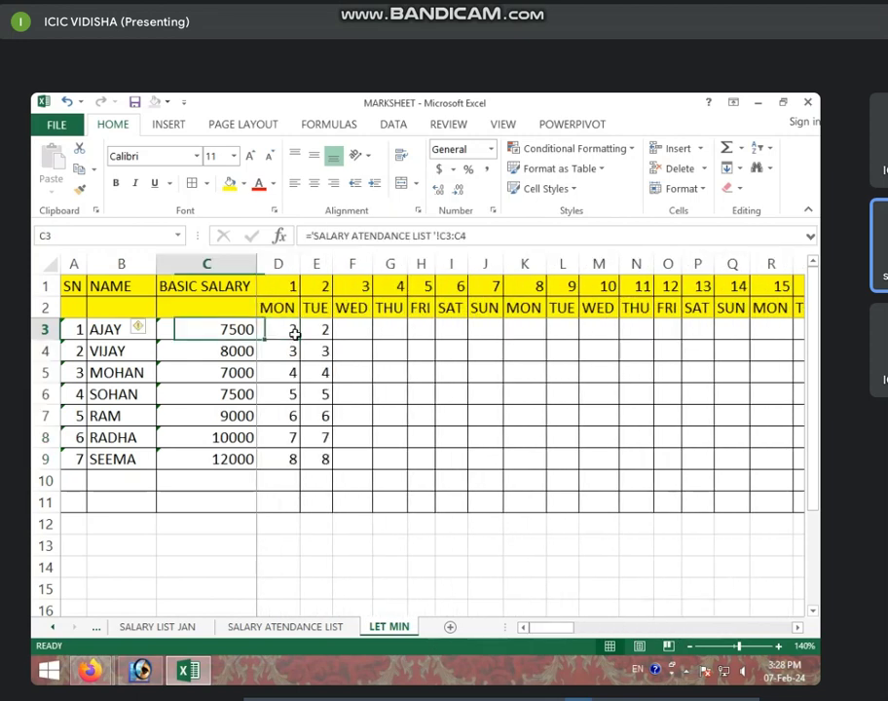
key(Right)
drag(294, 334, 302, 343)
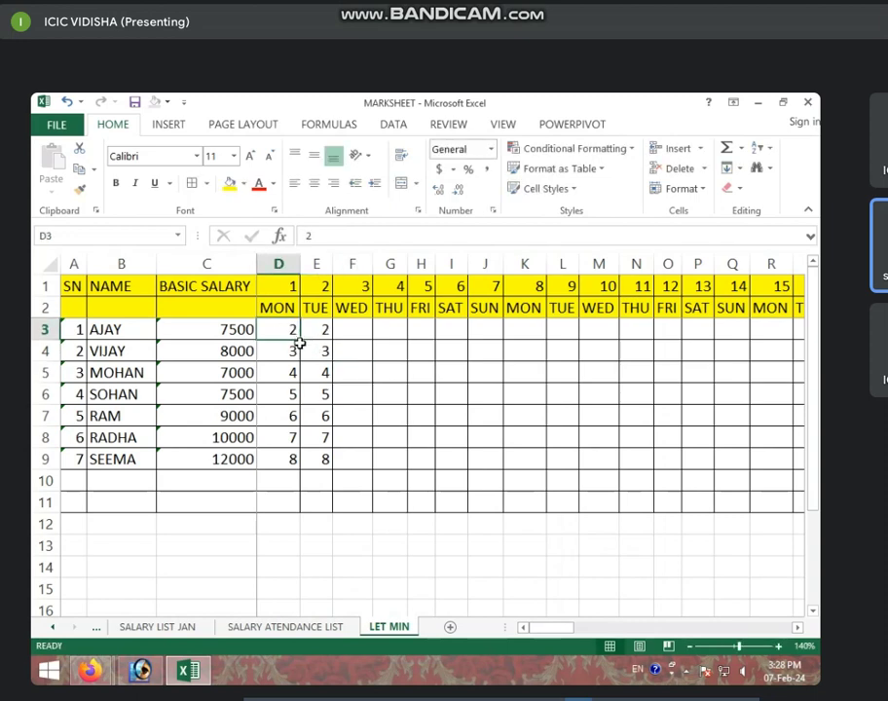
drag(302, 339, 308, 478)
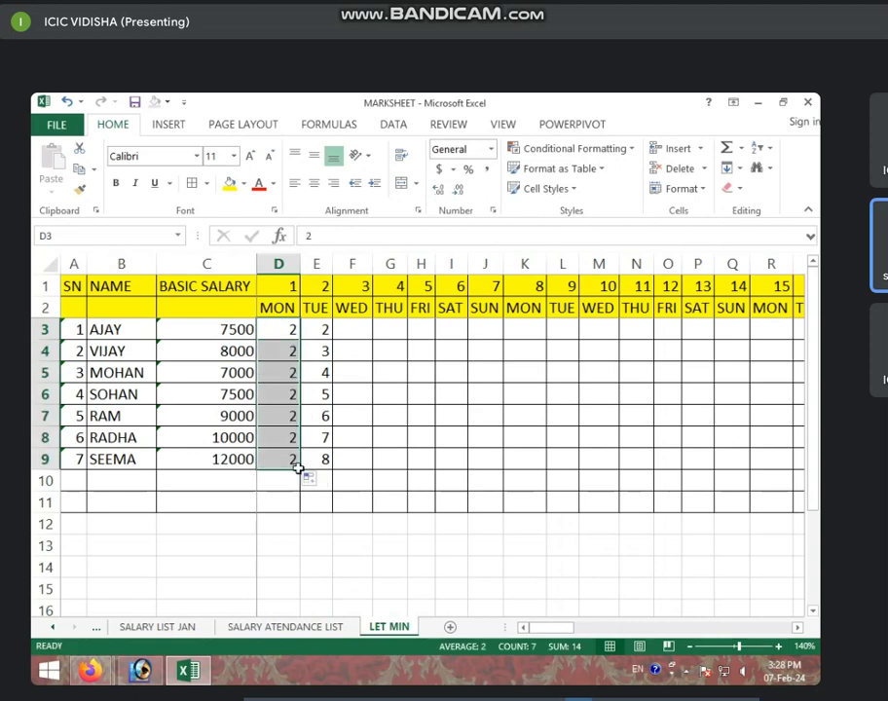
drag(297, 469, 317, 459)
mouse_move(267, 328)
mouse_down()
mouse_move(296, 470)
mouse_move(818, 469)
mouse_up()
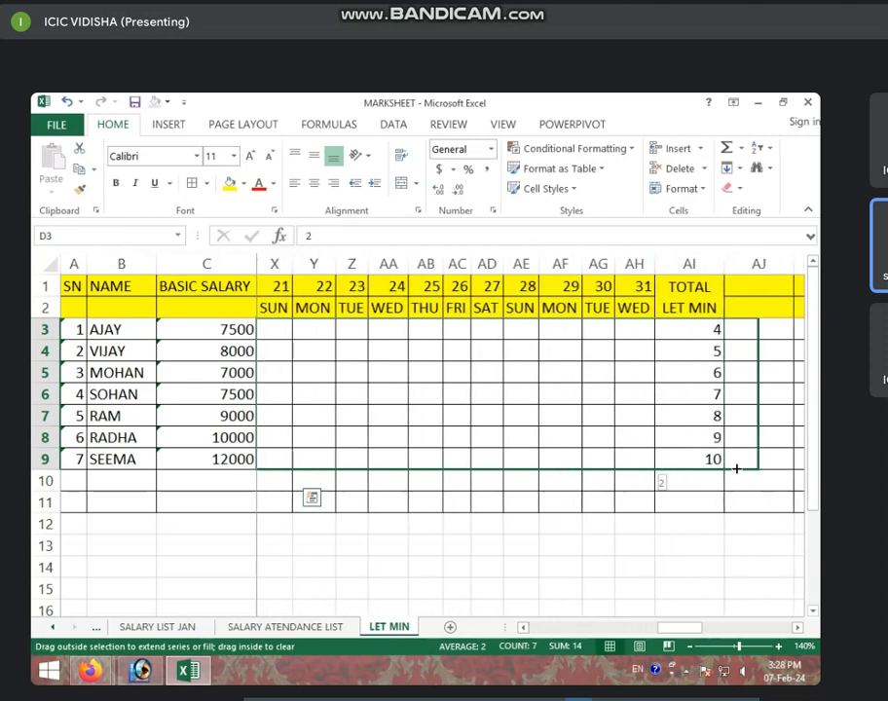
drag(818, 470, 684, 467)
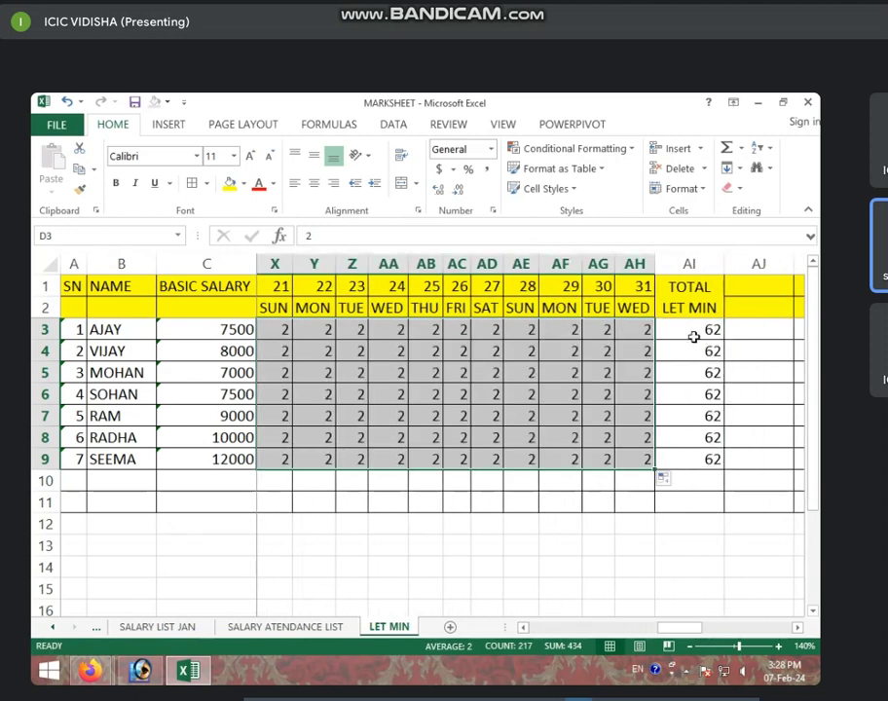
- Enter leave minutes 10, 30 and 54 in AC5, AC6 and AC7
click(534, 373)
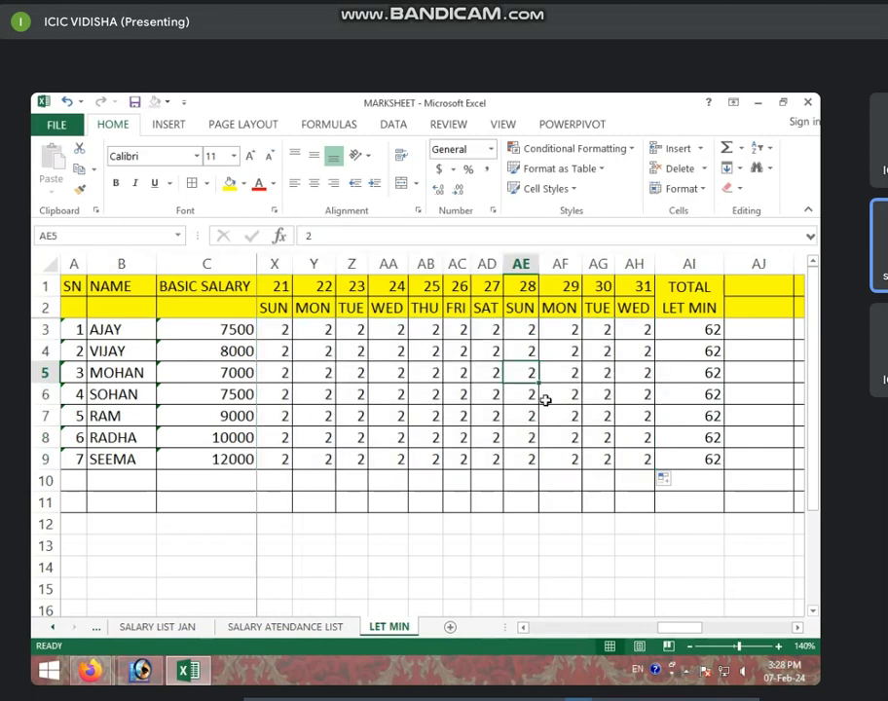
text(20)
key(Left)
key(Left)
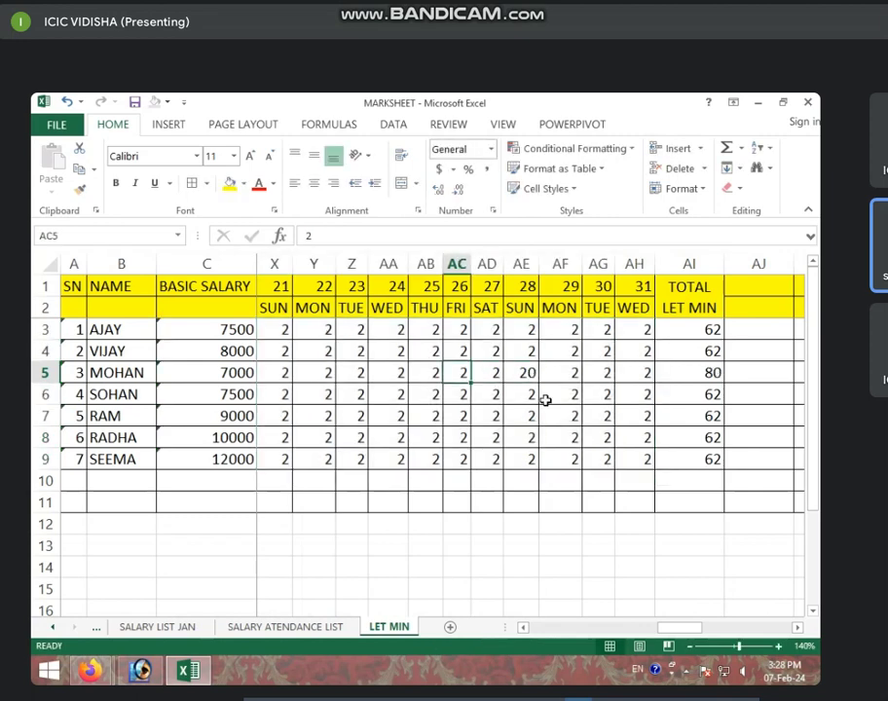
text(10)
key(Return)
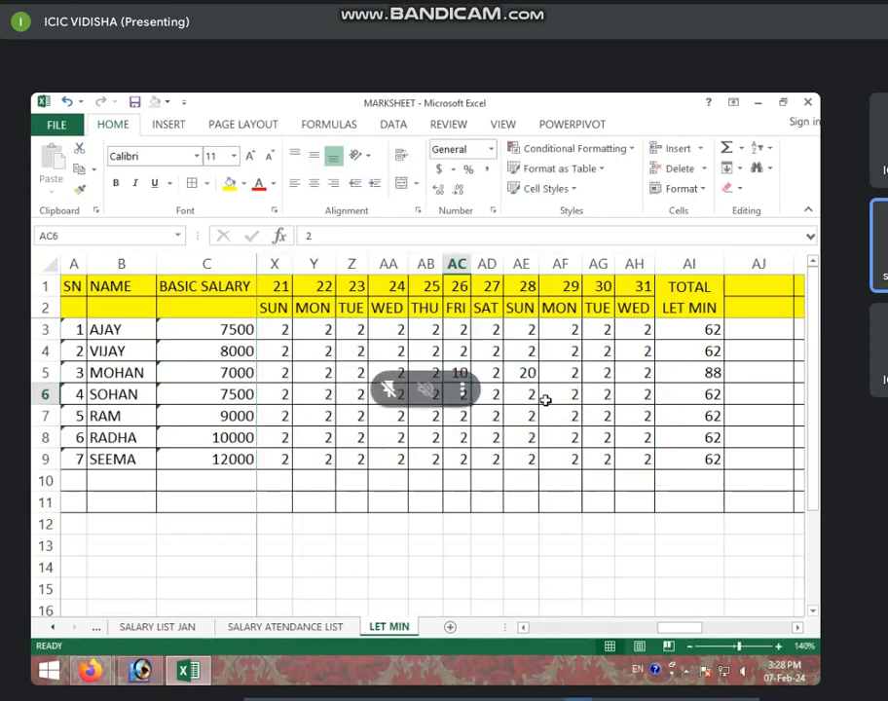
text(30)
key(Return)
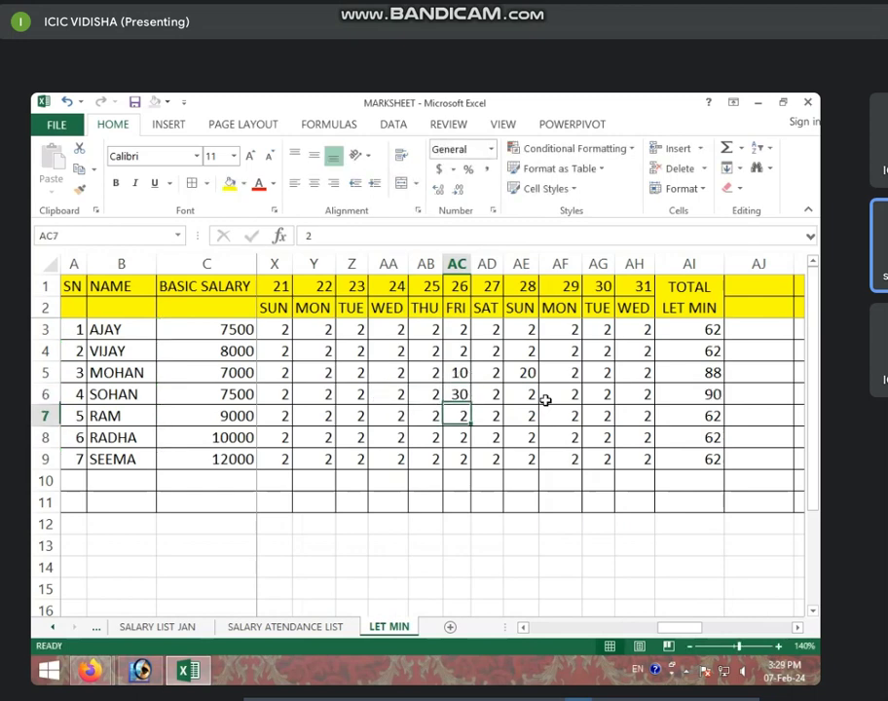
text(54)
key(Return)
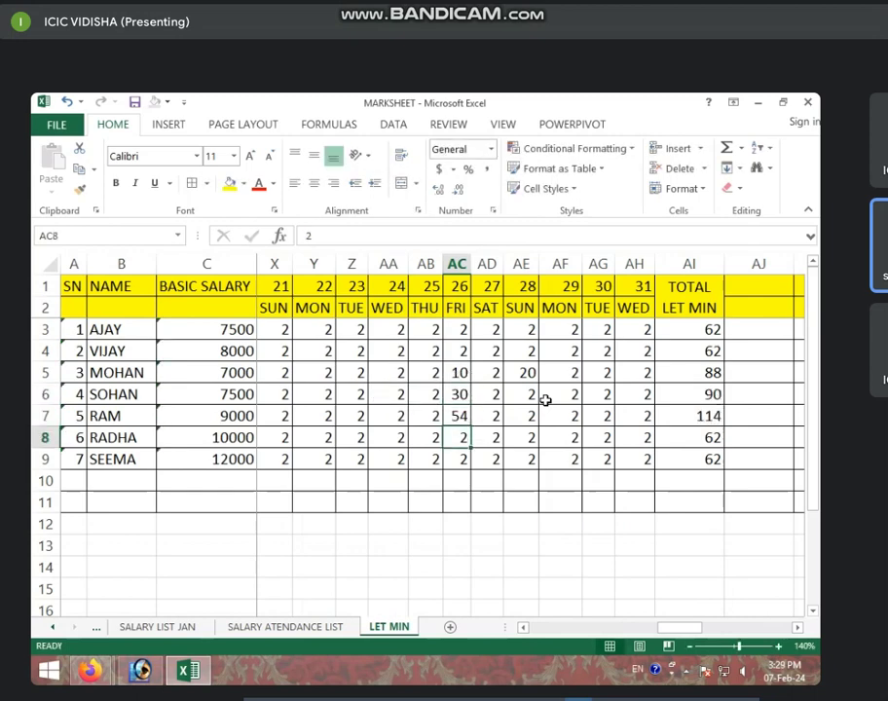
- Enter 20 in AC8 and 30 in AD9, then select AI3:AI9 to check the totals
text(20)
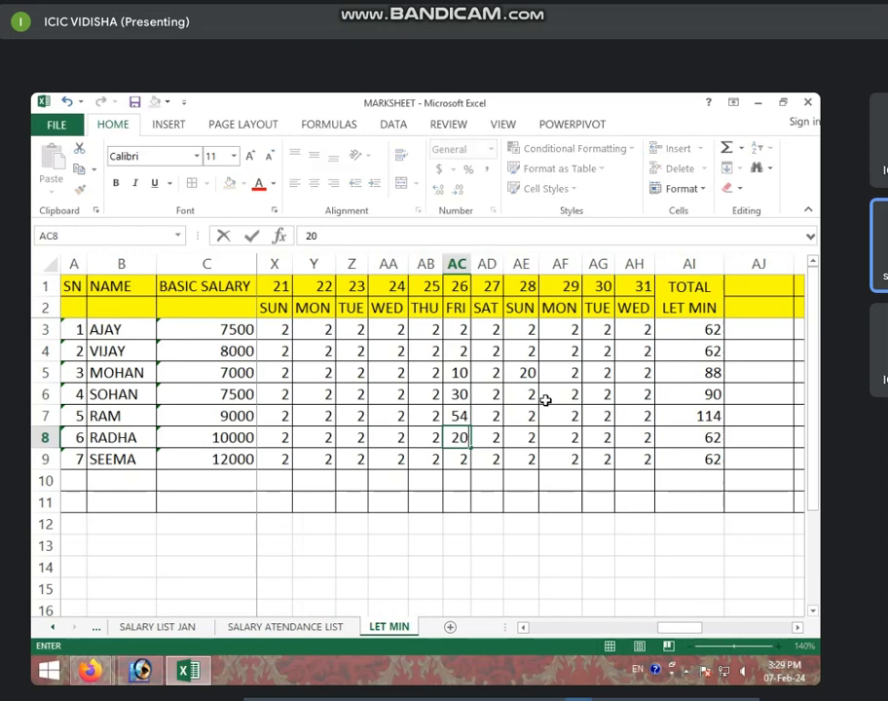
key(Return)
key(Right)
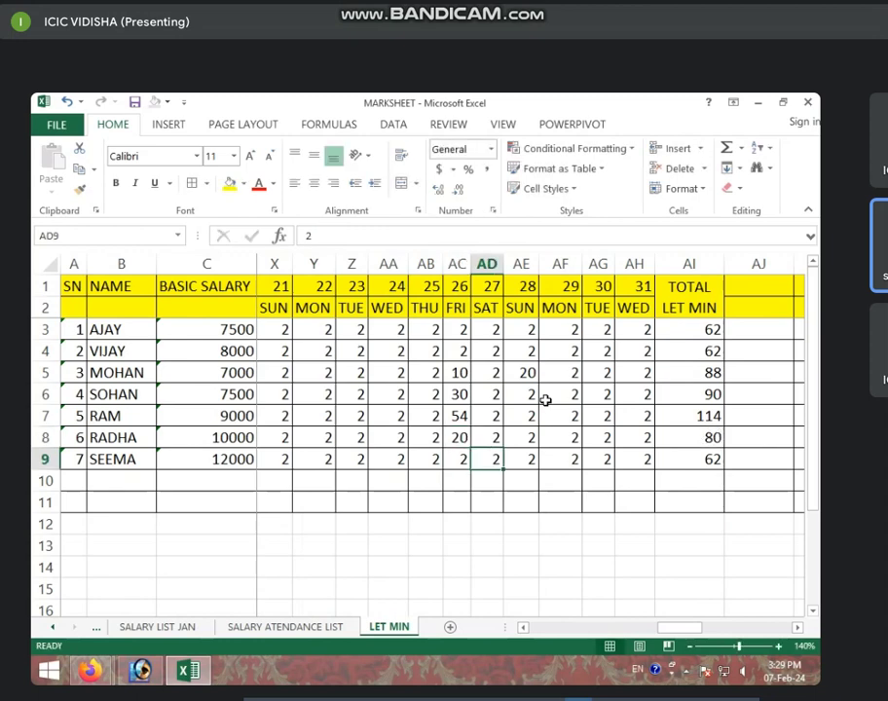
text(30)
click(689, 394)
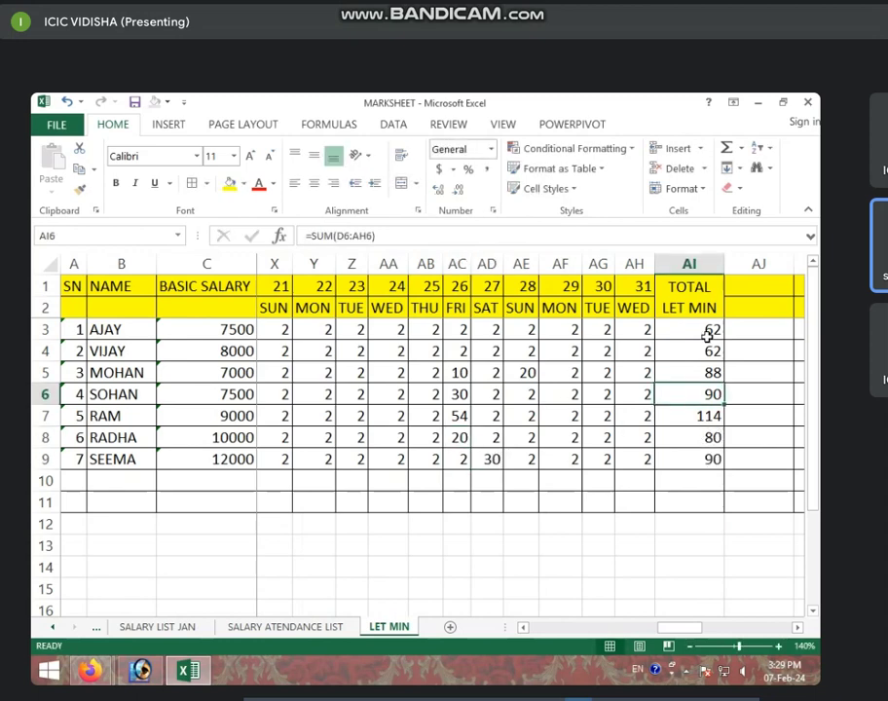
drag(701, 334, 705, 461)
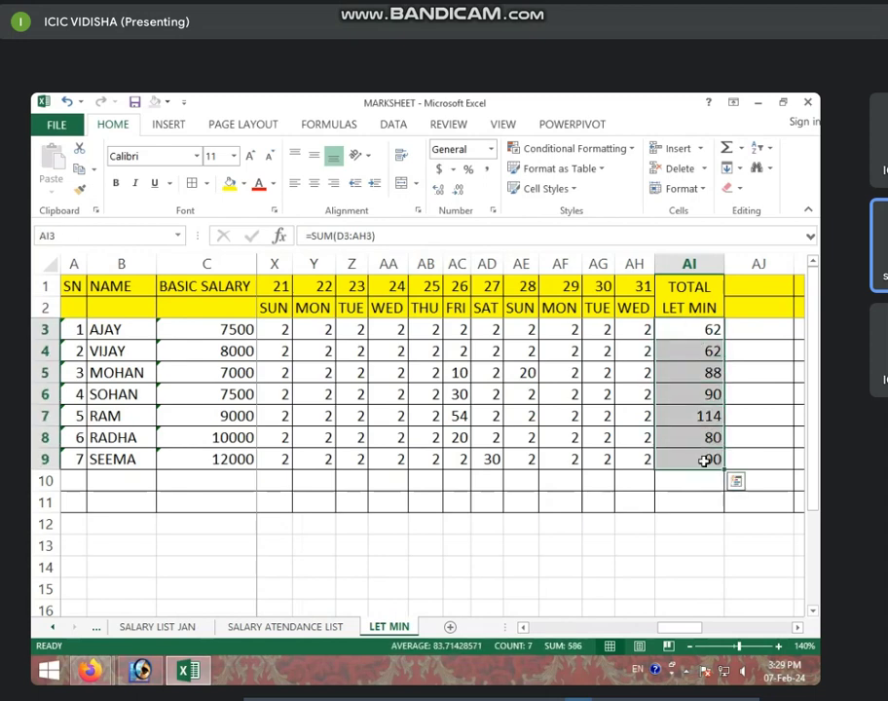
click(719, 393)
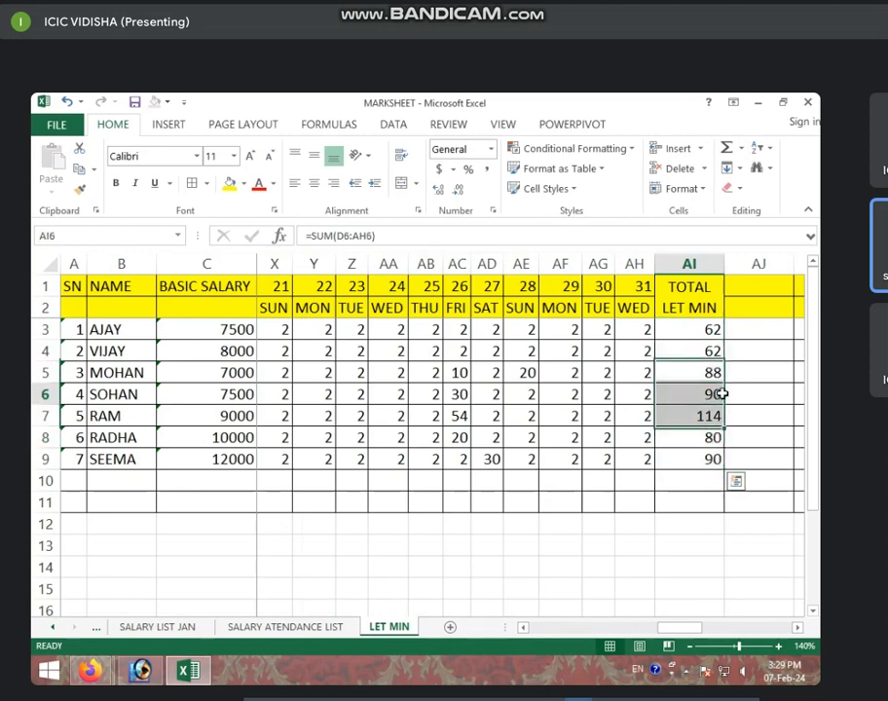
- Scroll right to reveal empty columns AJ–AM and select AJ1:AJ2
click(797, 628)
click(797, 628)
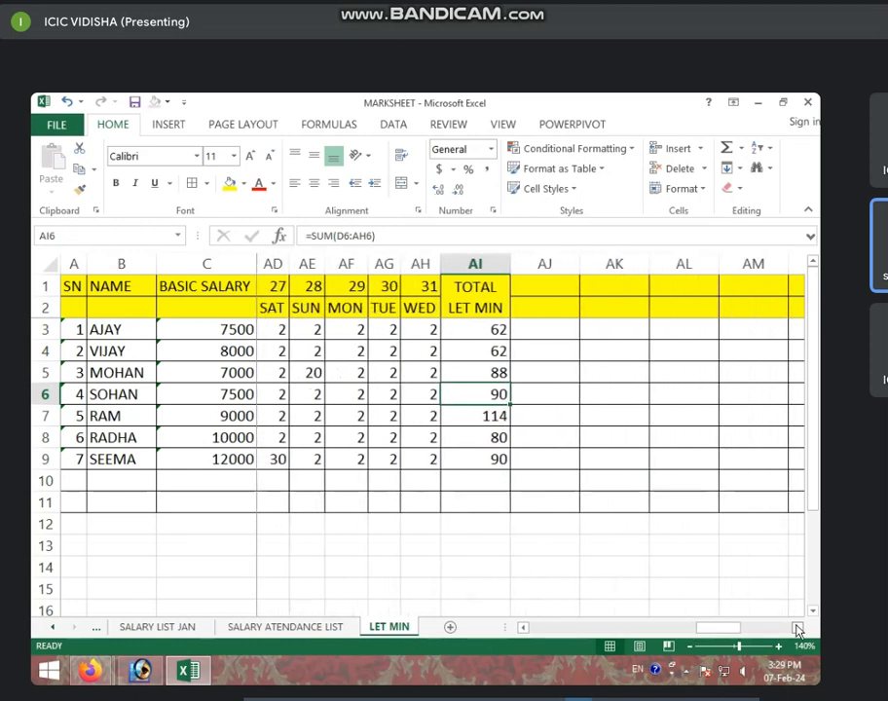
click(687, 485)
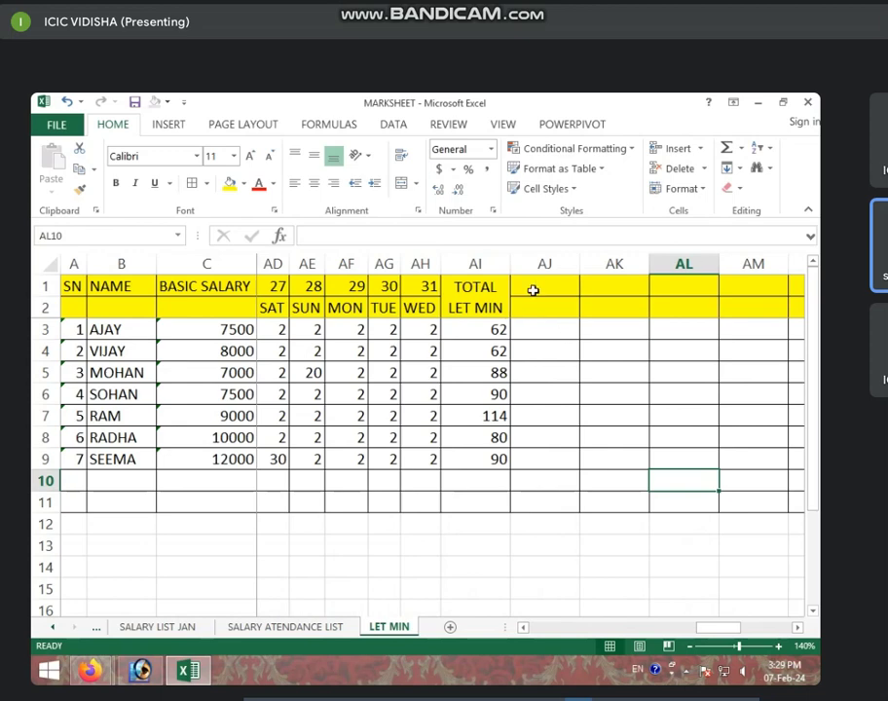
drag(532, 289, 538, 312)
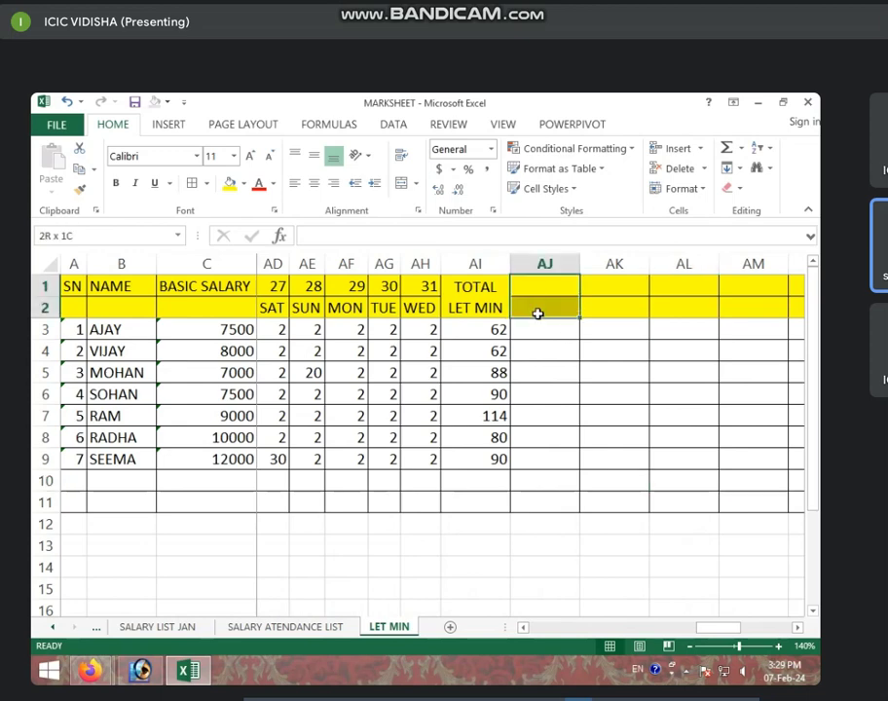
- Merge AJ1:AJ2 into a wrapped PER DAY SALARY header
click(401, 184)
text(P)
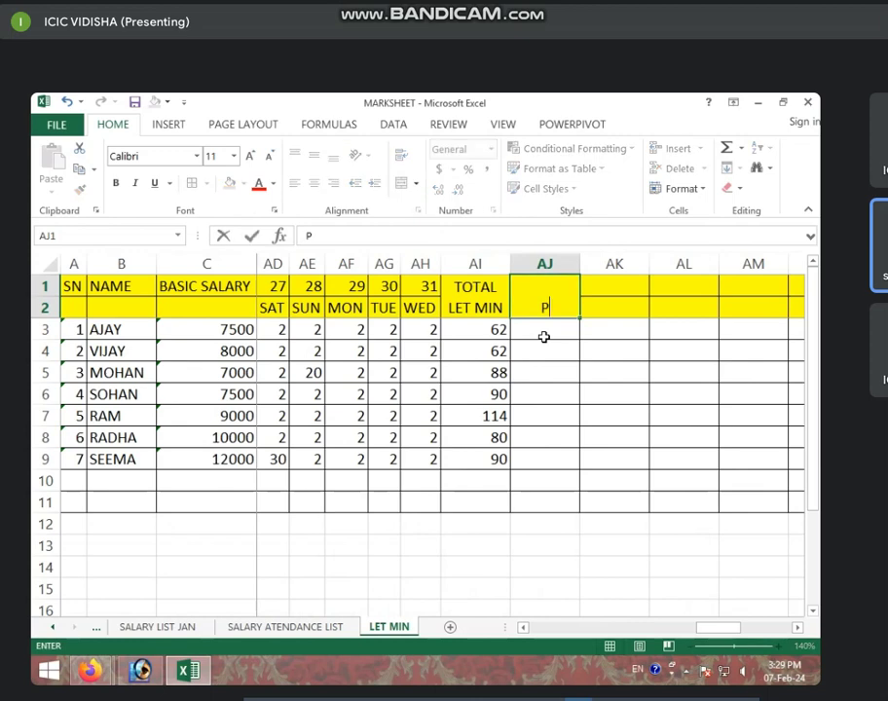
text(ER DAY)
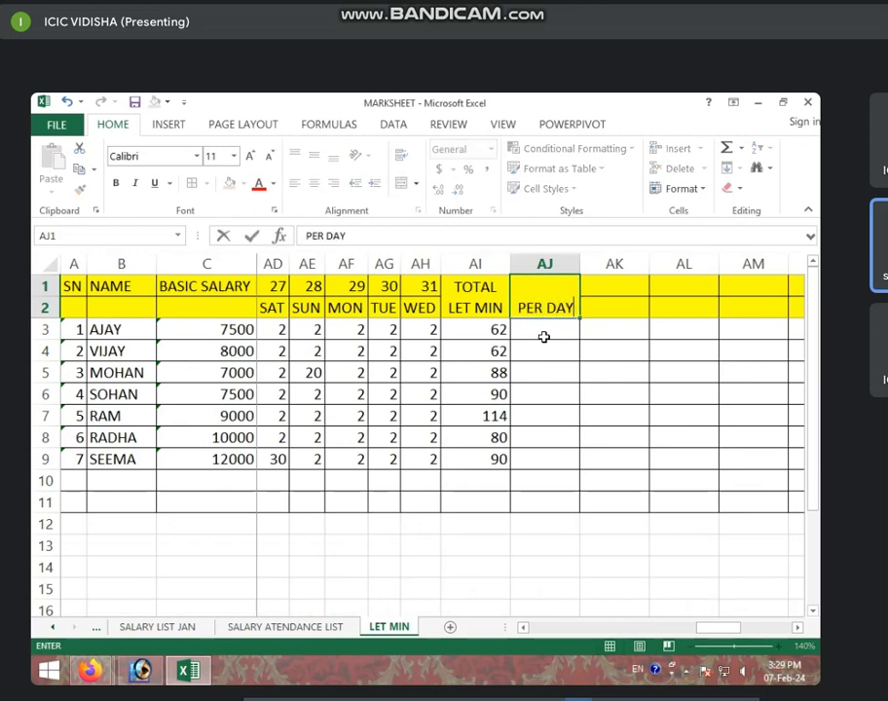
text( SALARY)
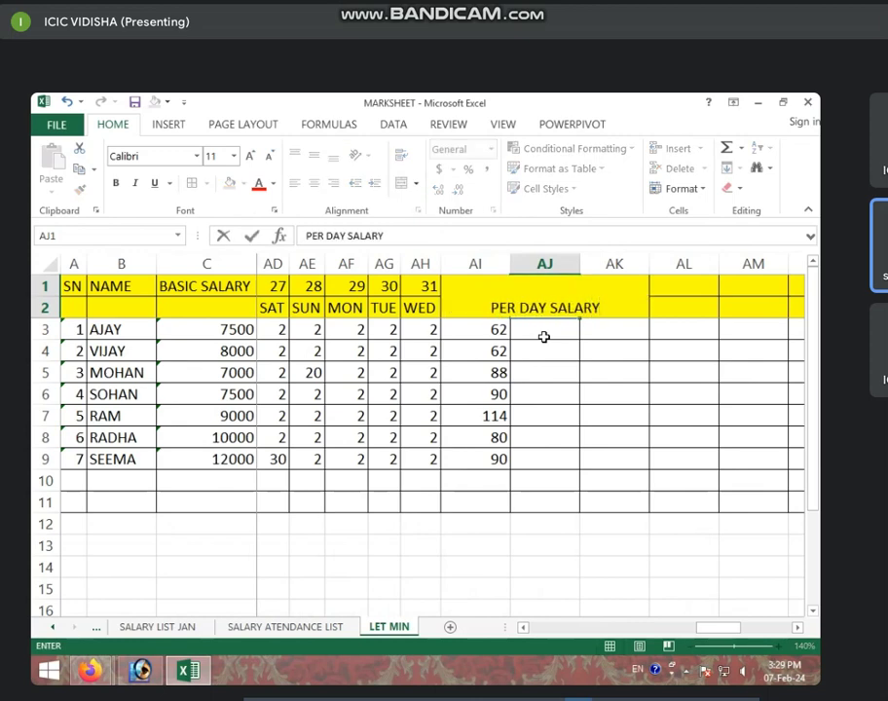
key(Return)
click(532, 287)
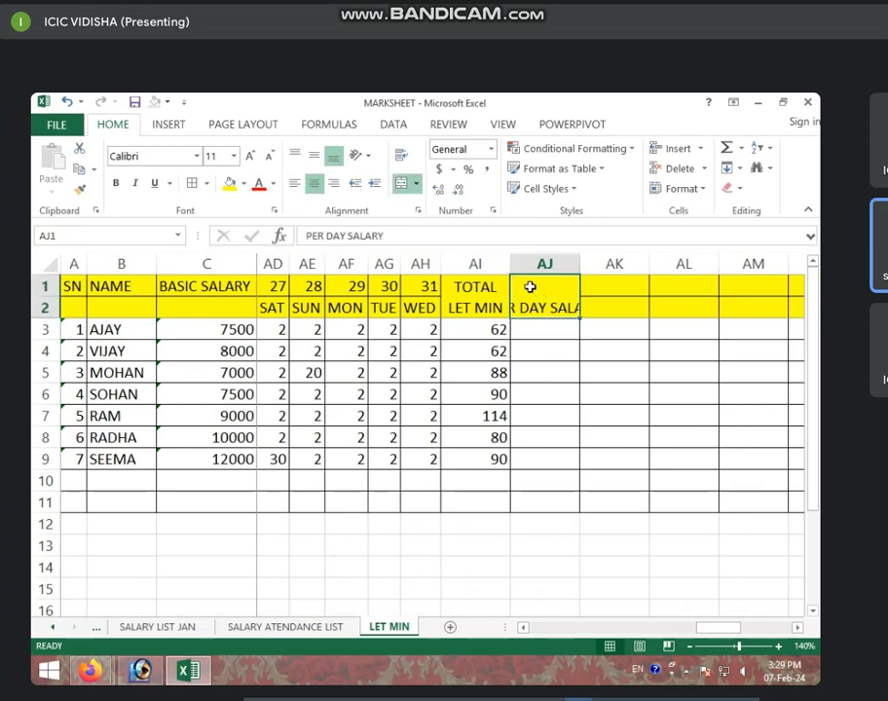
click(401, 157)
- Enter =C3/31 in AJ3 to get a per-day salary of 241.935
click(547, 327)
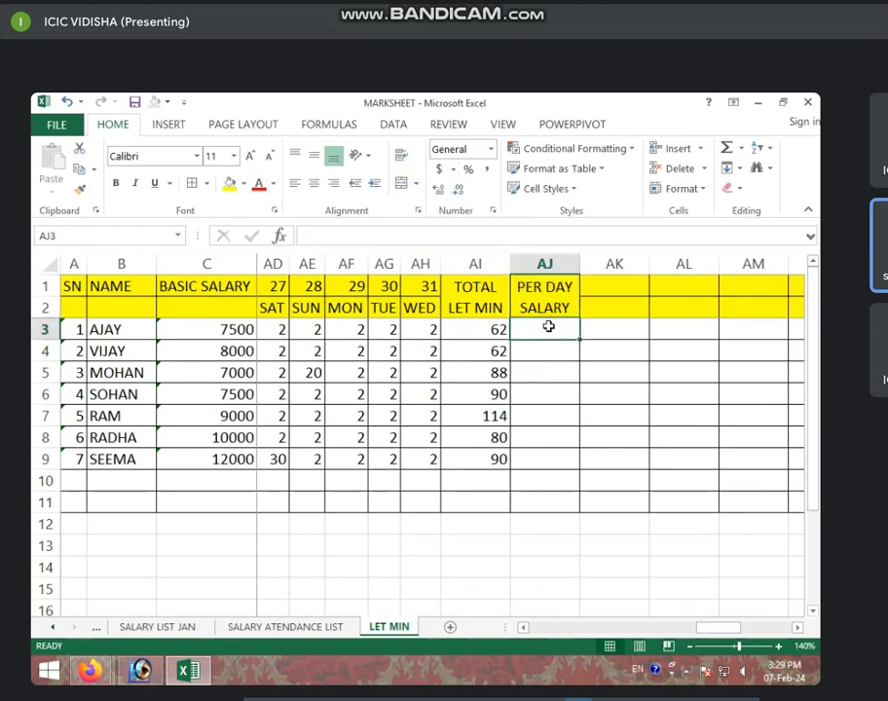
text(=)
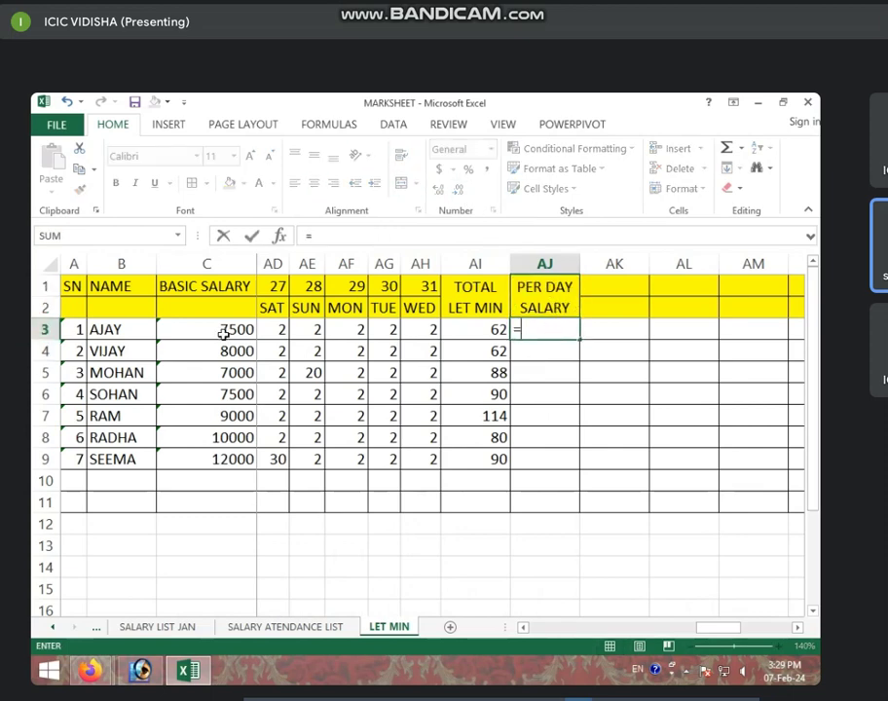
click(222, 334)
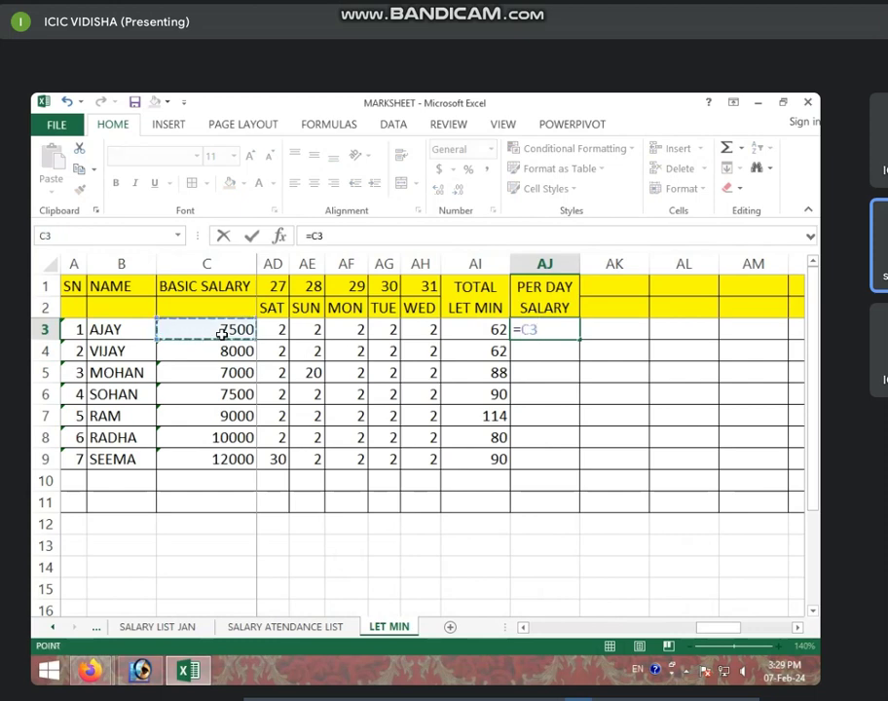
text(/31)
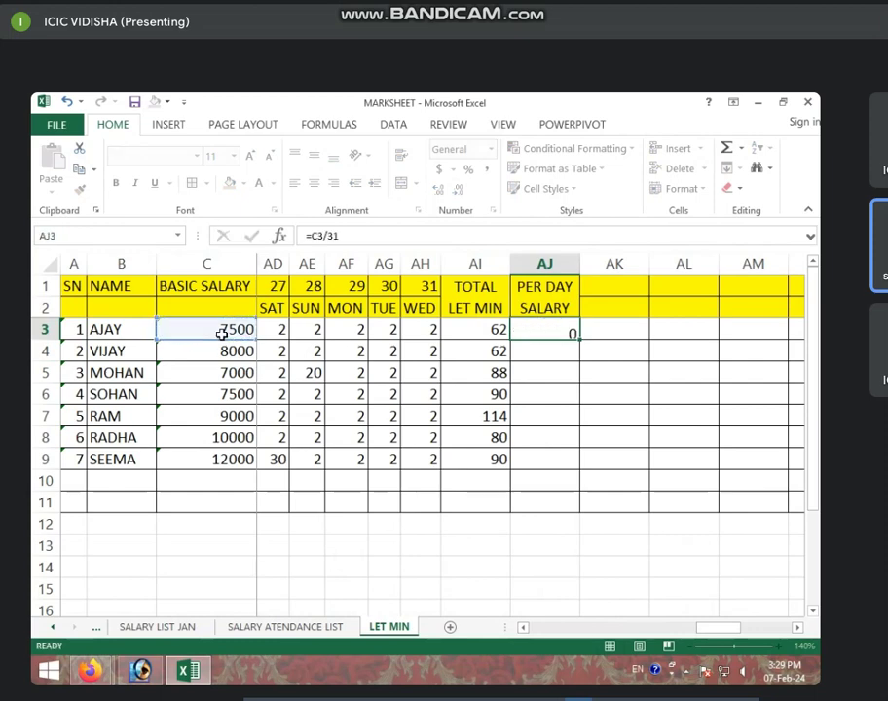
key(Return)
click(565, 332)
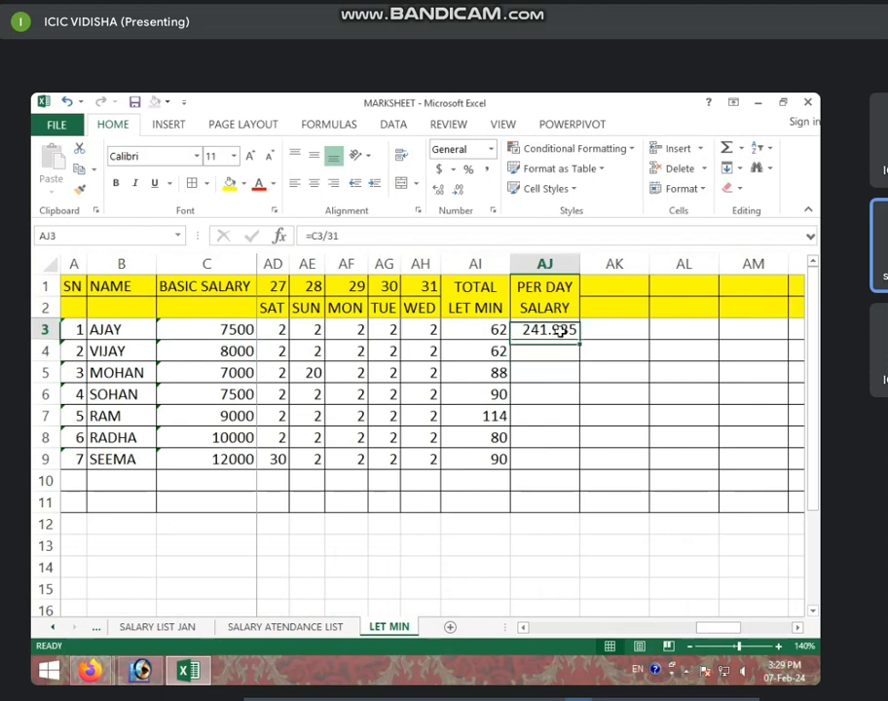
drag(611, 292, 616, 306)
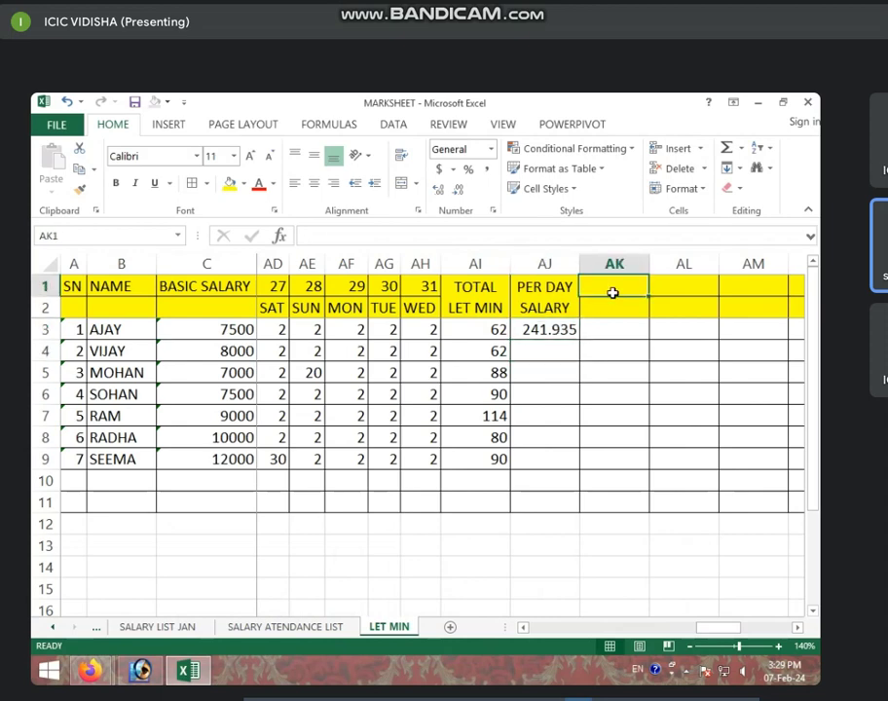
- Merge AK1:AK2 and enter the header PER H SALARY
click(402, 183)
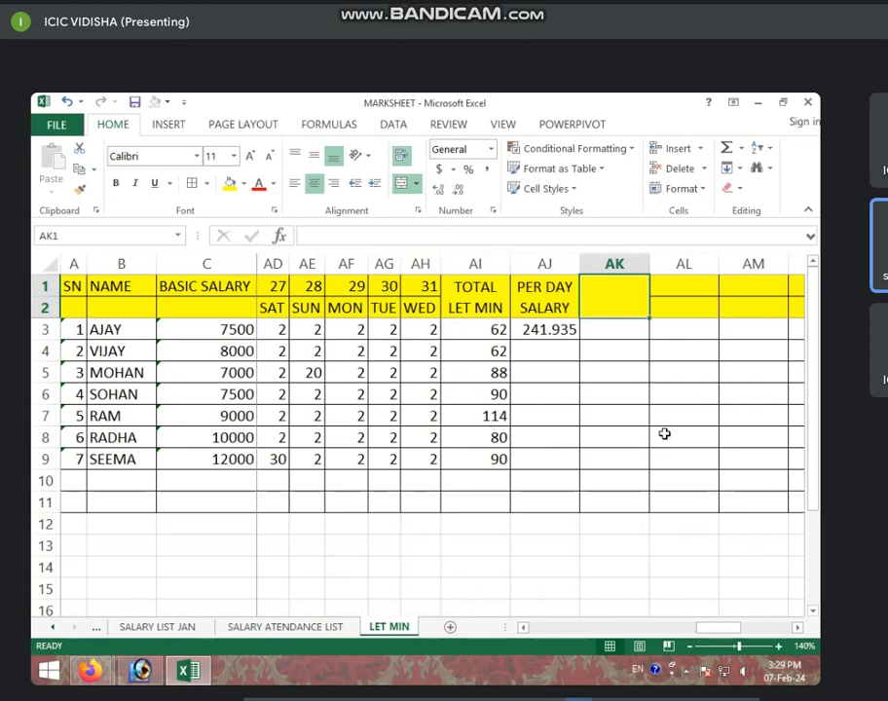
text(PER H)
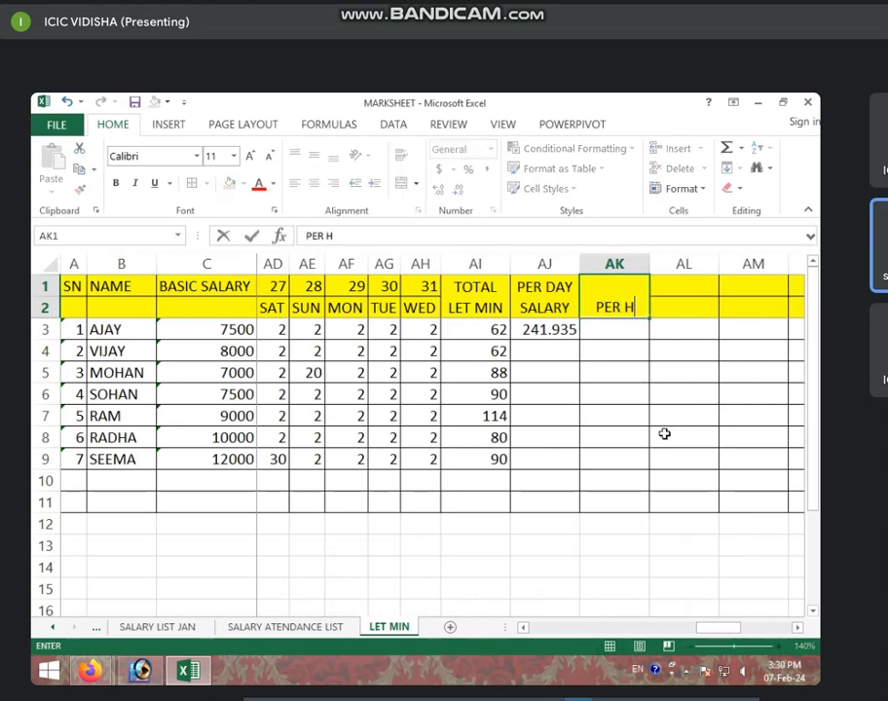
text( SALA)
key(BackSpace)
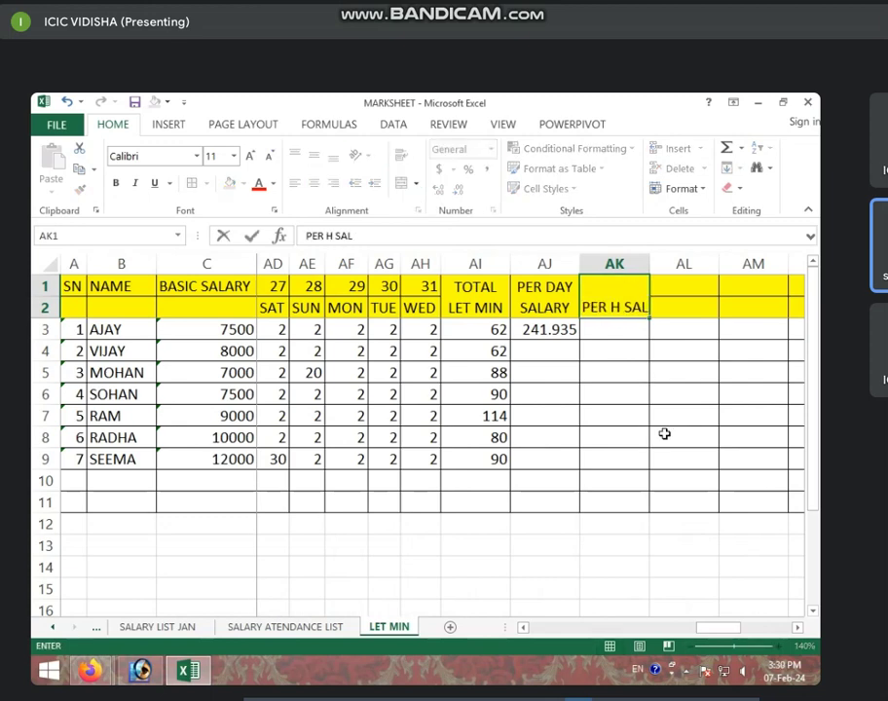
text(ARY)
key(Return)
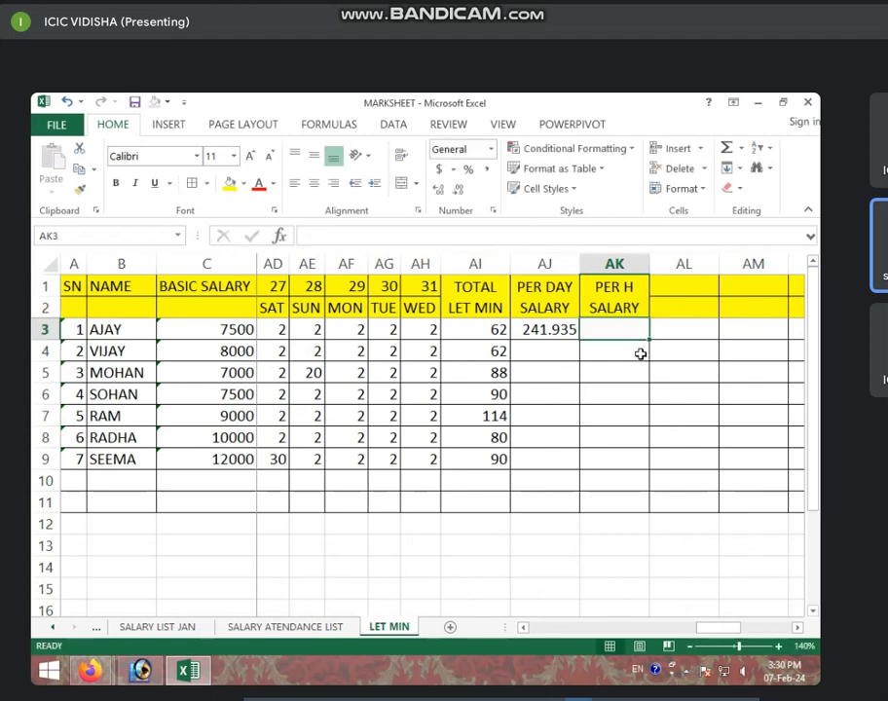
drag(699, 312, 693, 288)
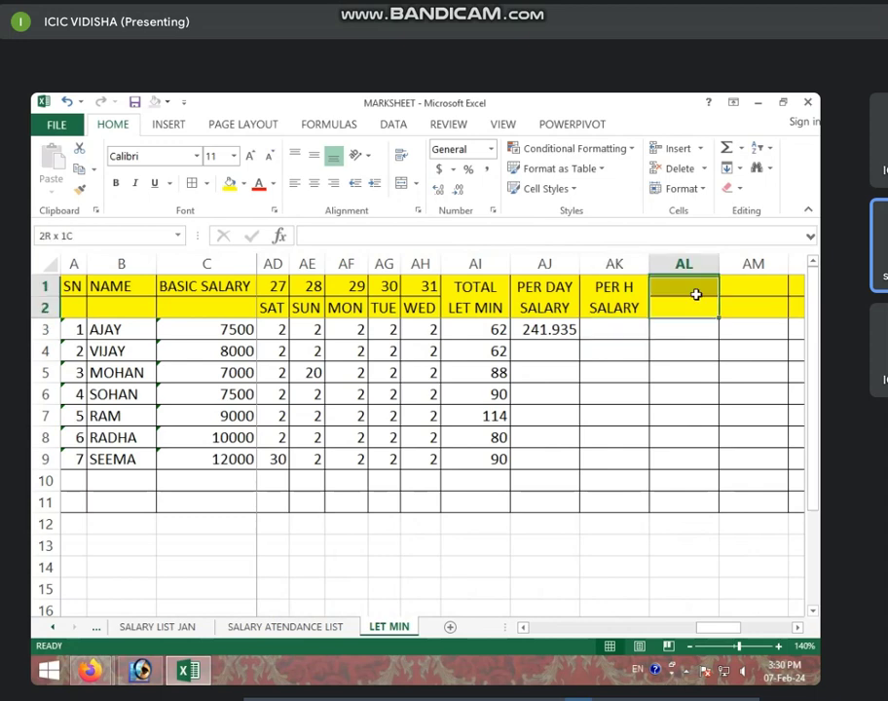
- Merge AL1:AL2 and label it WORK H
click(401, 183)
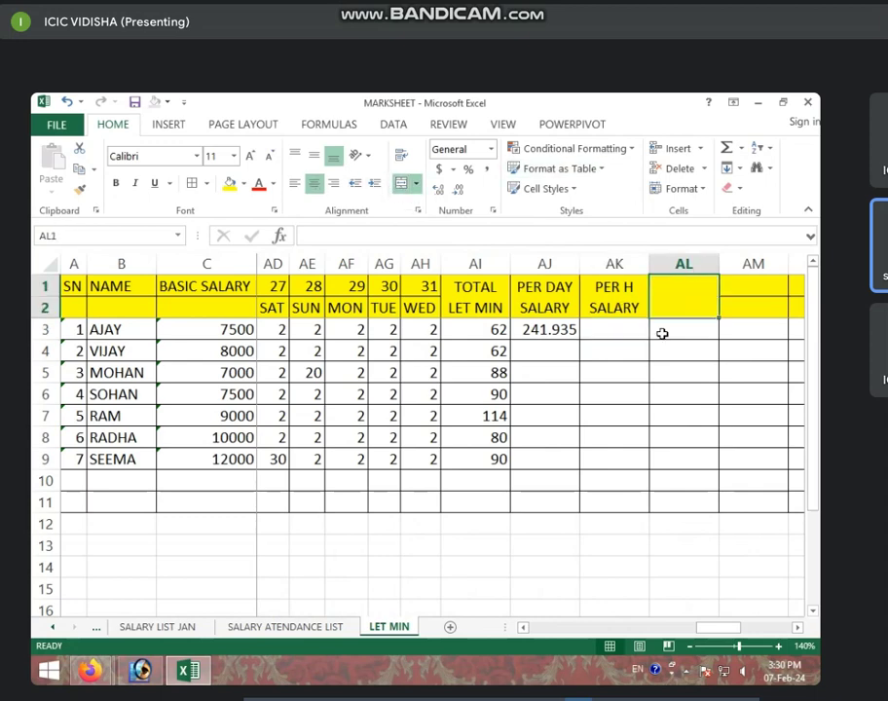
text(WORK)
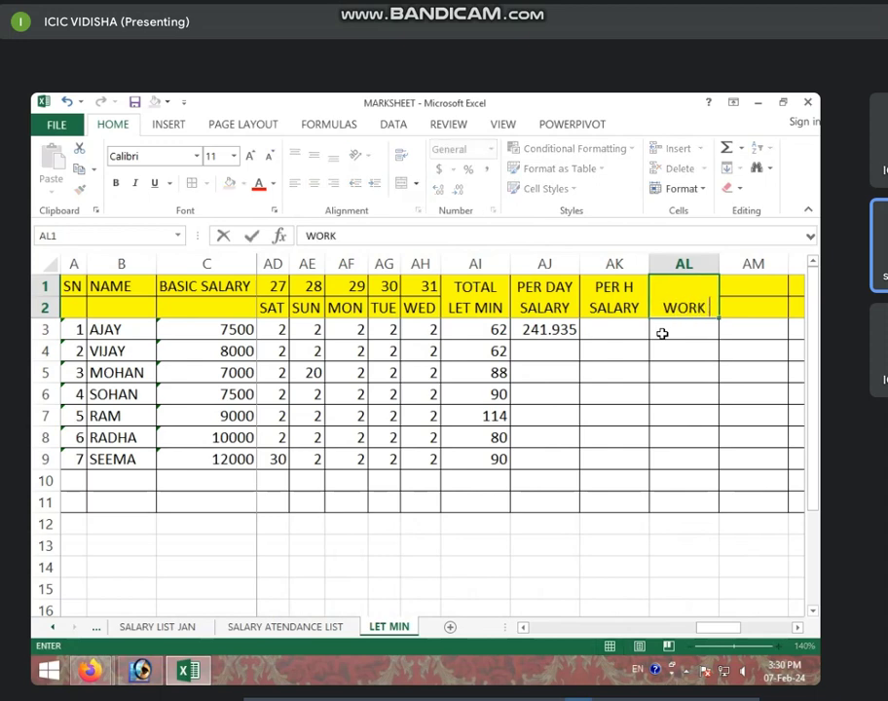
text( H.)
key(Return)
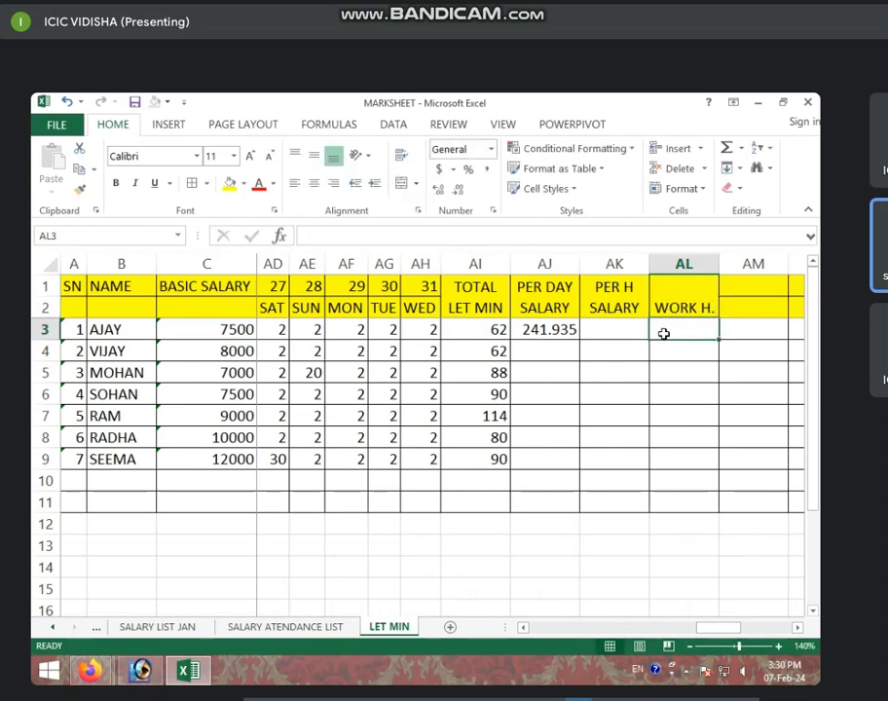
- Enter working hours 8, 9, 5, 8, 7, 5, 6 in AL3:AL9
text(8)
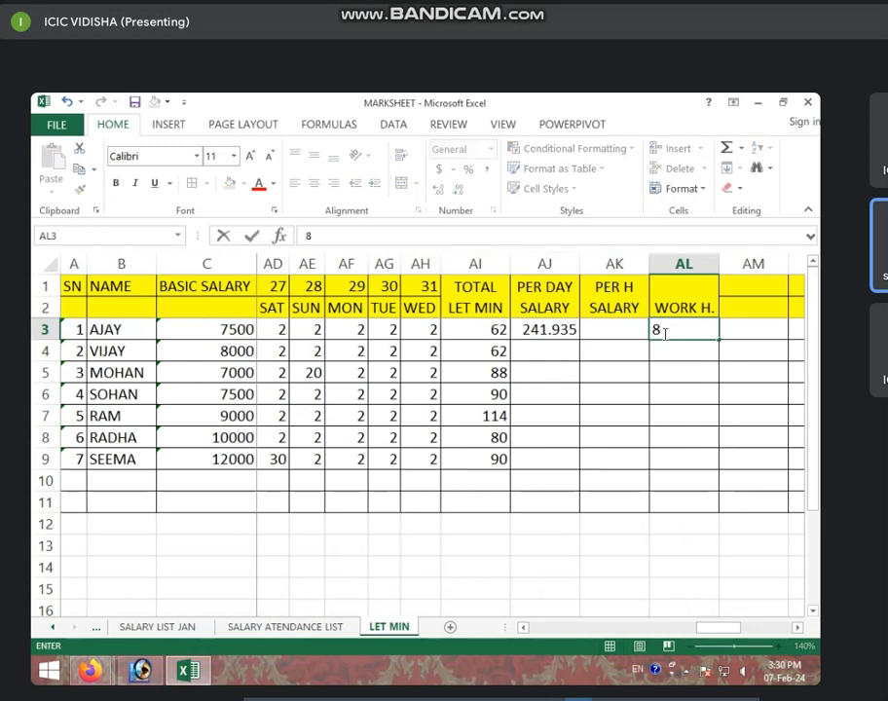
key(Return)
text(9)
key(Return)
text(5)
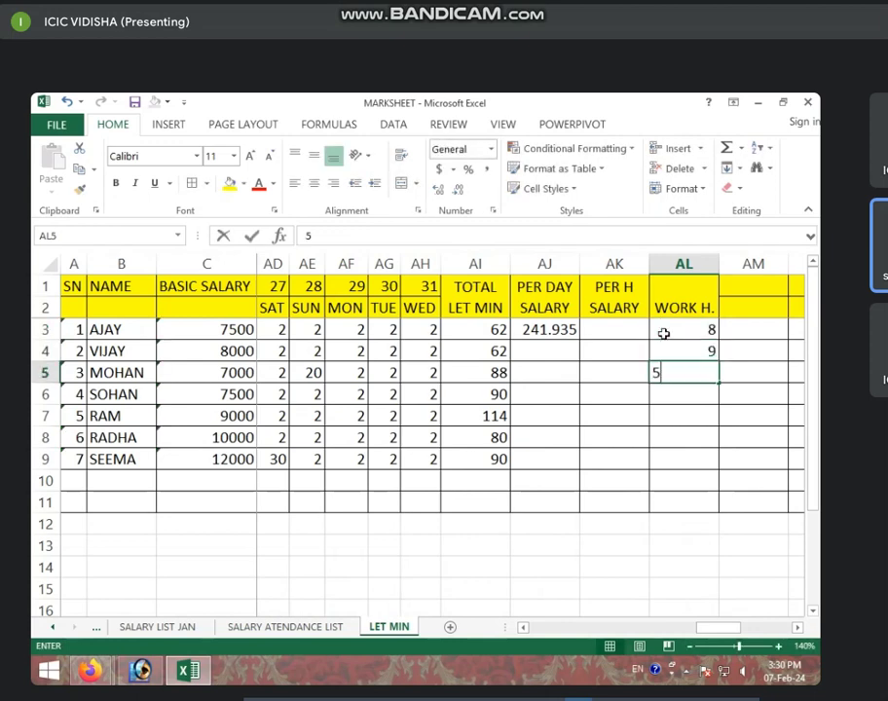
key(Return)
text(8)
key(Return)
text(7)
key(Return)
text(5)
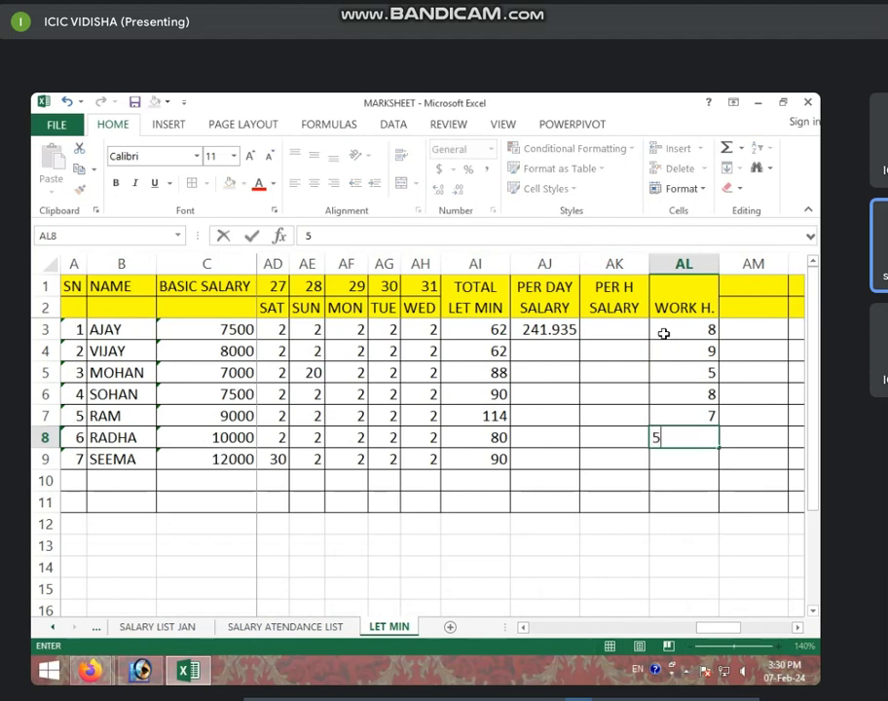
key(Return)
text(6)
key(Return)
- Discard the stray entry below the table and correct AL8 from 5 to 9
text(9)
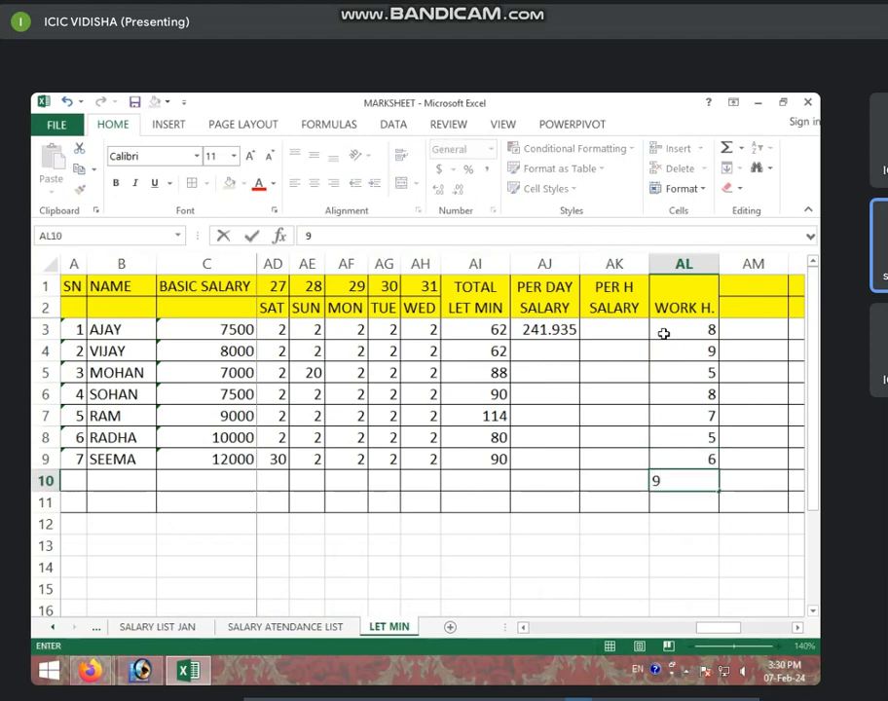
key(Escape)
click(720, 439)
click(697, 441)
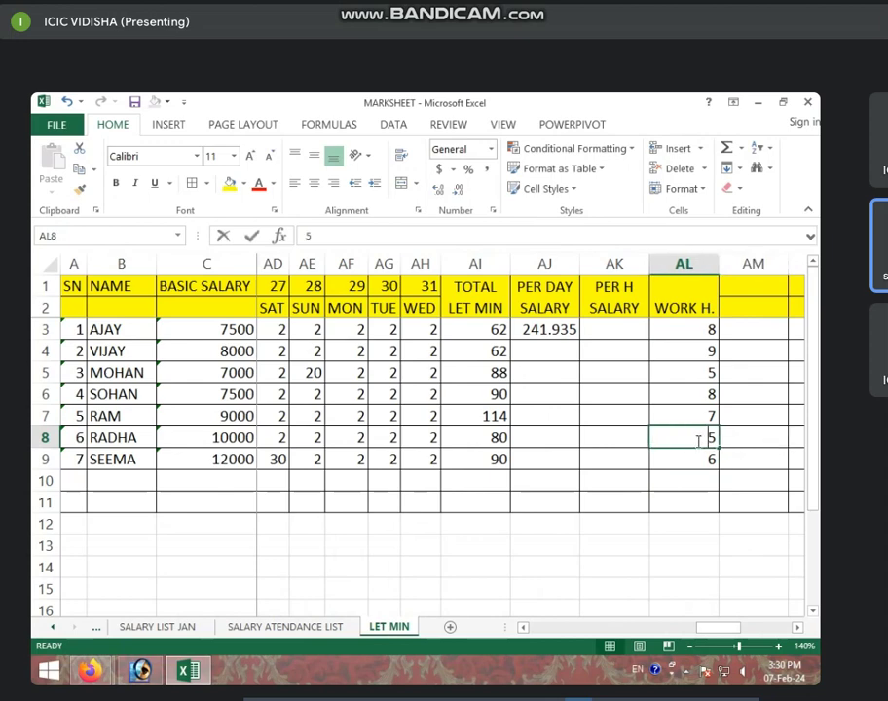
text(9)
key(Up)
key(Up)
key(Up)
- Enter =AJ3/AL3 in AK3 to compute the per-hour salary
click(687, 337)
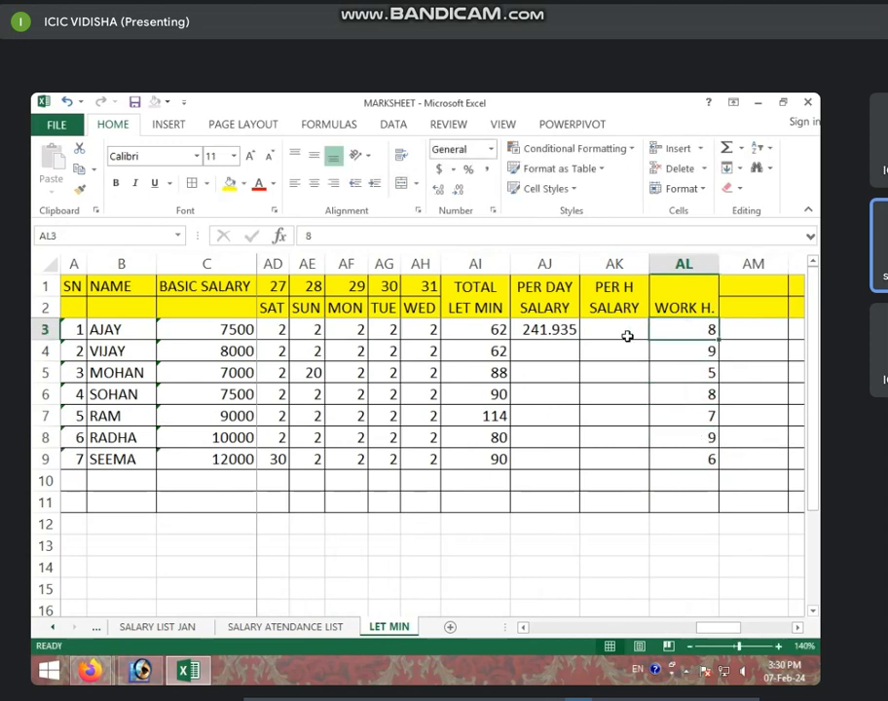
click(625, 340)
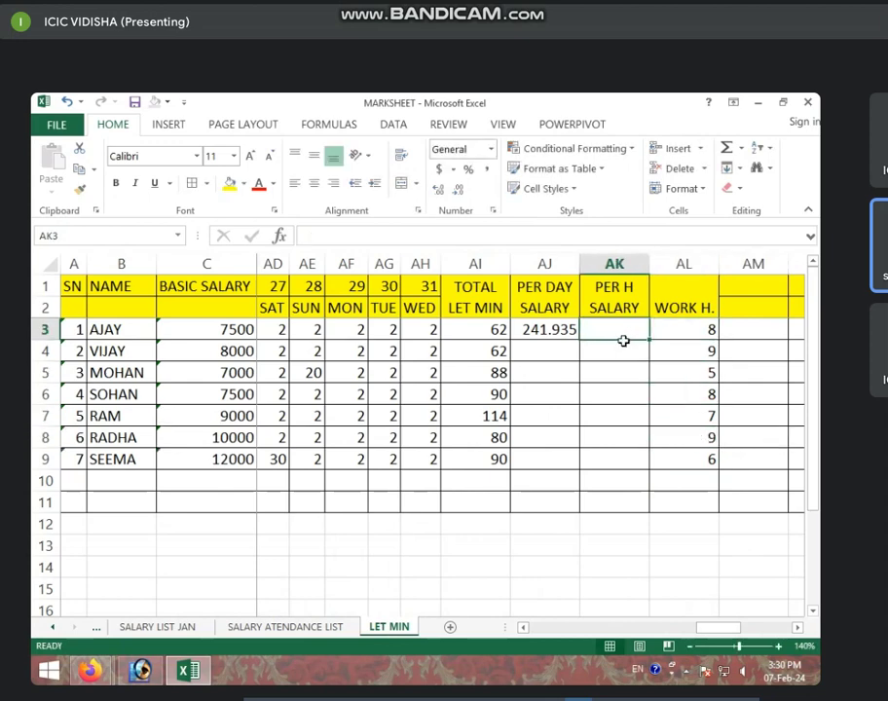
text(=)
click(542, 332)
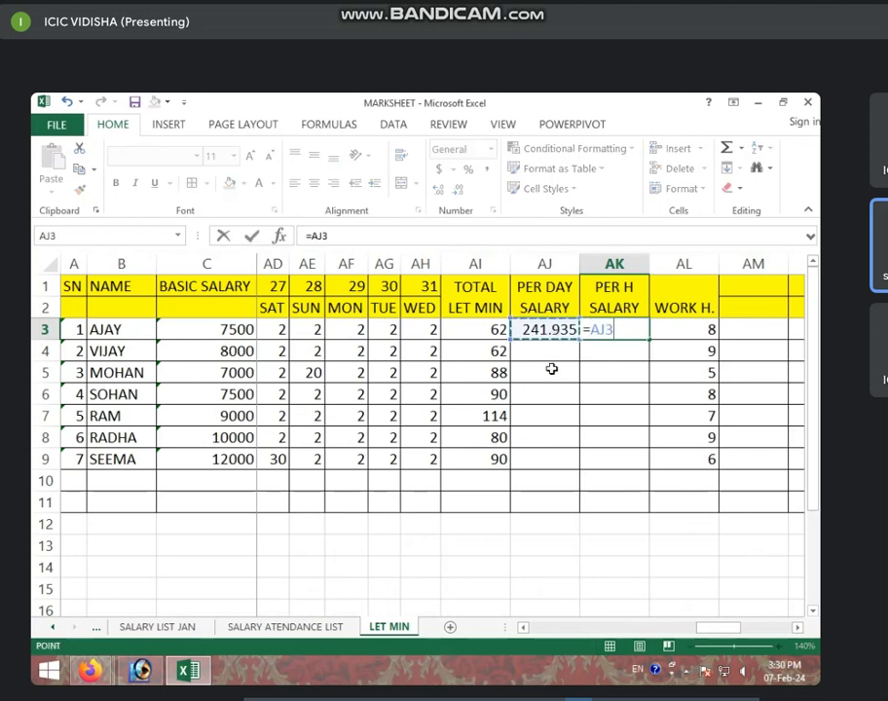
text(/)
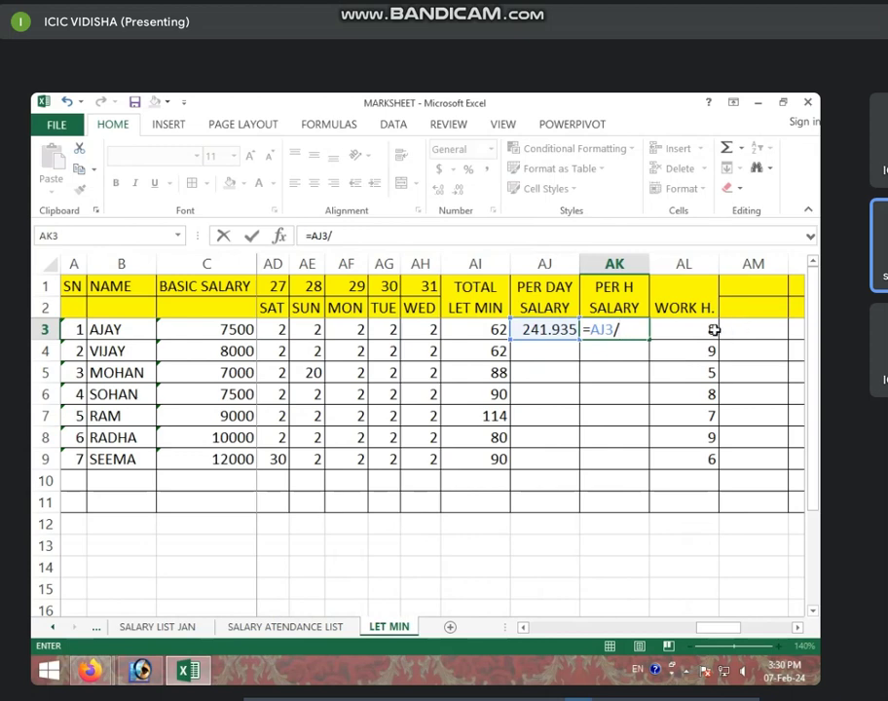
click(693, 330)
key(Return)
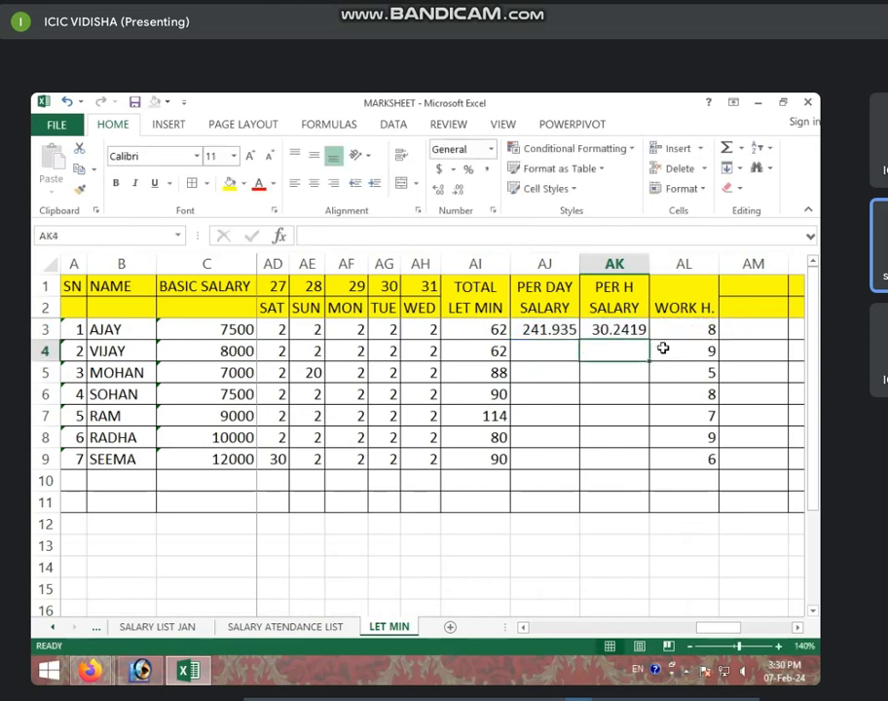
- Copy the per-hour formula down to AK9 and the per-day formula down to AJ9
click(623, 330)
click(573, 330)
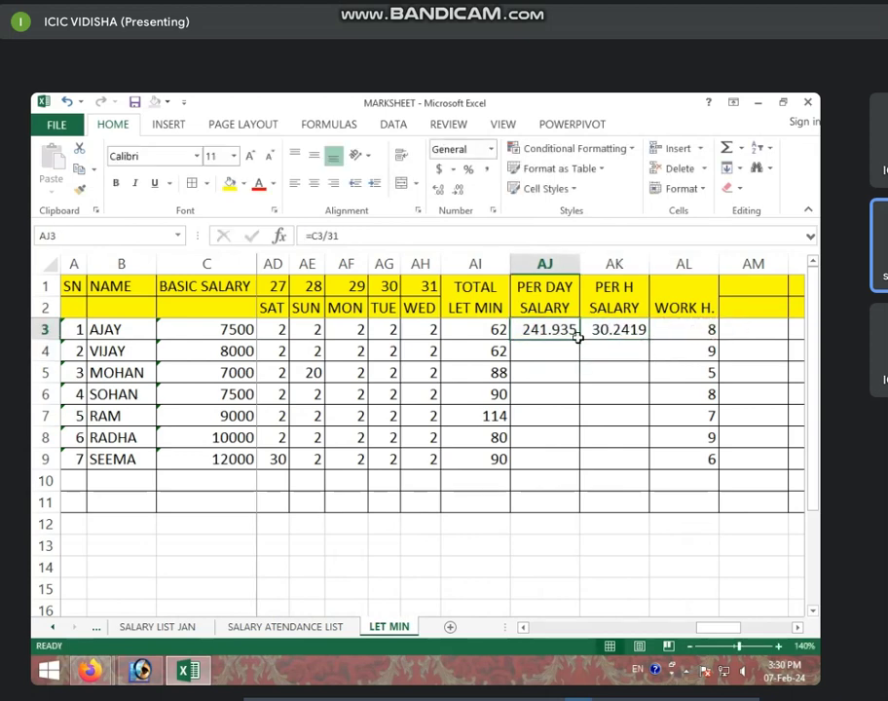
click(581, 341)
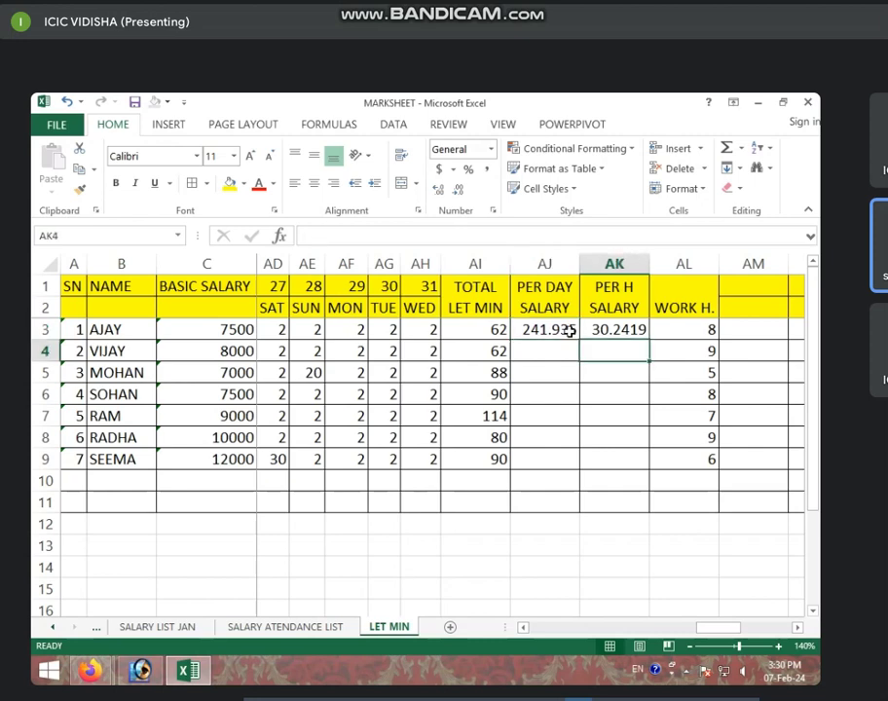
click(571, 330)
click(638, 331)
drag(648, 339, 643, 464)
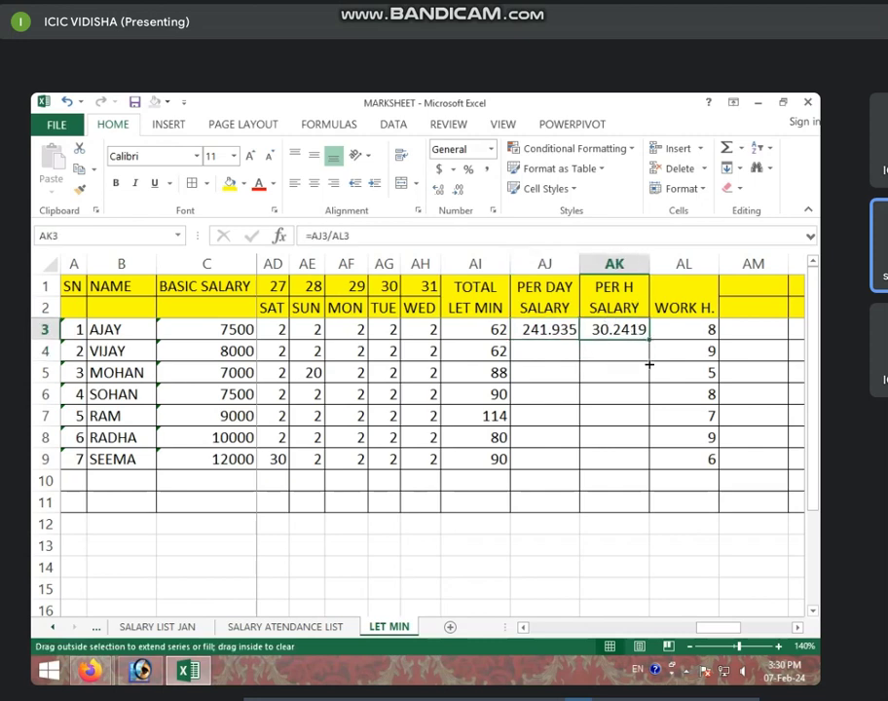
click(558, 331)
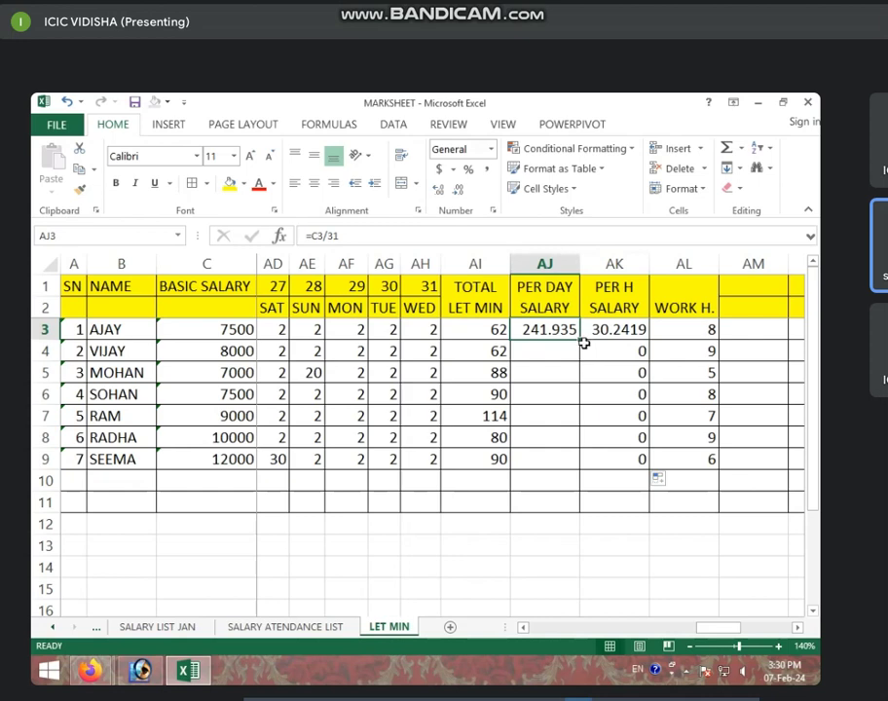
drag(581, 340, 563, 465)
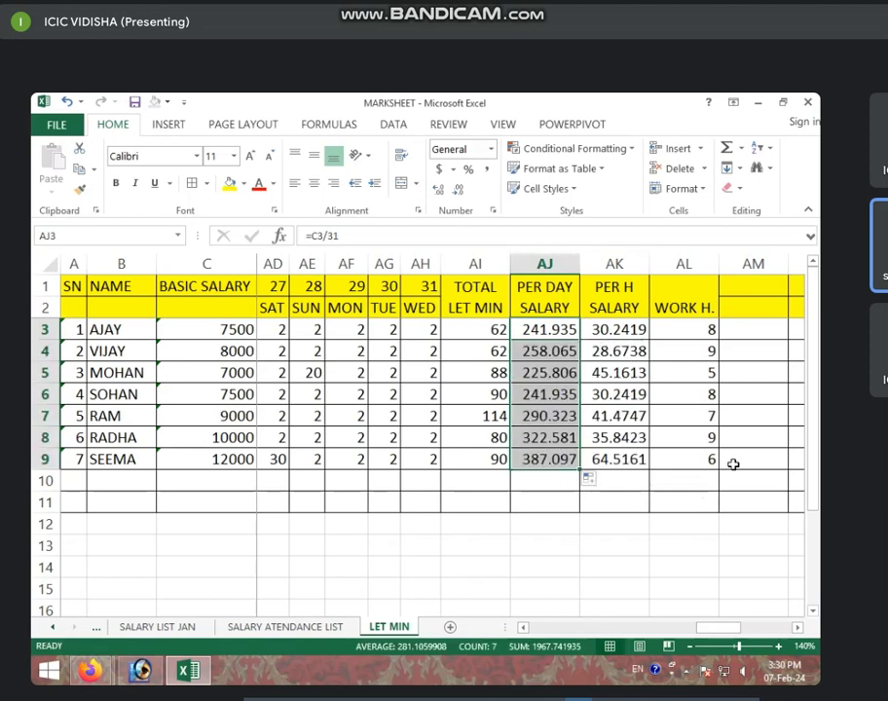
click(648, 417)
drag(762, 284, 761, 310)
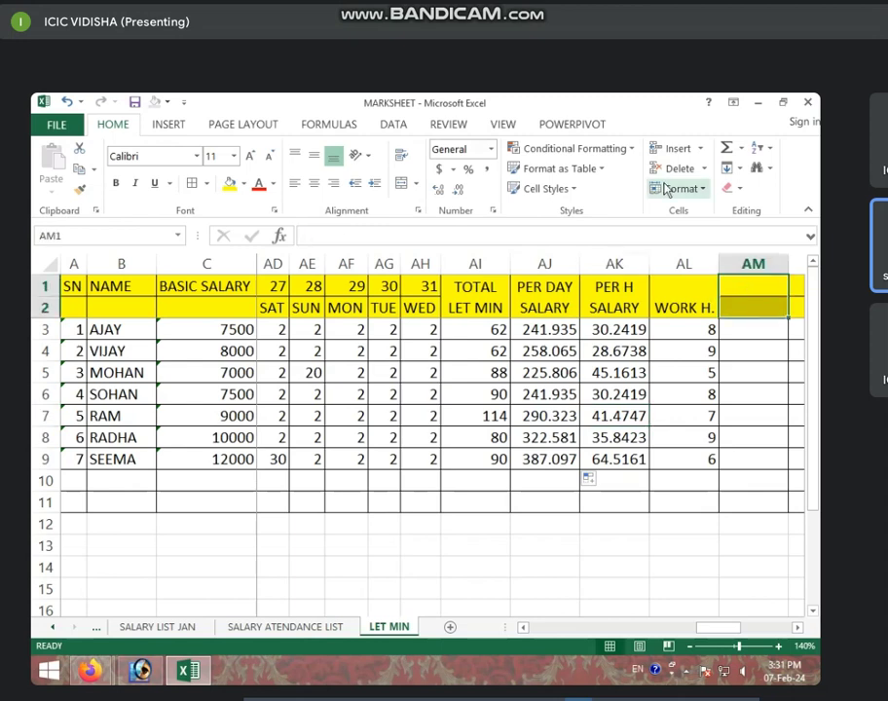
- Merge AM1:AM2 and label it PER MIN
click(400, 185)
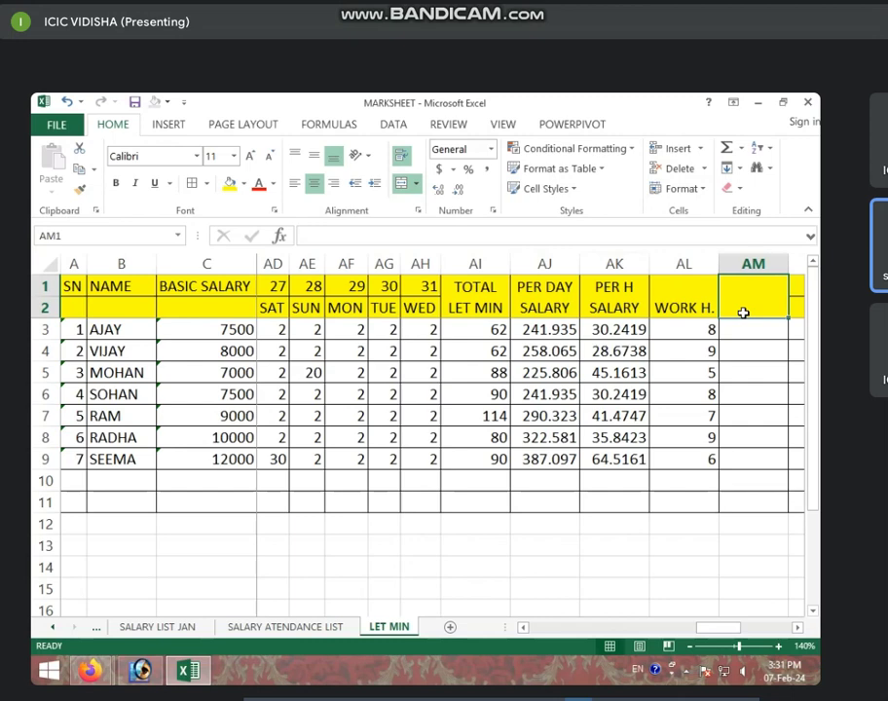
text(TO)
key(BackSpace)
key(BackSpace)
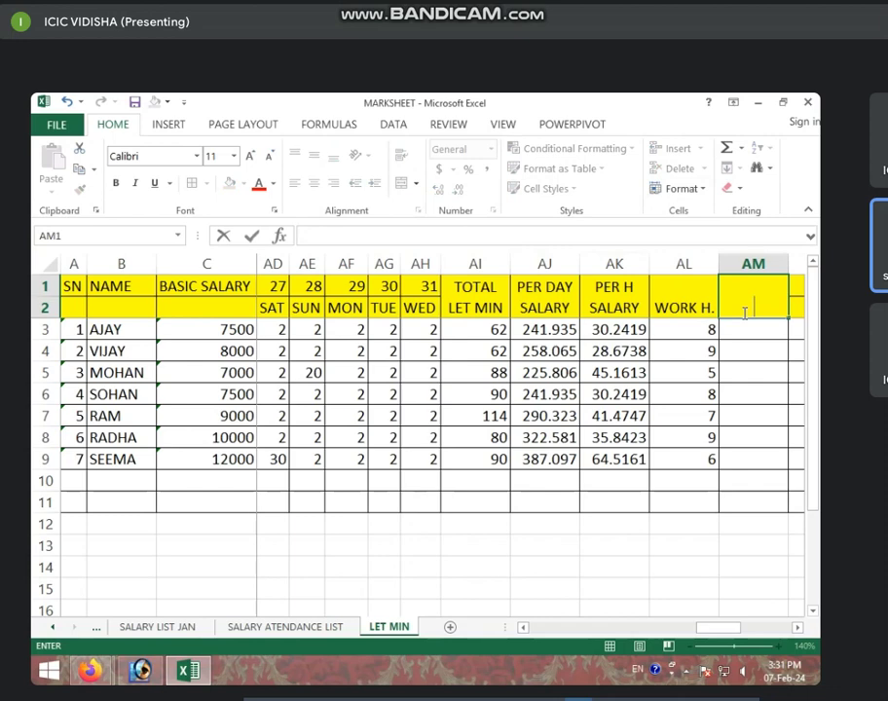
text(PER M)
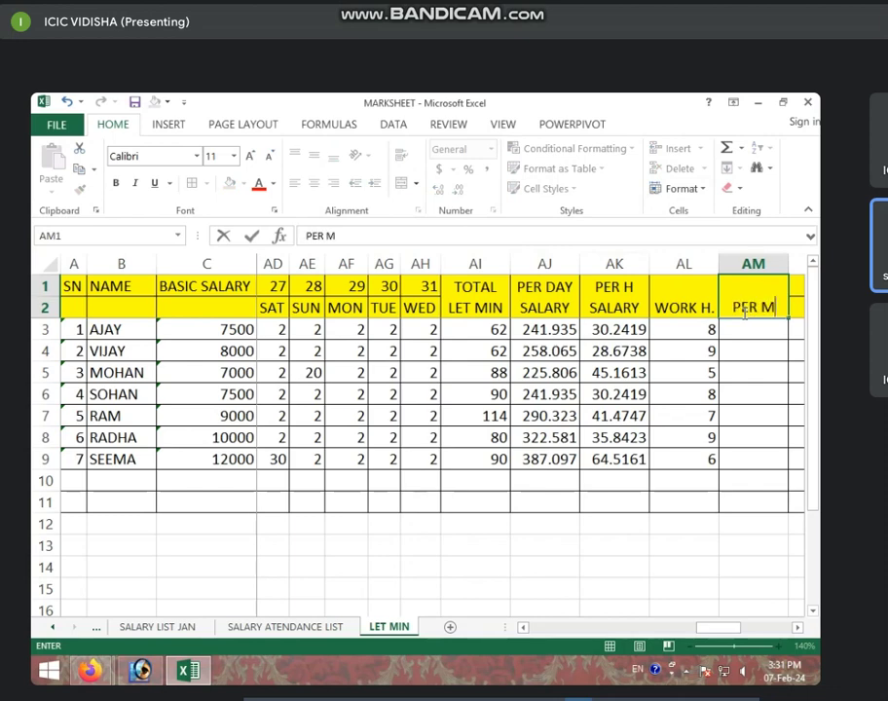
text(IN)
key(Return)
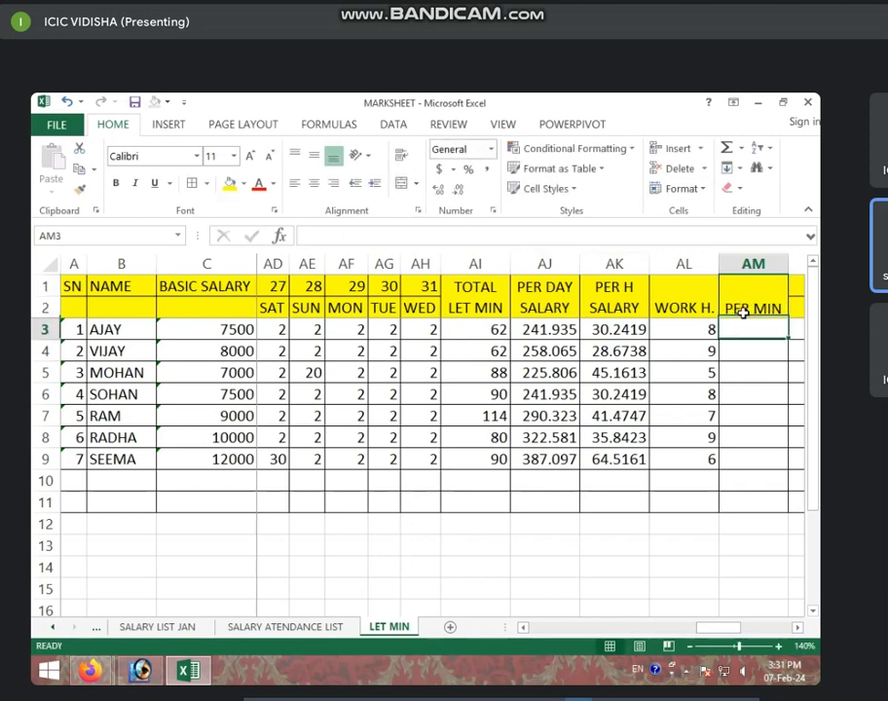
- Enter =AK3/60 in AM3 and fill it down to AM9
text(=)
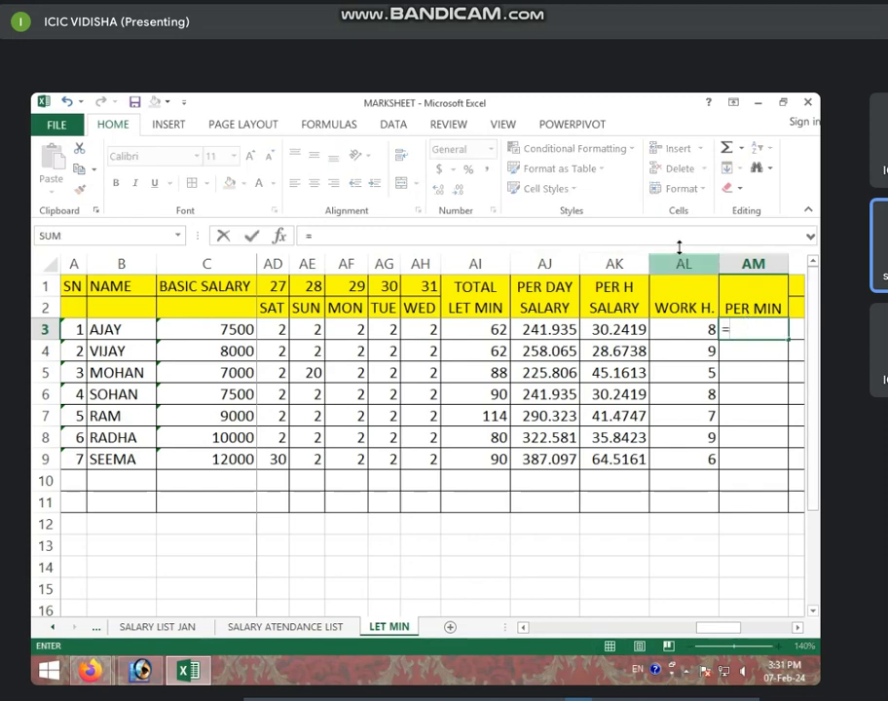
click(618, 329)
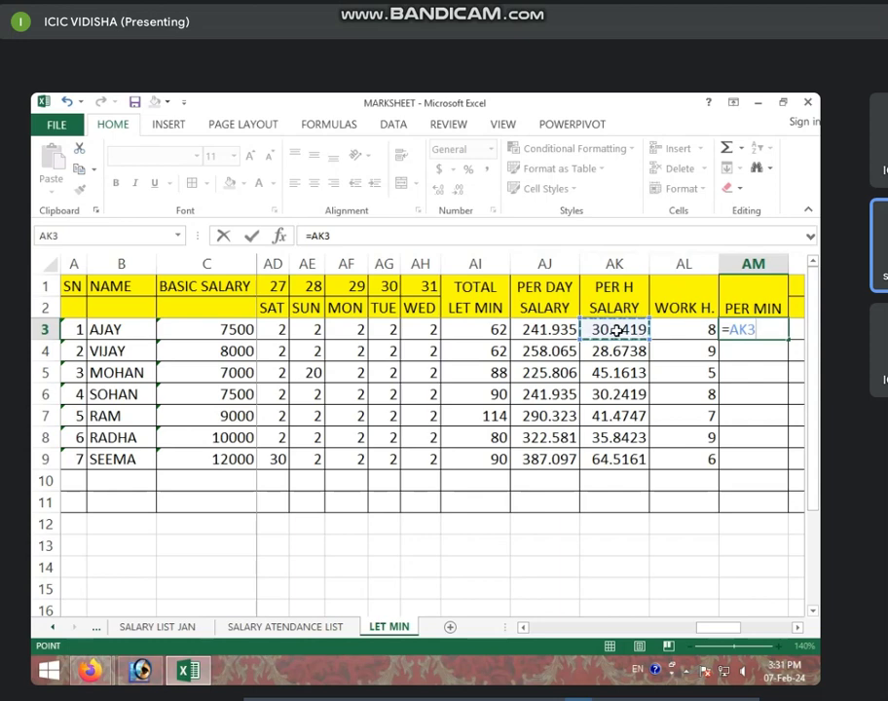
text(/60)
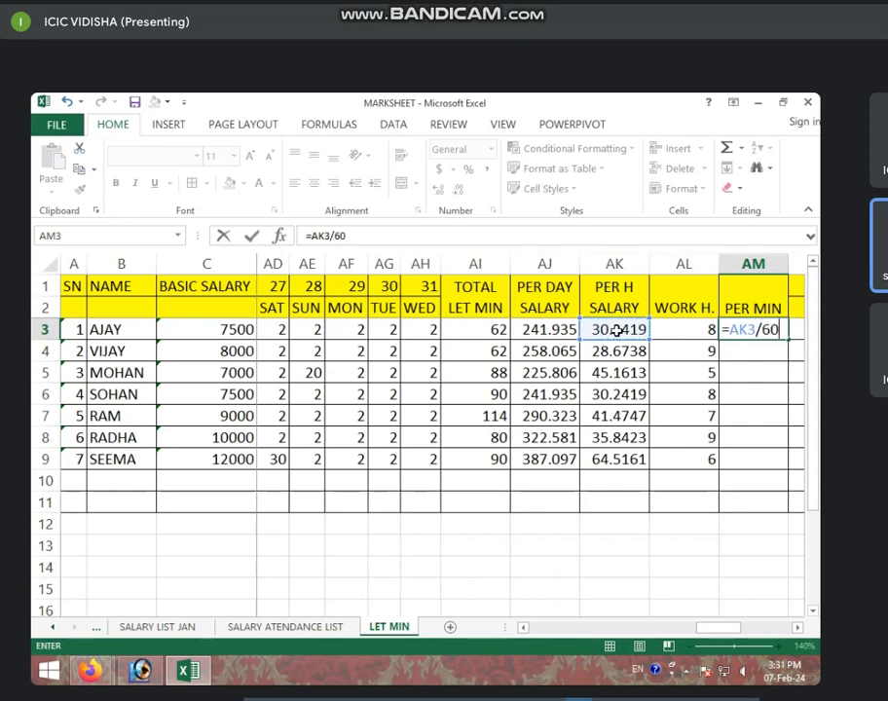
key(Return)
click(775, 334)
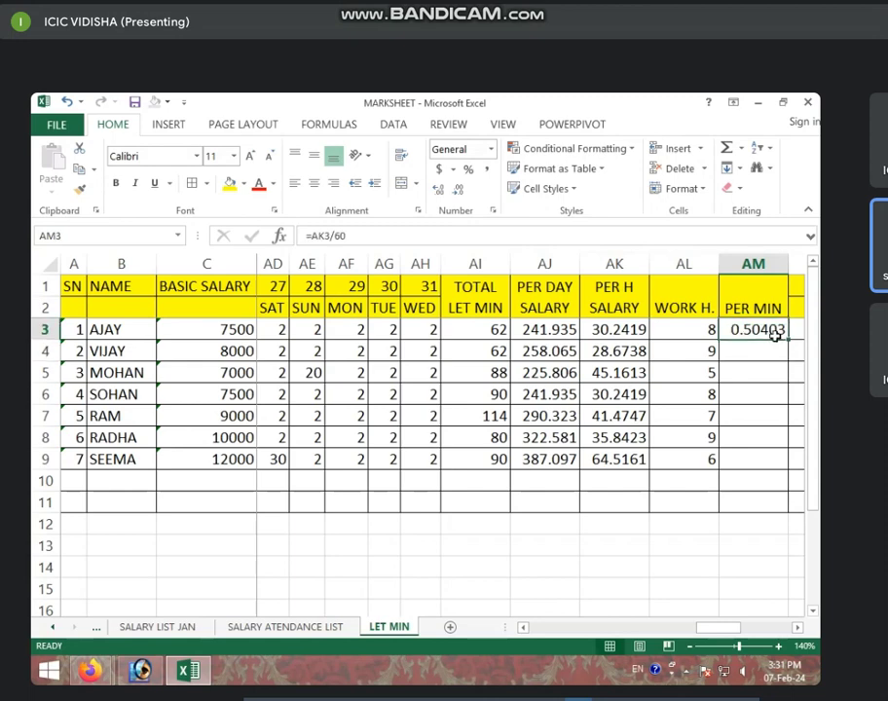
drag(790, 340, 773, 464)
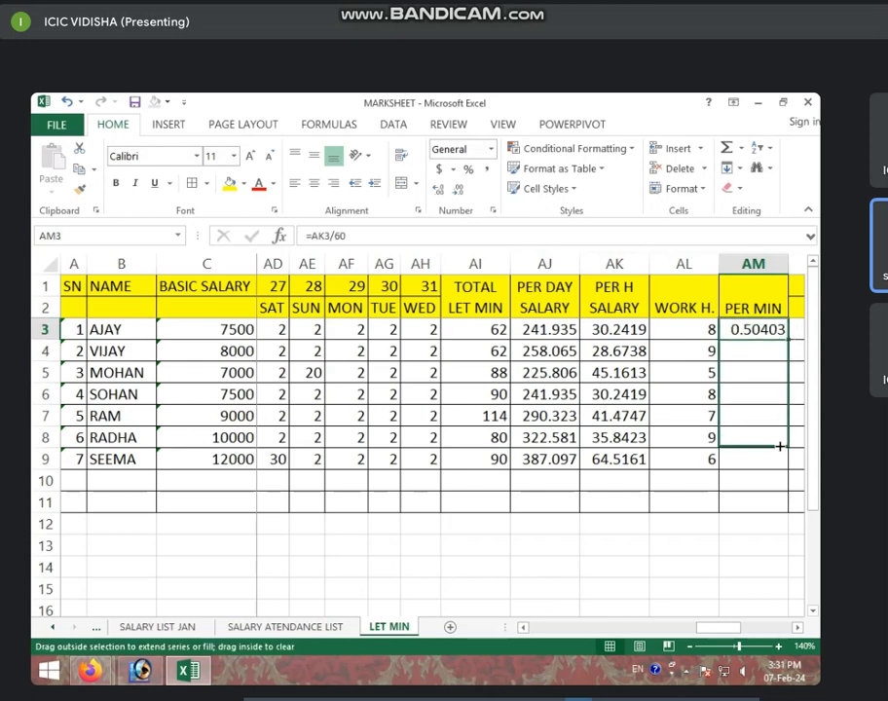
click(796, 631)
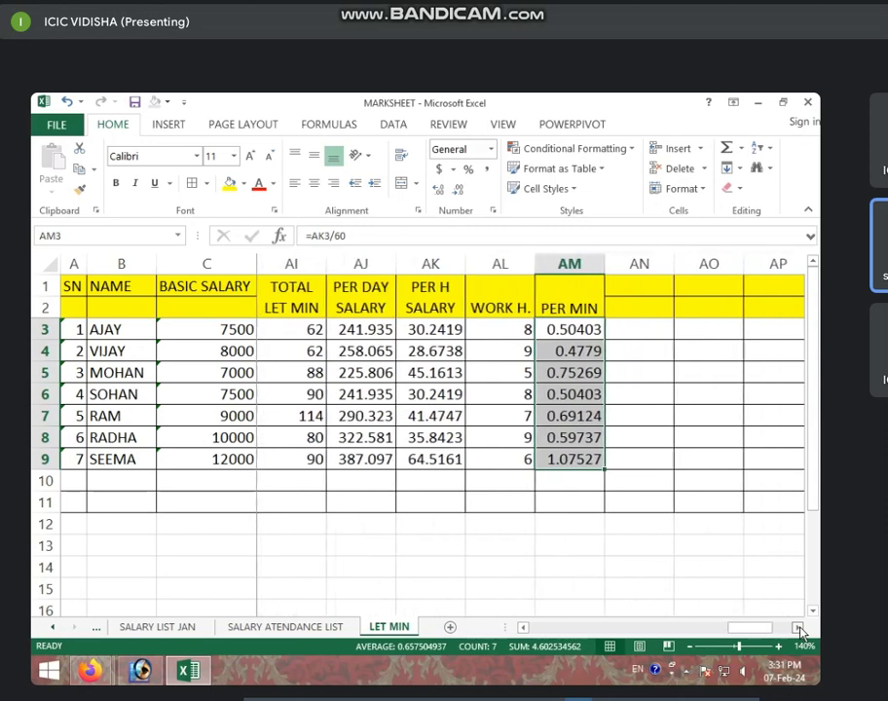
- Merge AN1:AN2 and enter the heading TOTAL LET MIN SALARY
click(324, 332)
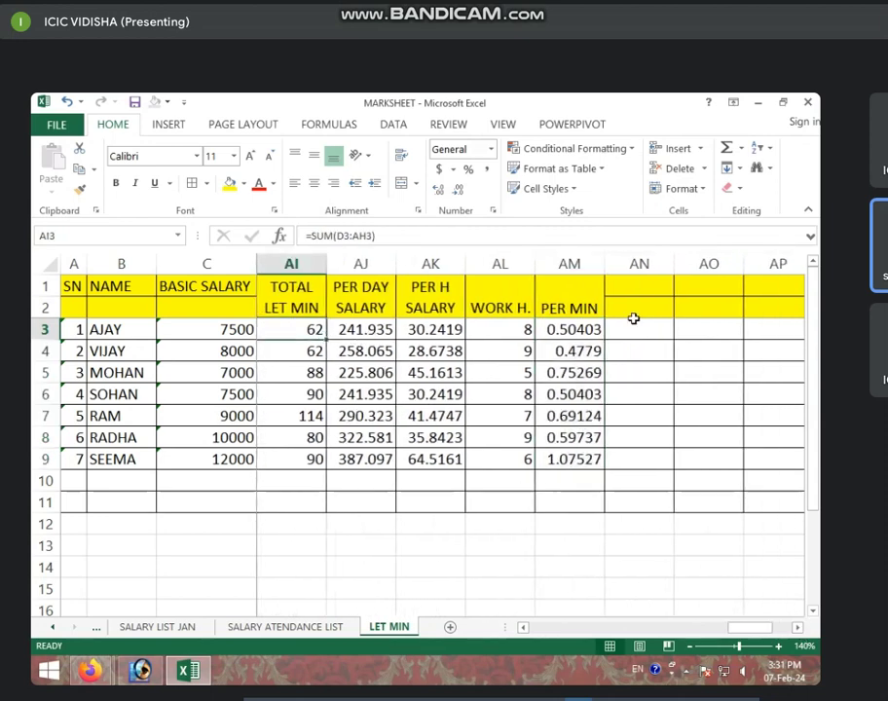
drag(638, 287, 641, 310)
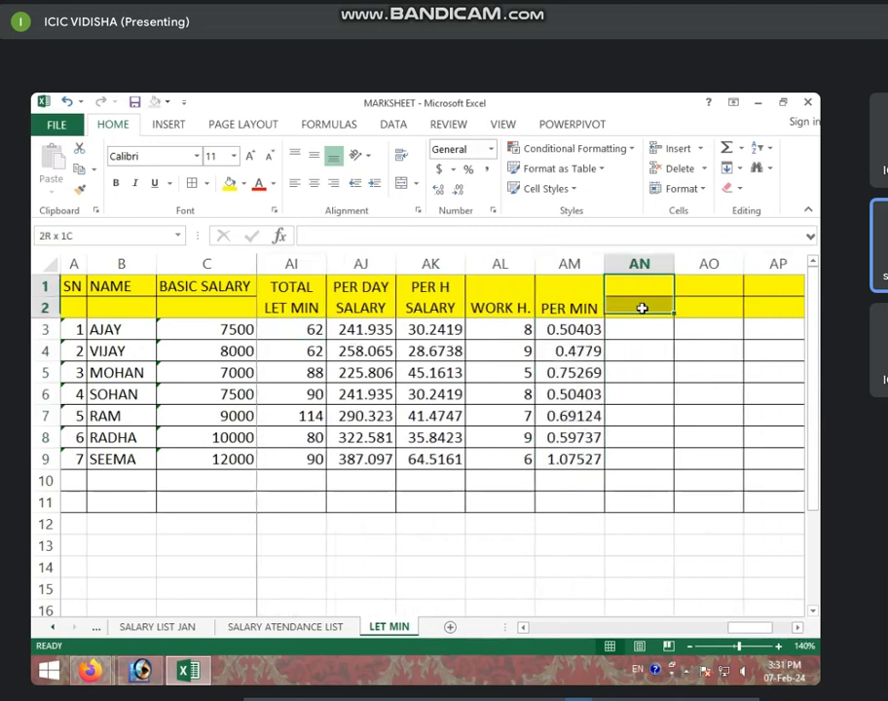
click(400, 183)
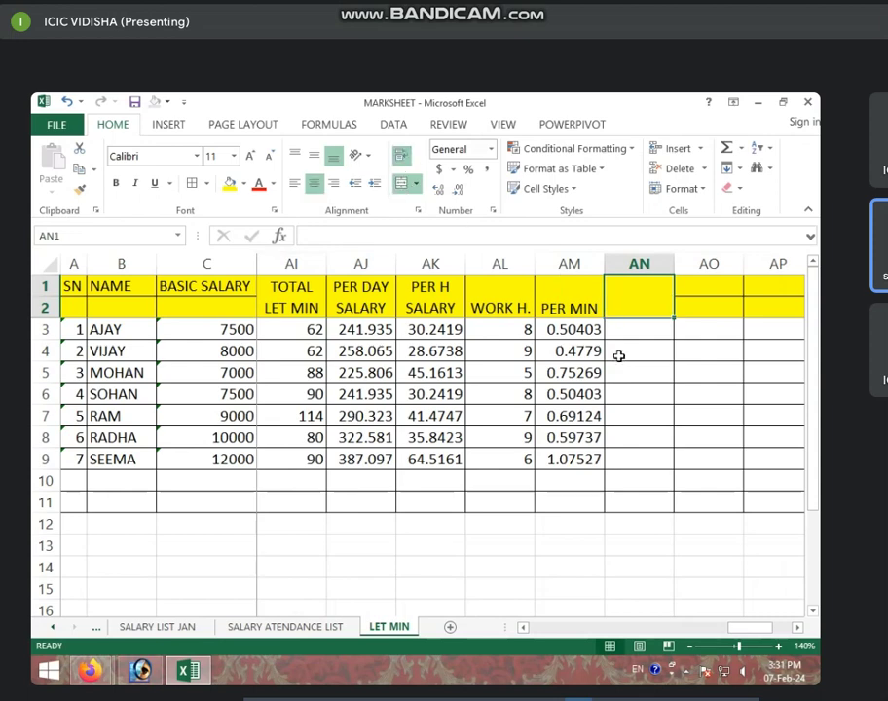
text(TOTAL)
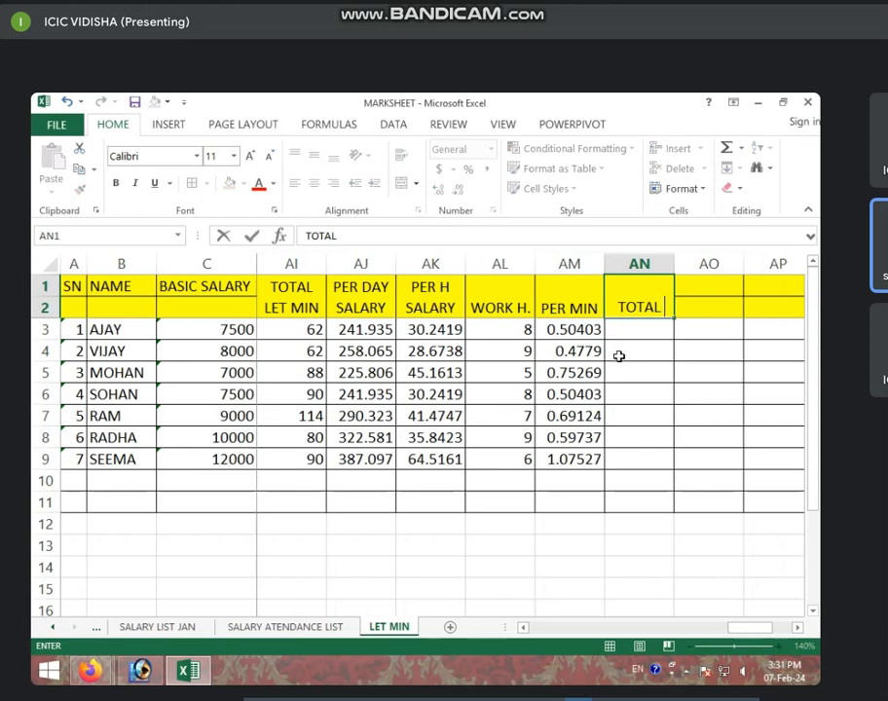
text( LET MI)
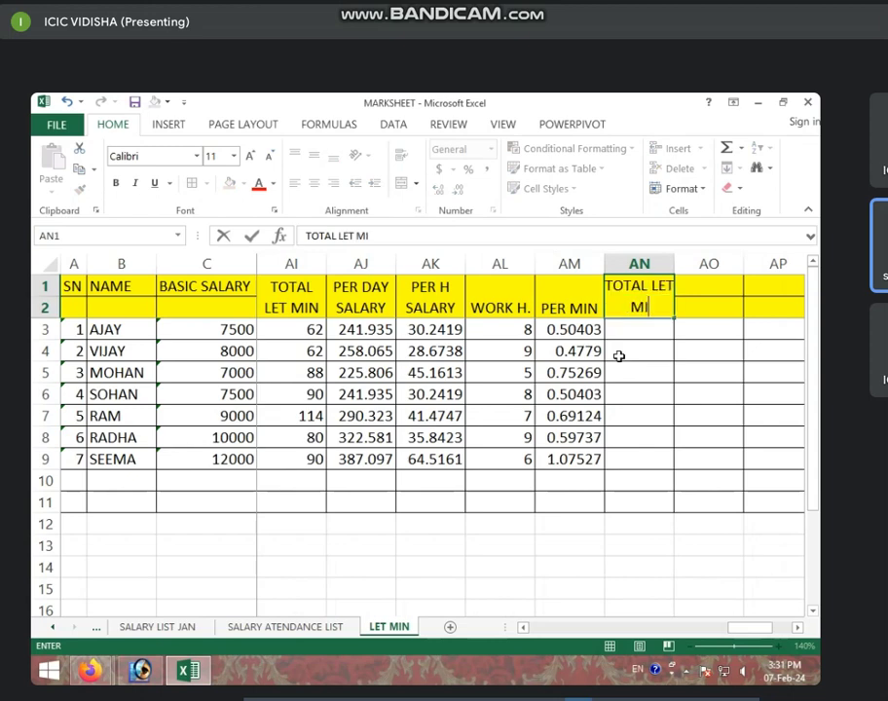
text(ND)
key(BackSpace)
text(S)
text(ALARY)
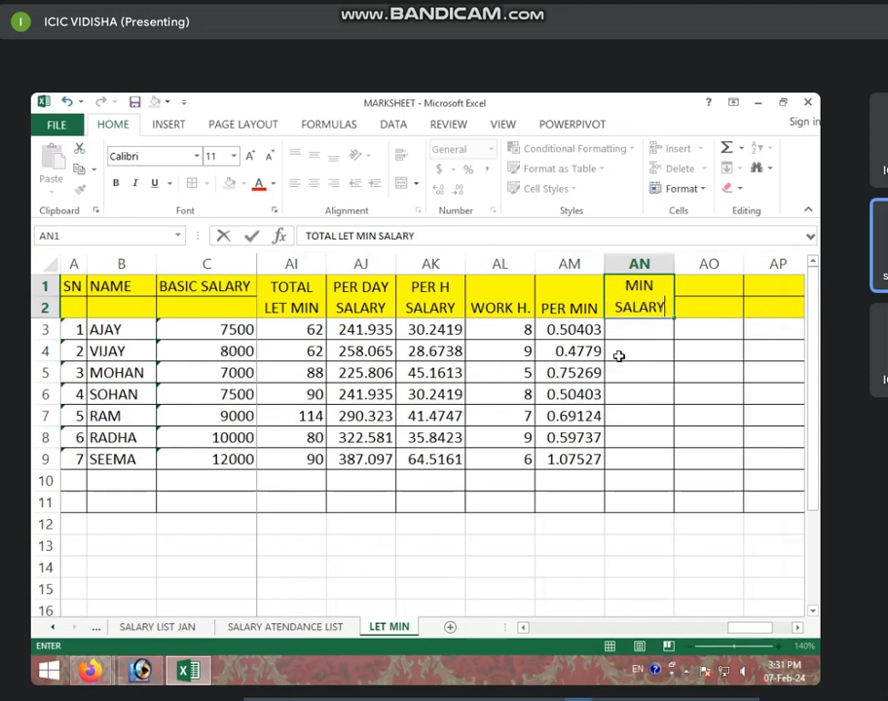
key(Return)
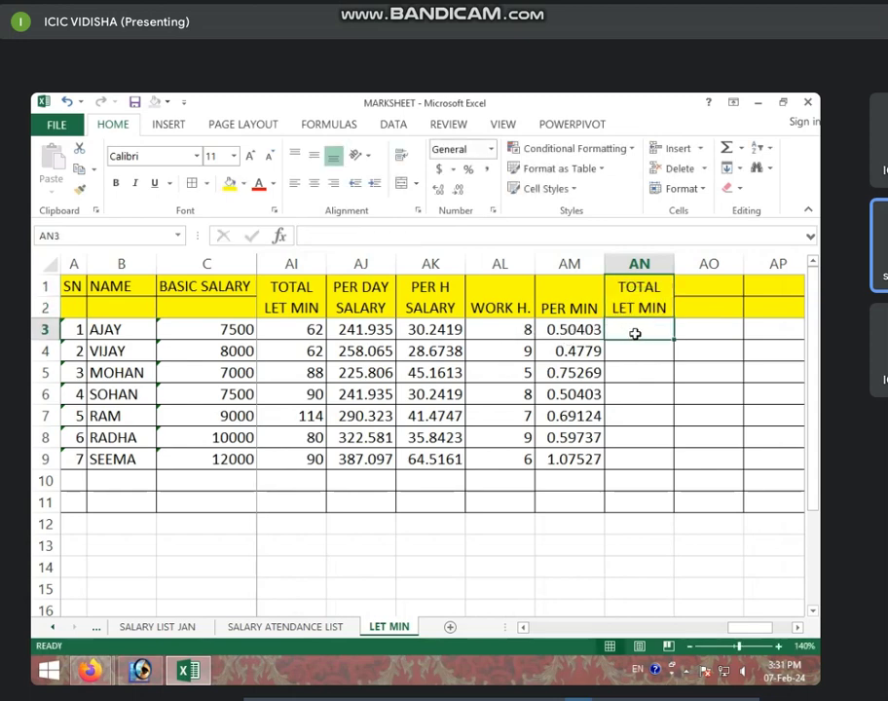
text(=)
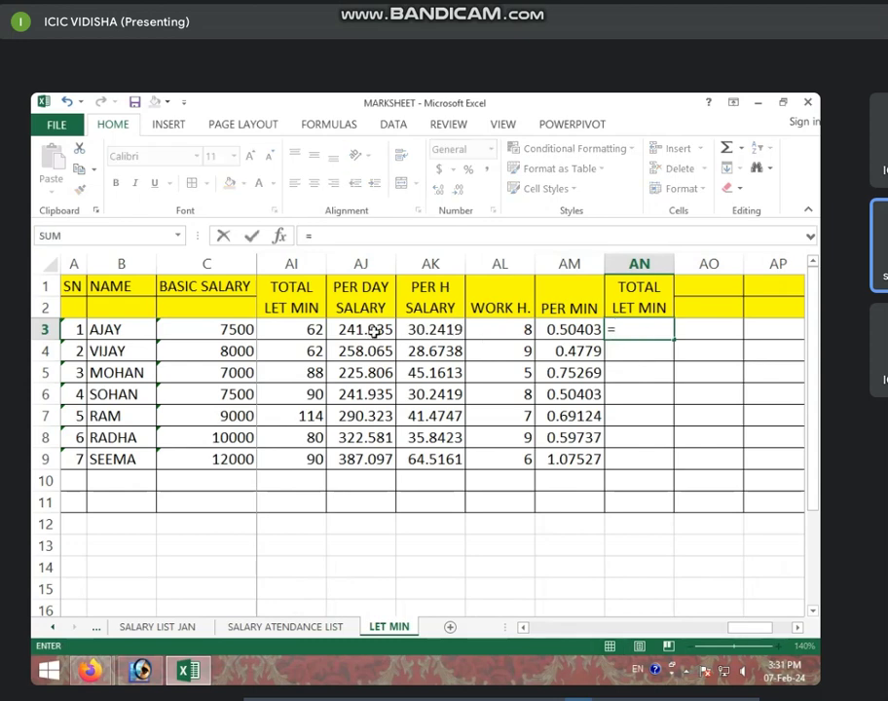
- Enter =AI3*AM3 in AN3 to multiply total leave minutes by the per-minute salary
click(293, 332)
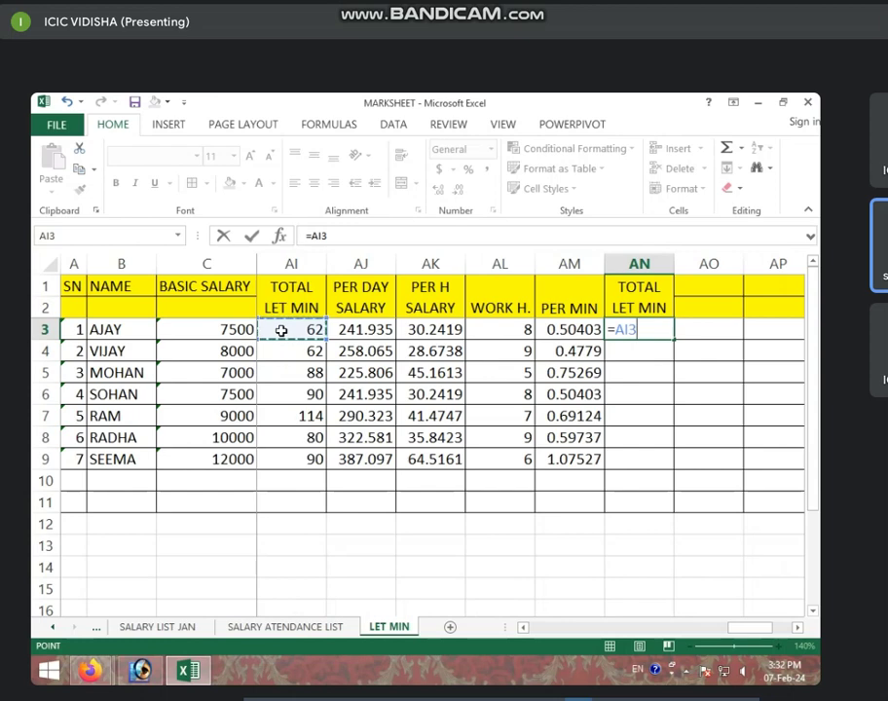
text(*)
click(572, 332)
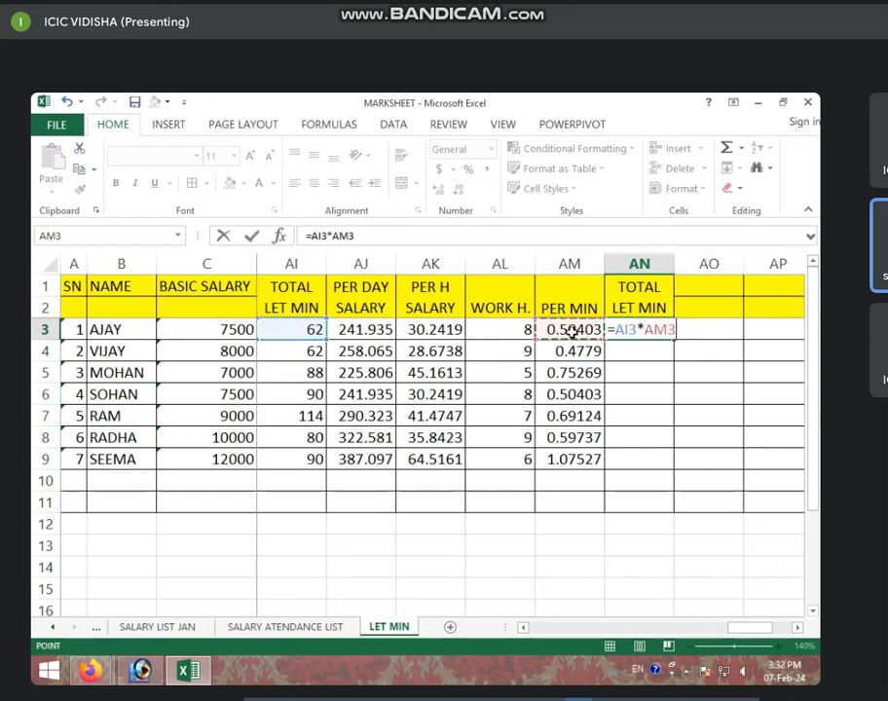
key(Return)
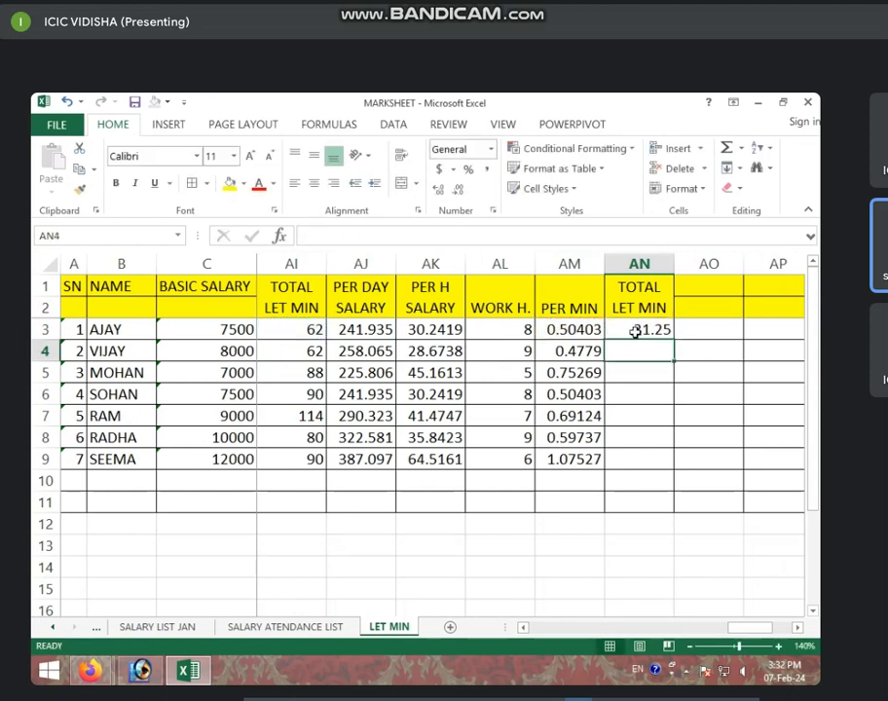
- Copy the deduction formula down to AN9 and check the results against the leave-minute totals
click(635, 332)
click(293, 334)
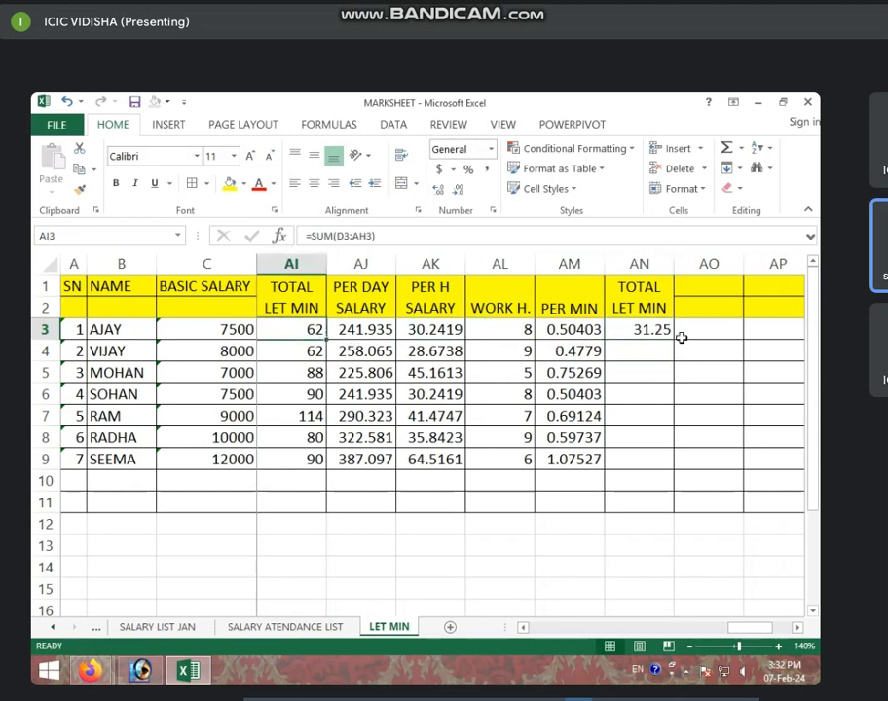
click(655, 331)
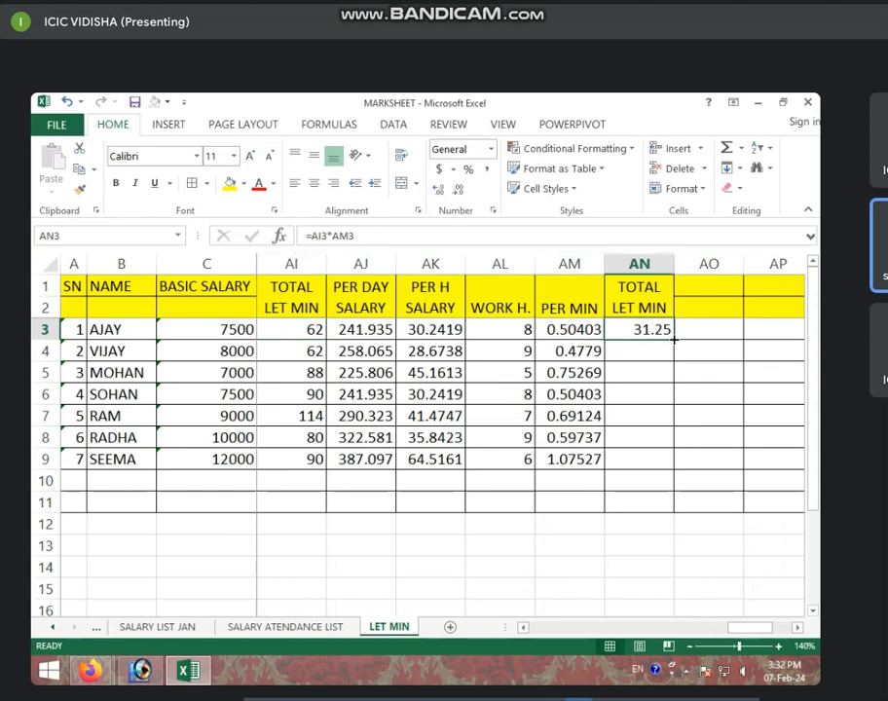
drag(673, 339, 671, 466)
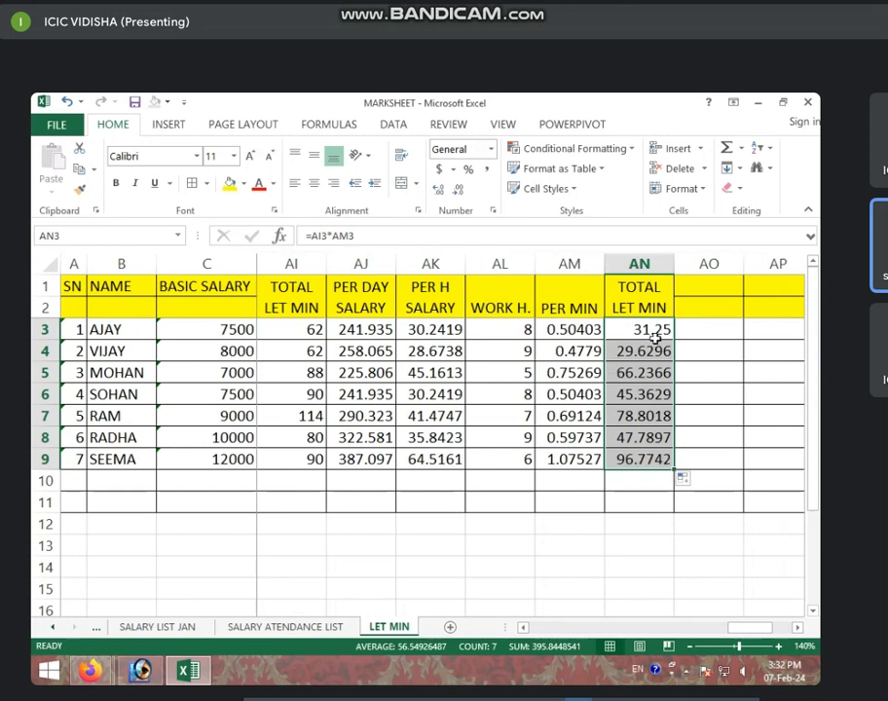
click(308, 410)
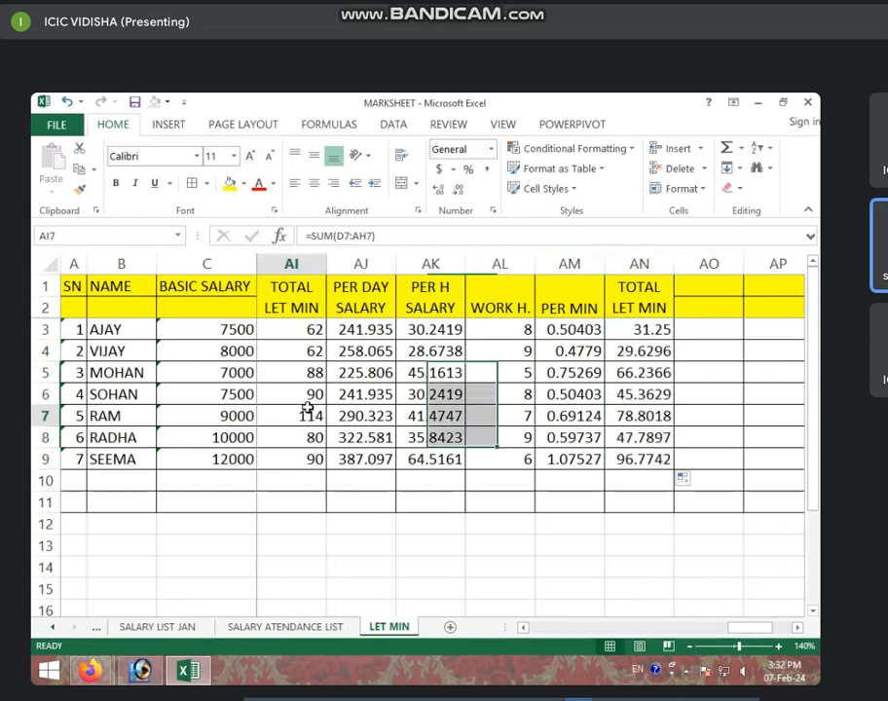
click(296, 395)
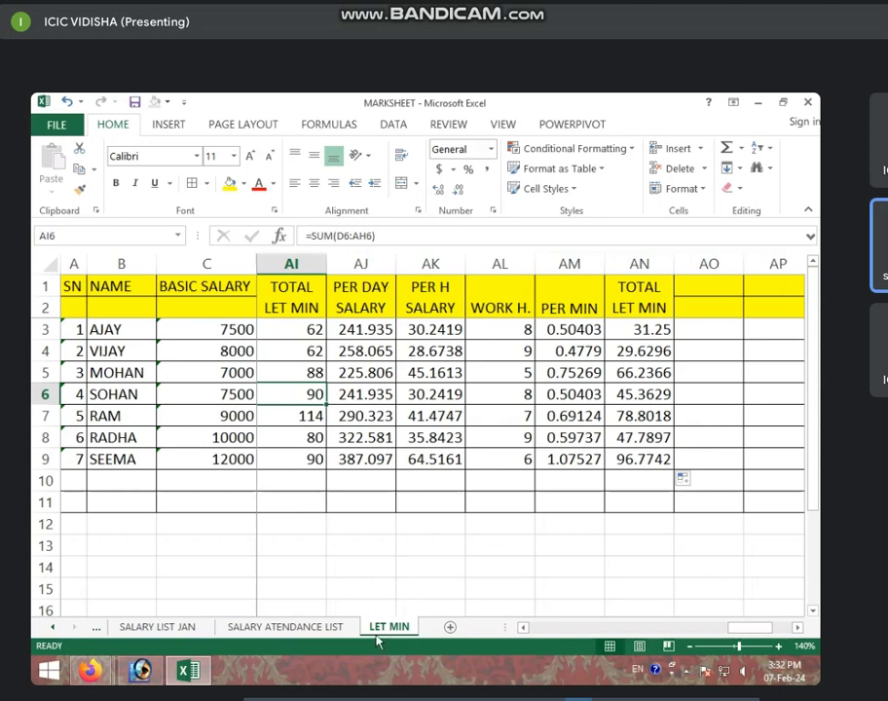
drag(618, 334, 647, 462)
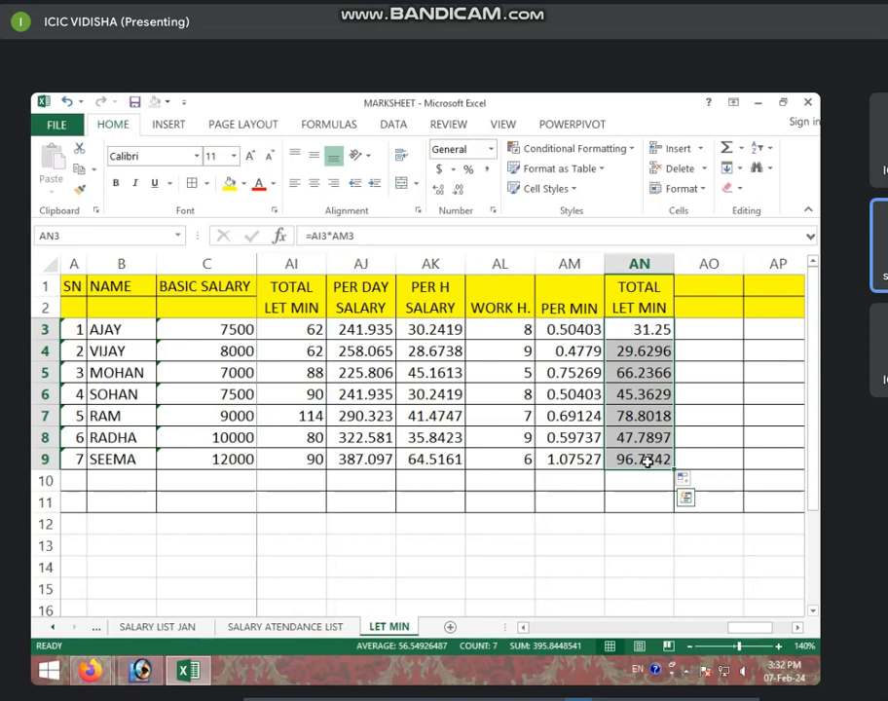
click(319, 631)
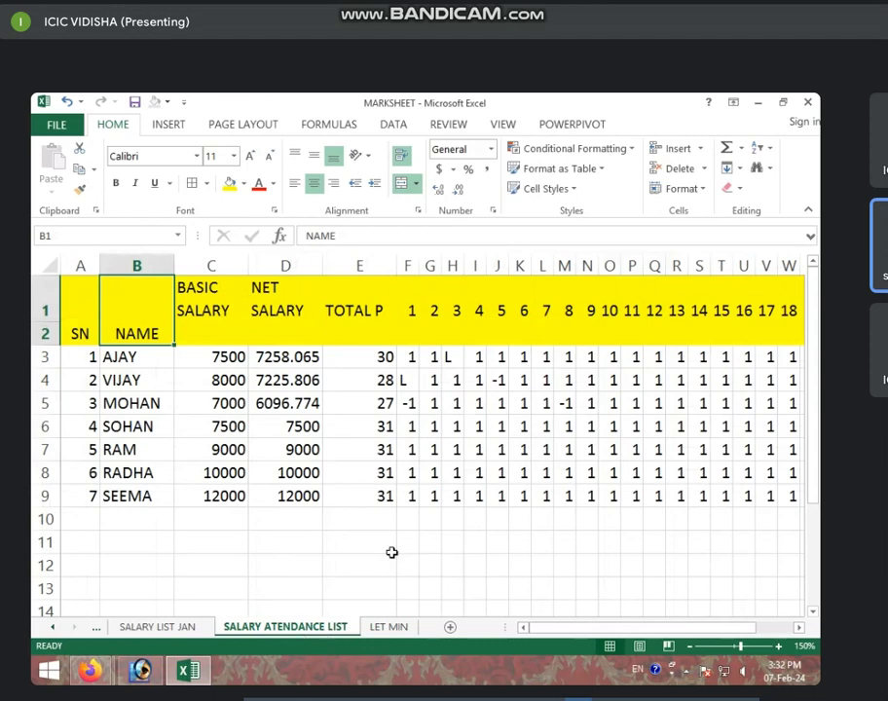
click(293, 419)
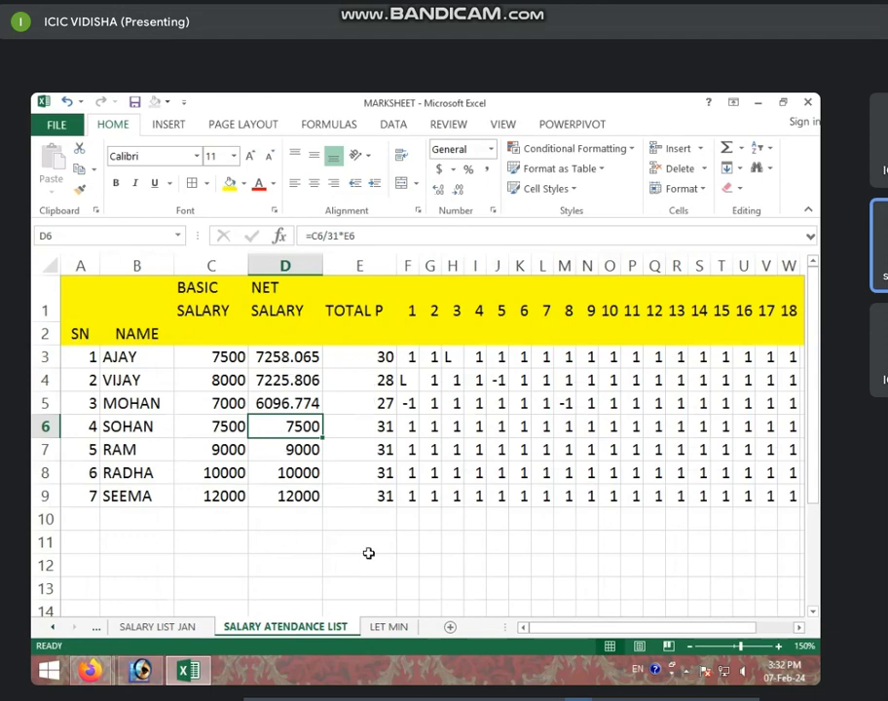
click(382, 628)
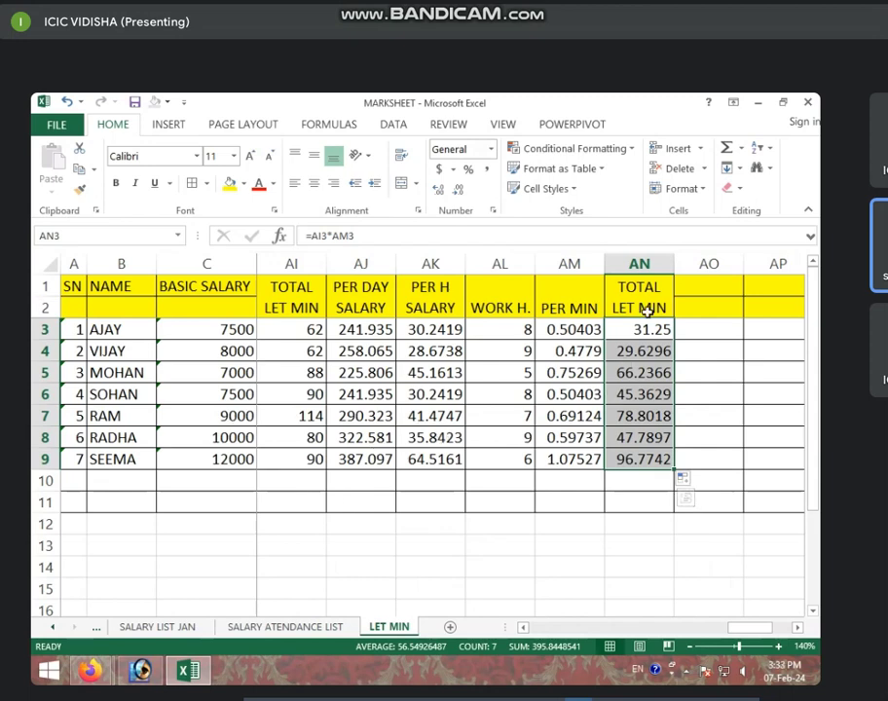
key(Down)
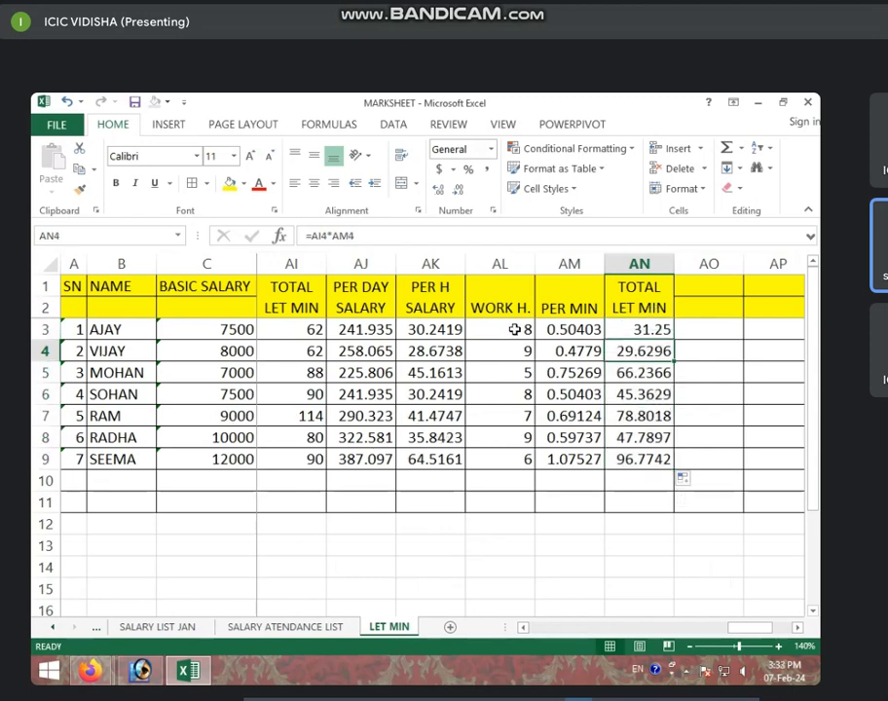
click(285, 626)
click(259, 361)
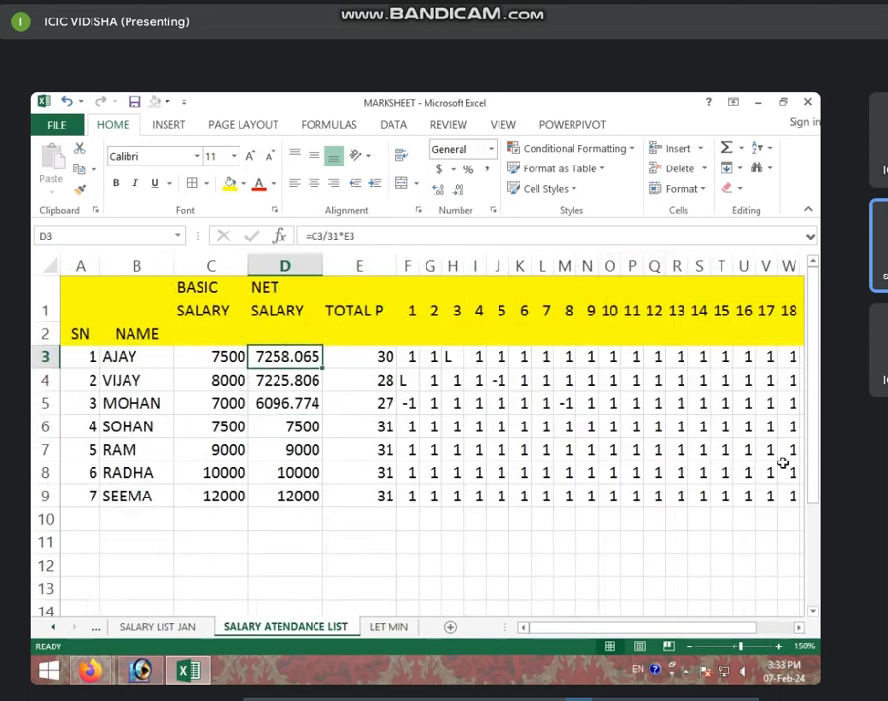
click(631, 495)
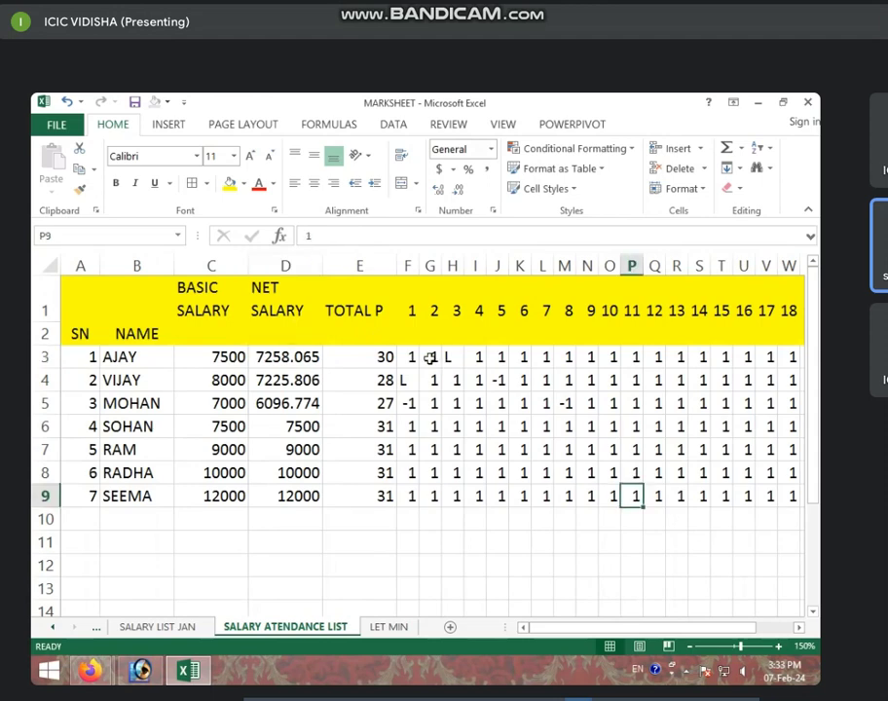
drag(407, 356, 425, 473)
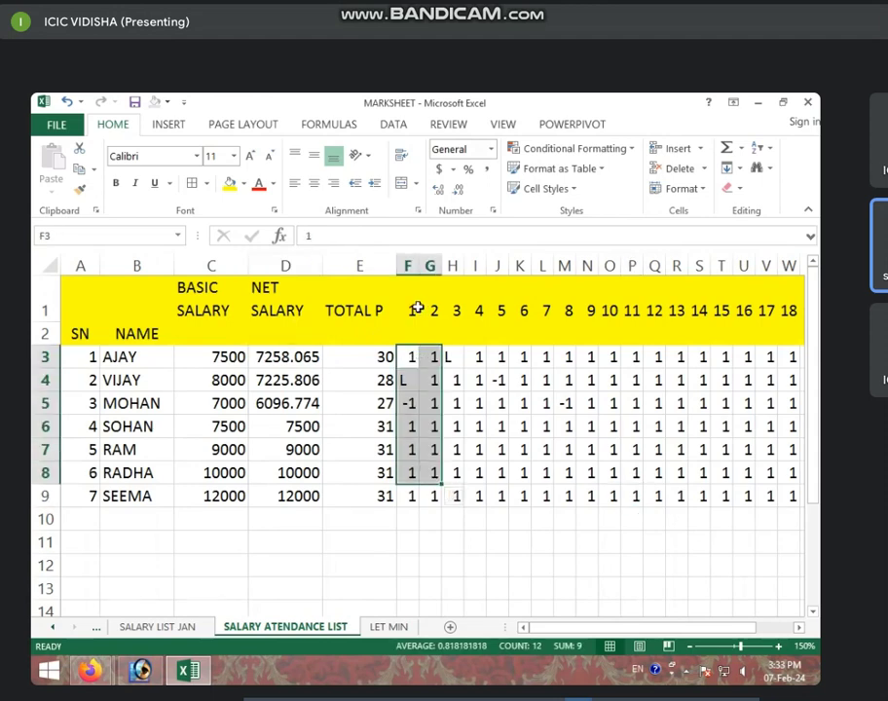
drag(412, 310, 789, 309)
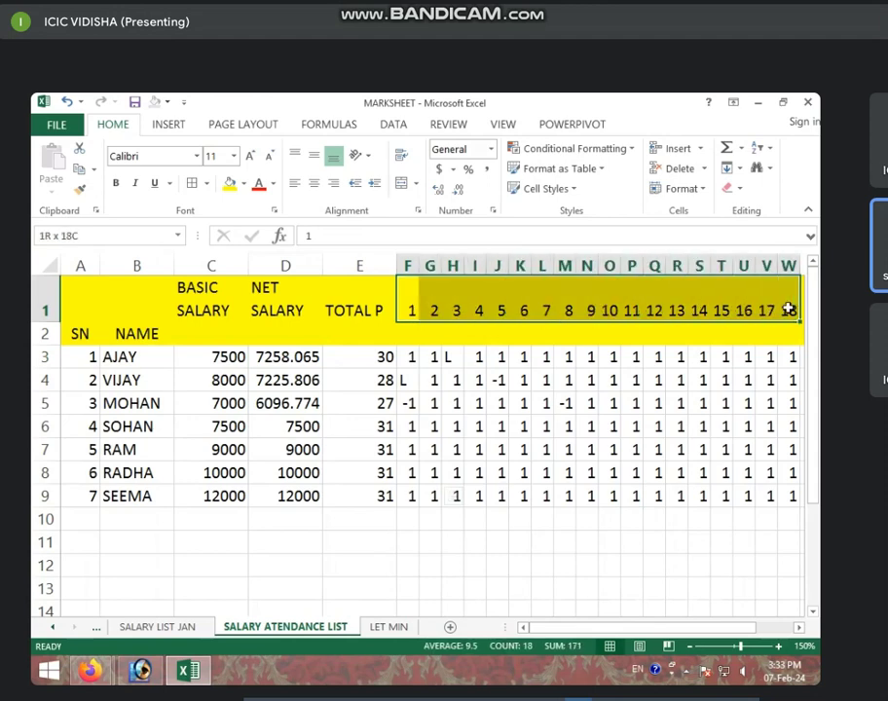
click(715, 427)
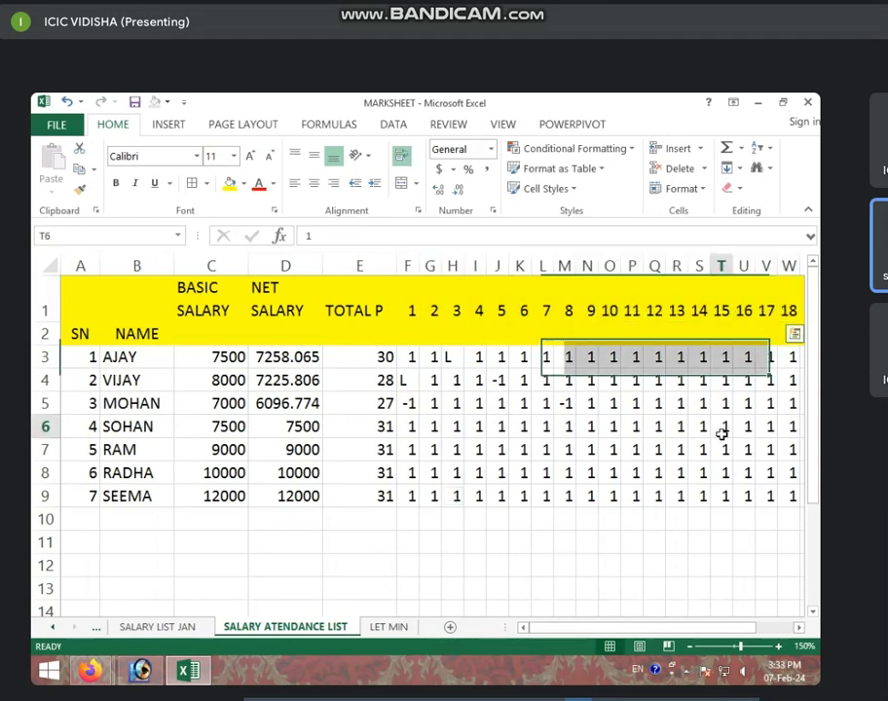
click(410, 352)
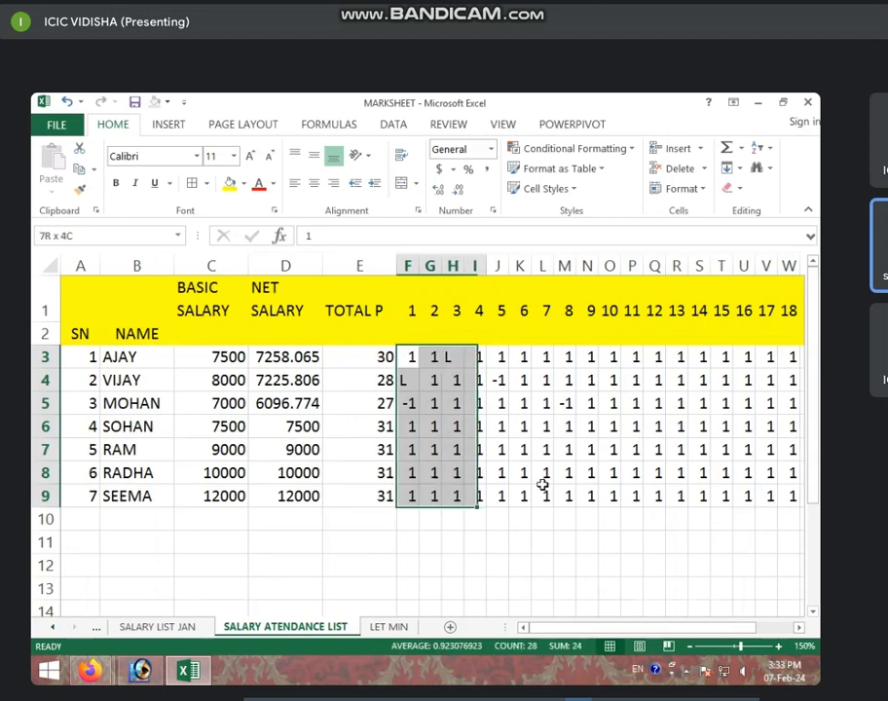
drag(410, 358, 654, 473)
click(406, 356)
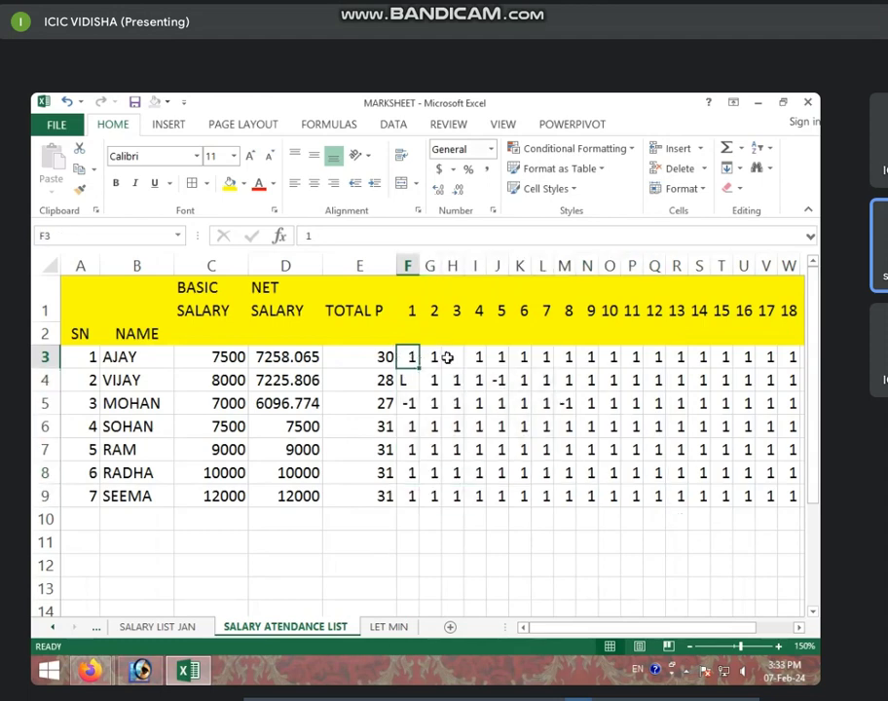
click(448, 358)
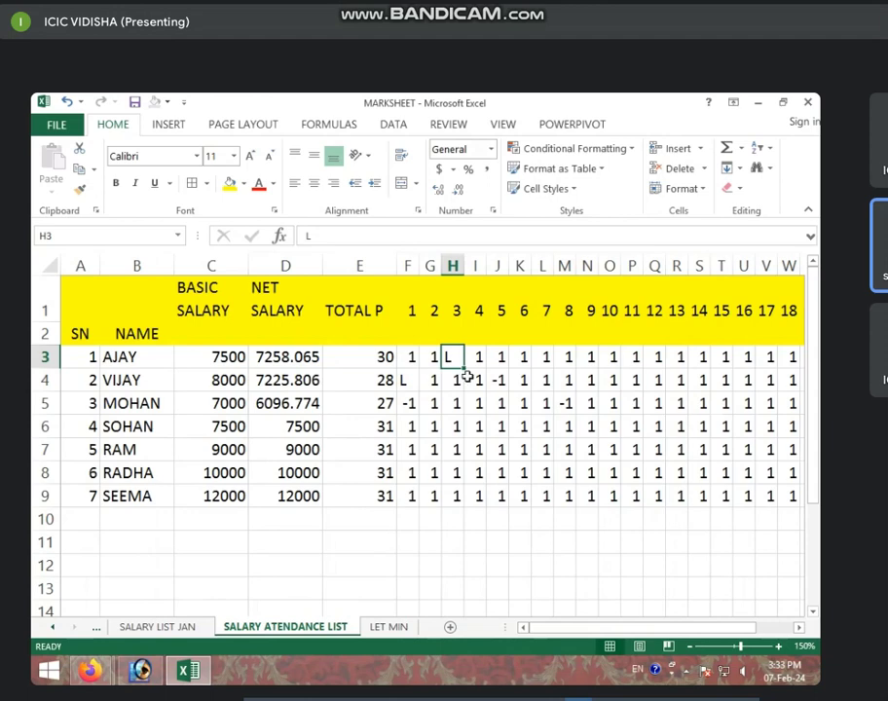
click(432, 386)
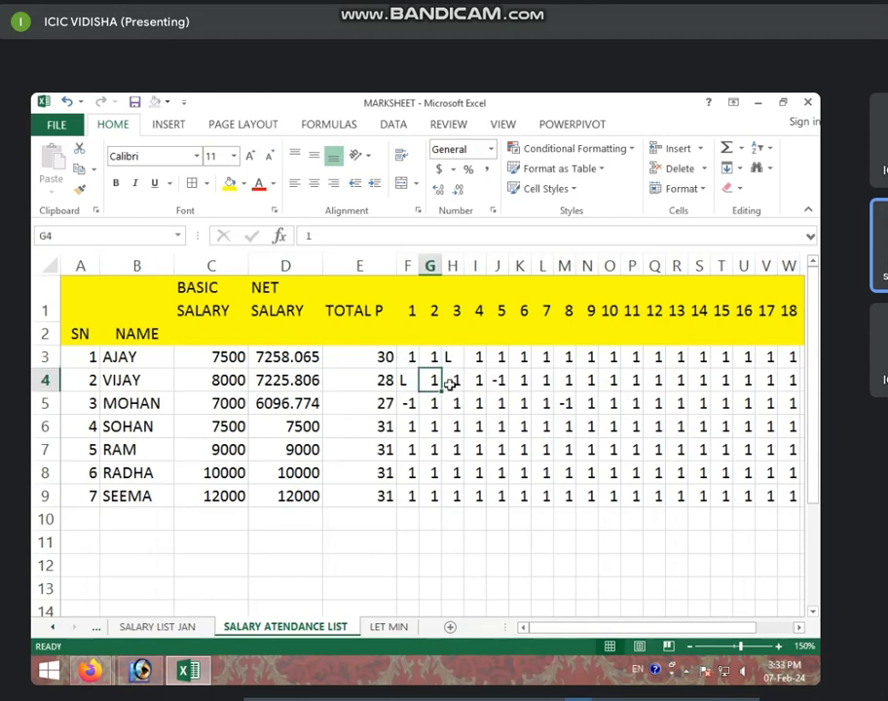
click(451, 359)
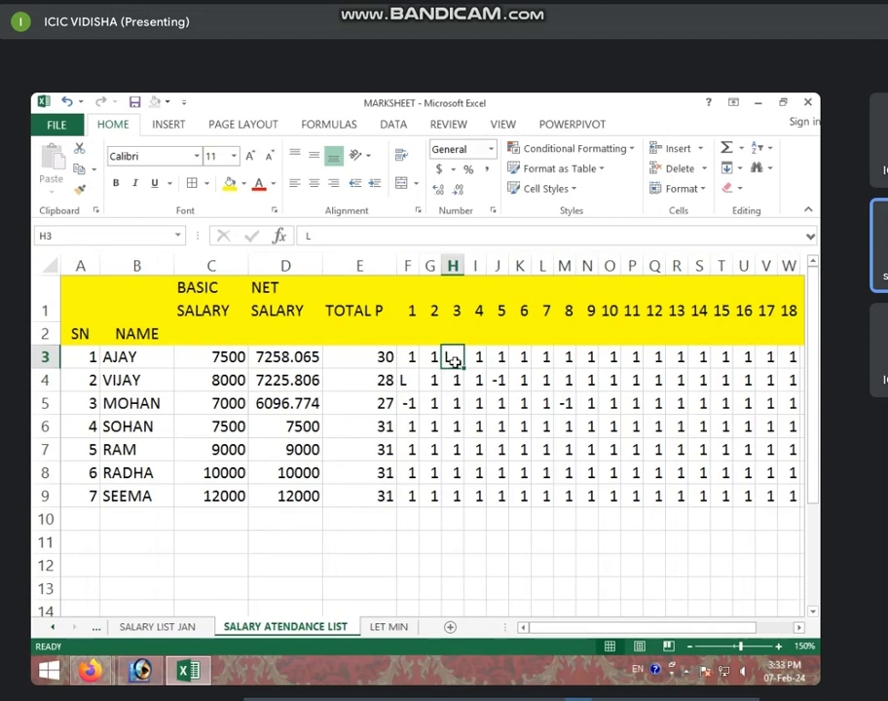
click(470, 400)
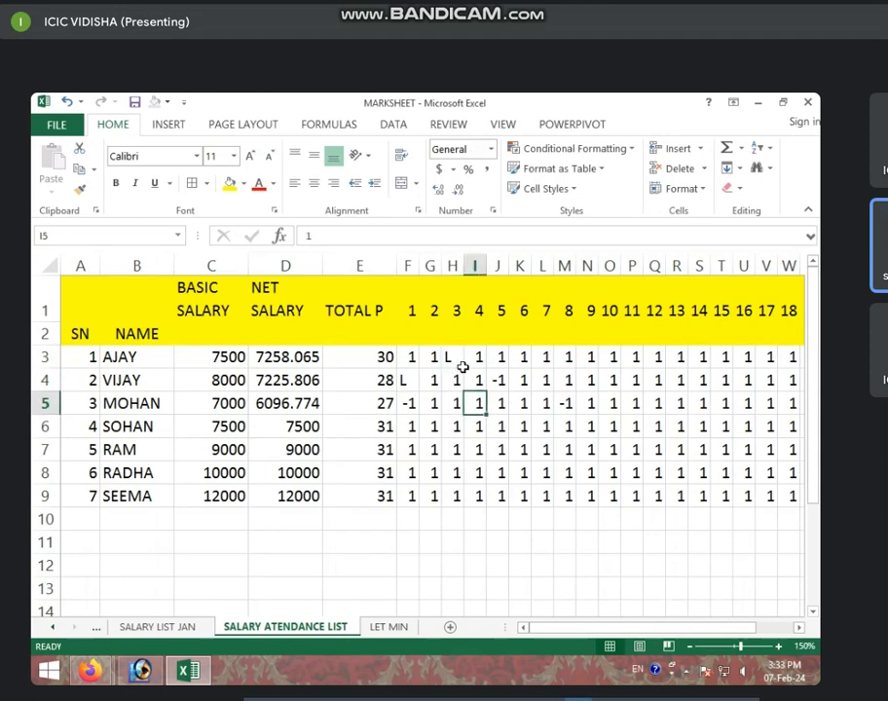
click(460, 361)
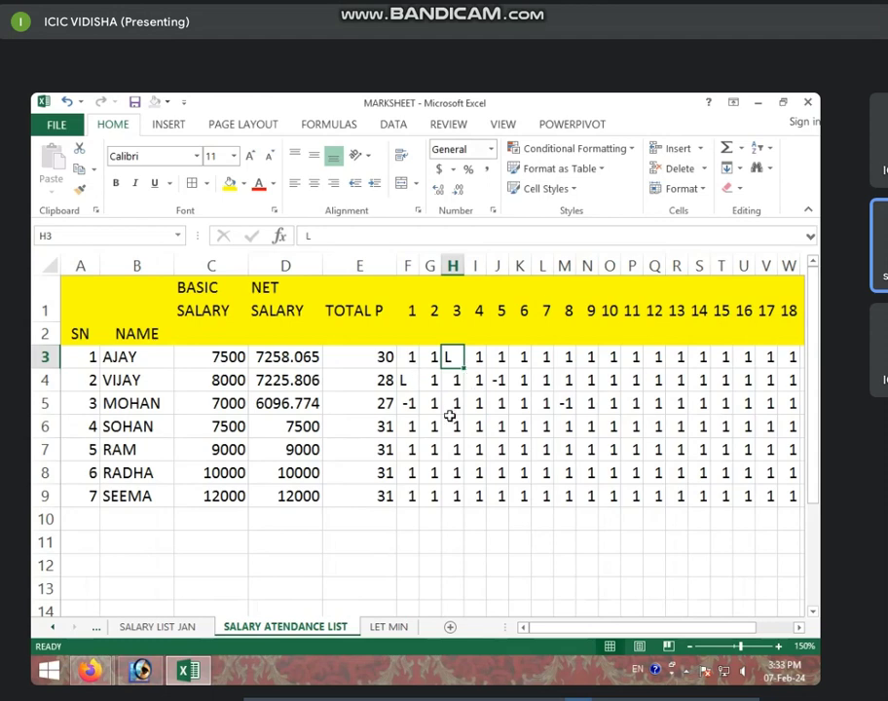
click(454, 426)
click(479, 383)
click(498, 381)
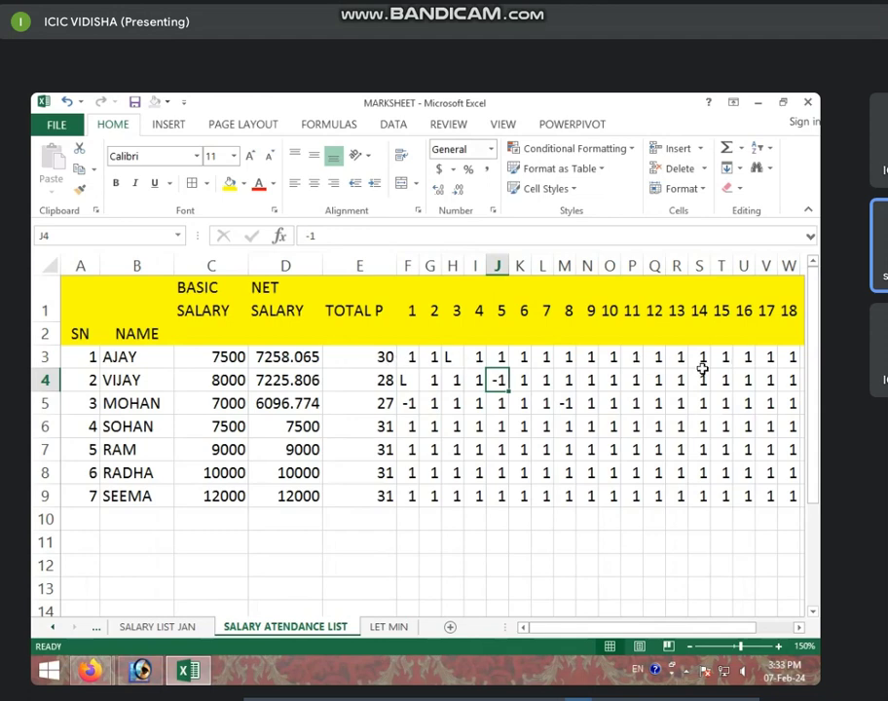
click(389, 359)
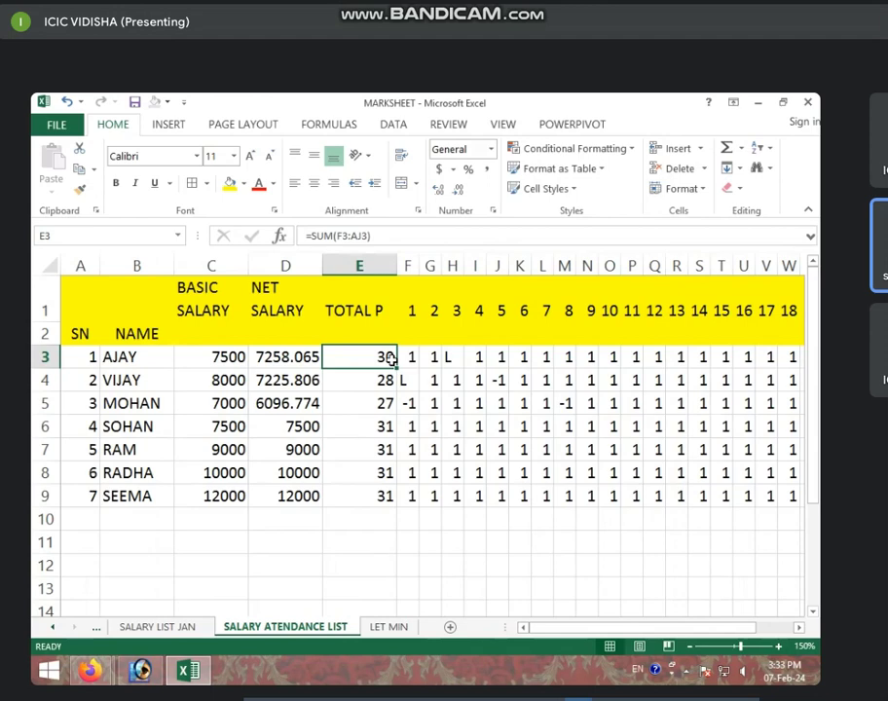
- Check AJAY's net salary and RAM's day-4 attendance, then review RADHA's LET MIN deductions in AJ–AN
click(293, 358)
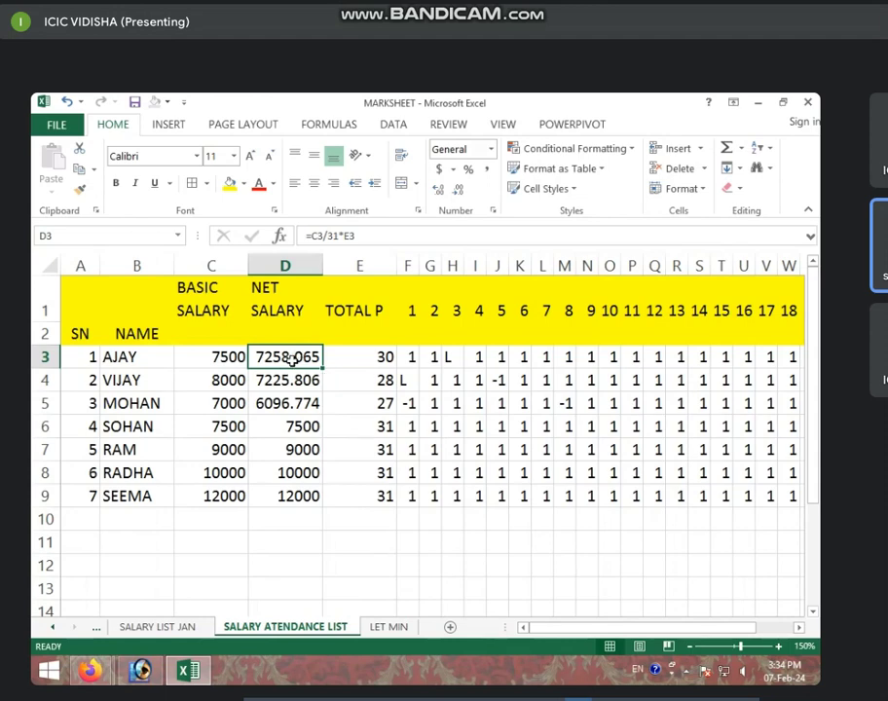
click(473, 449)
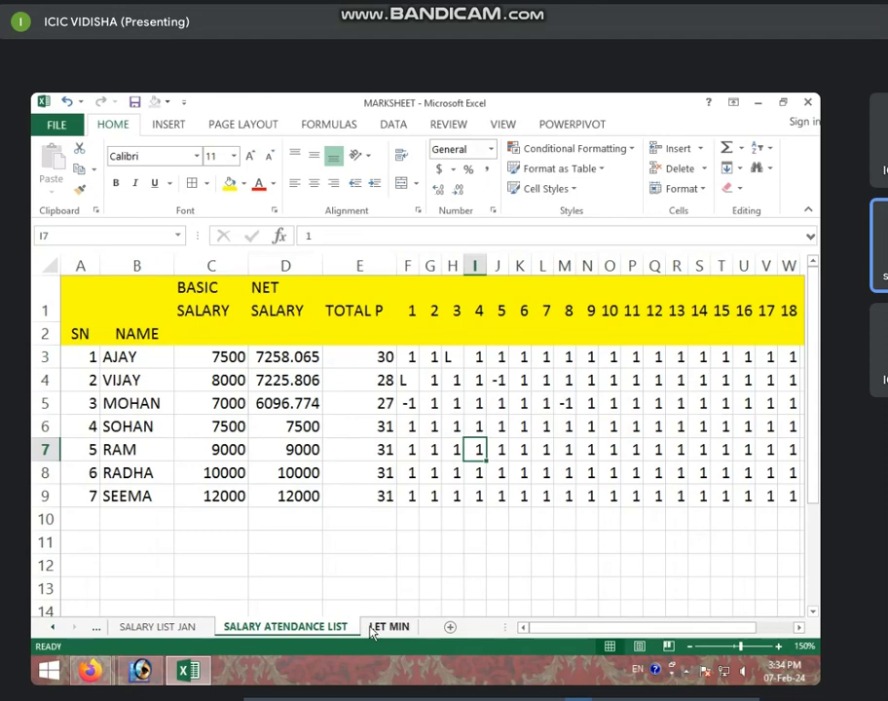
click(379, 629)
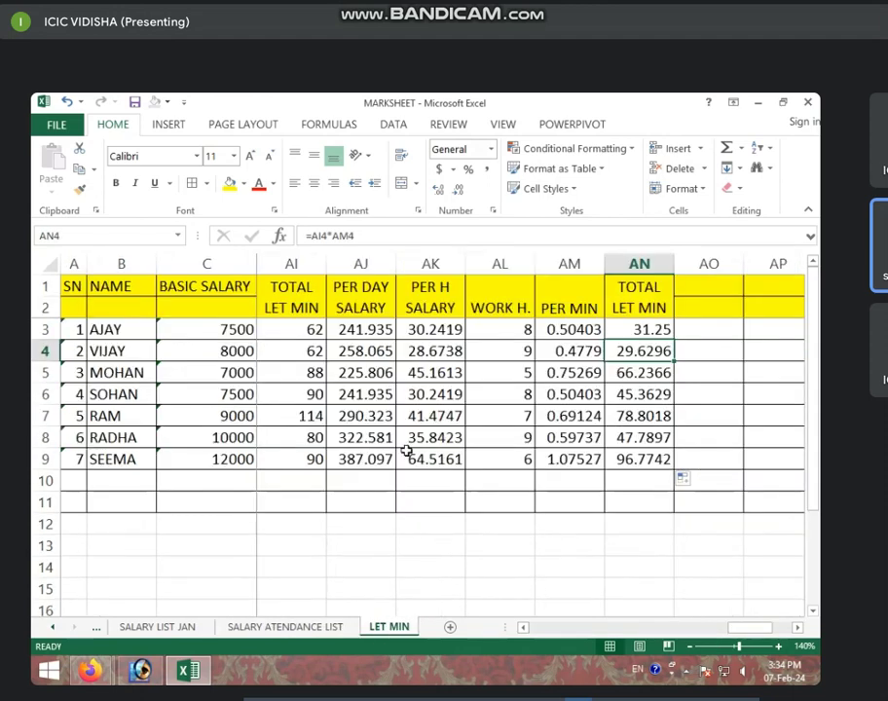
click(375, 429)
key(Right)
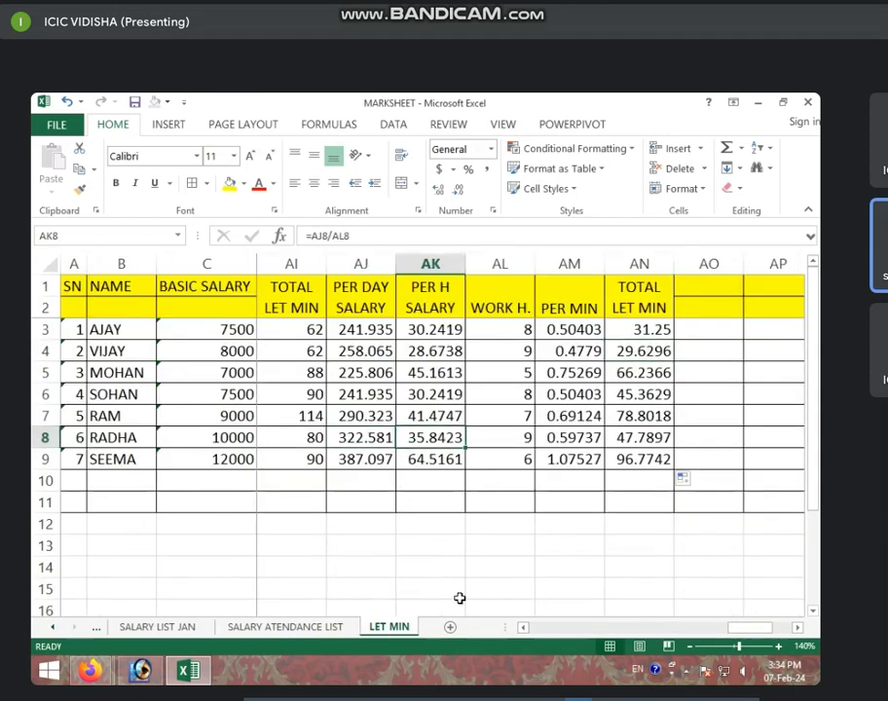
key(Right)
key(Right)
key(Right)
key(Right)
key(Right)
key(Right)
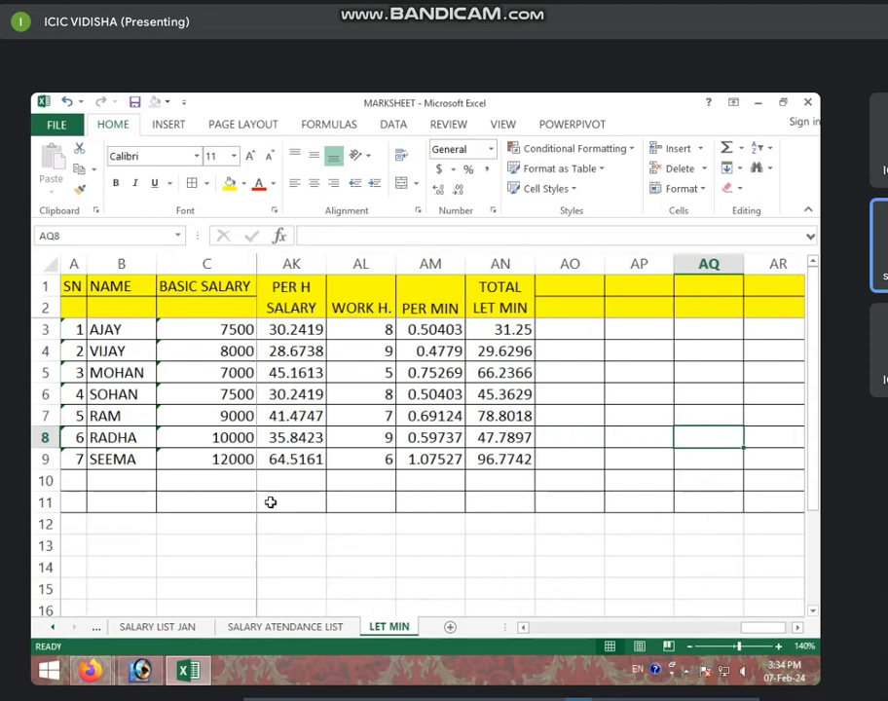
key(Left)
key(Left)
key(Left)
key(Left)
key(Left)
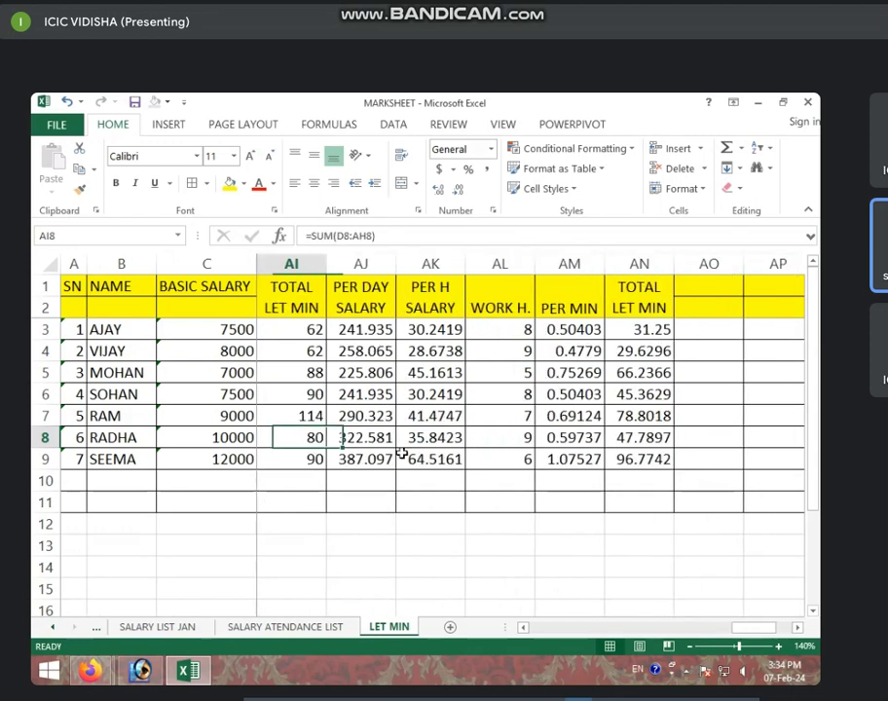
key(Left)
key(Left)
key(Left)
key(Left)
key(Left)
key(Left)
key(Left)
key(Left)
key(Left)
key(Left)
key(Left)
key(Left)
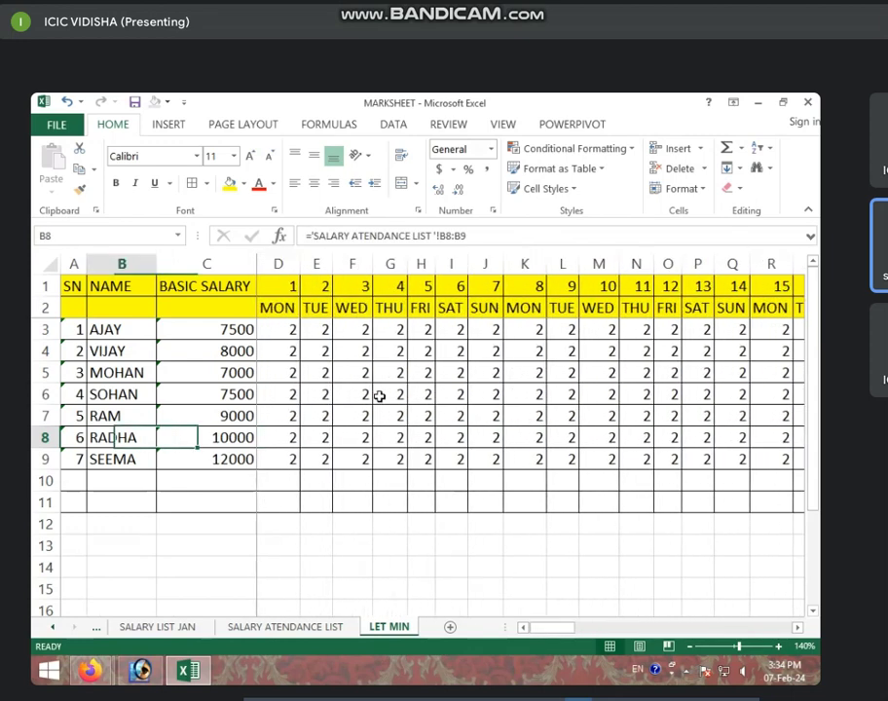
key(Left)
- Enter day-1 leave minutes 10, 20, 0 and 5 in D3:D6 for AJAY, VIJAY, MOHAN and SOHAN
click(268, 435)
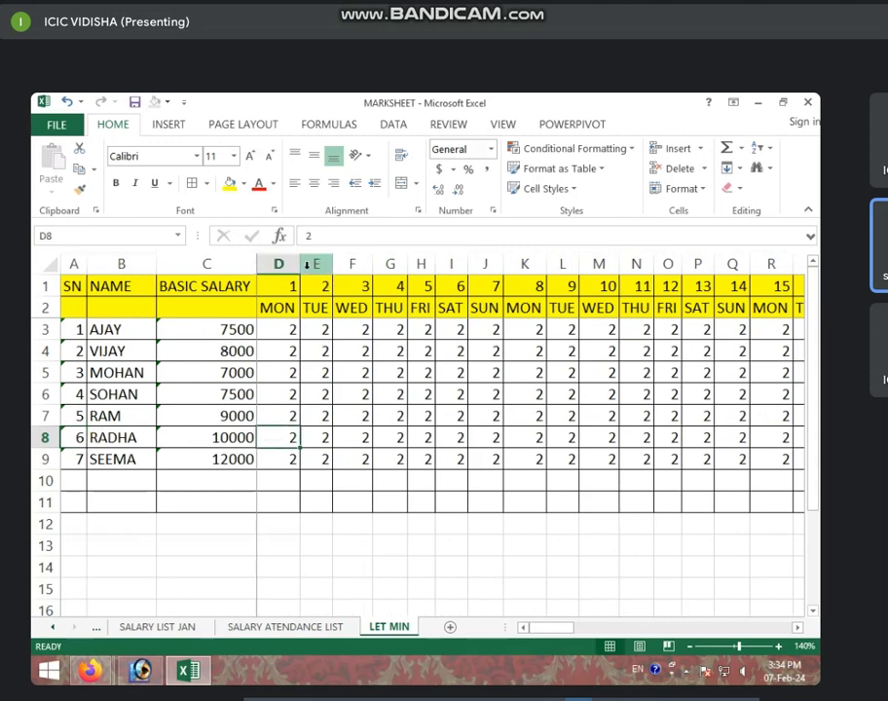
click(272, 290)
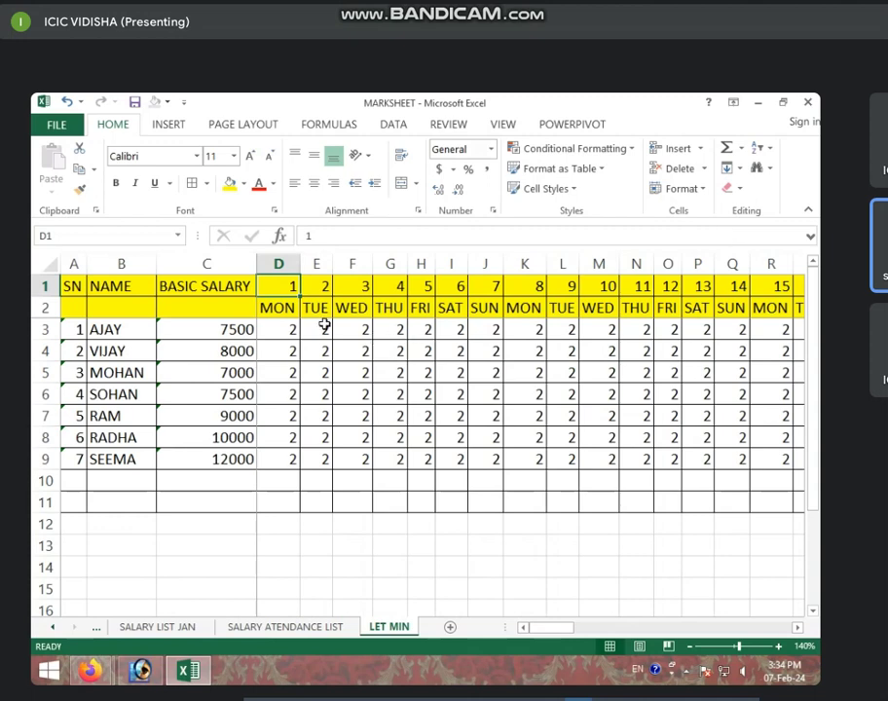
click(296, 330)
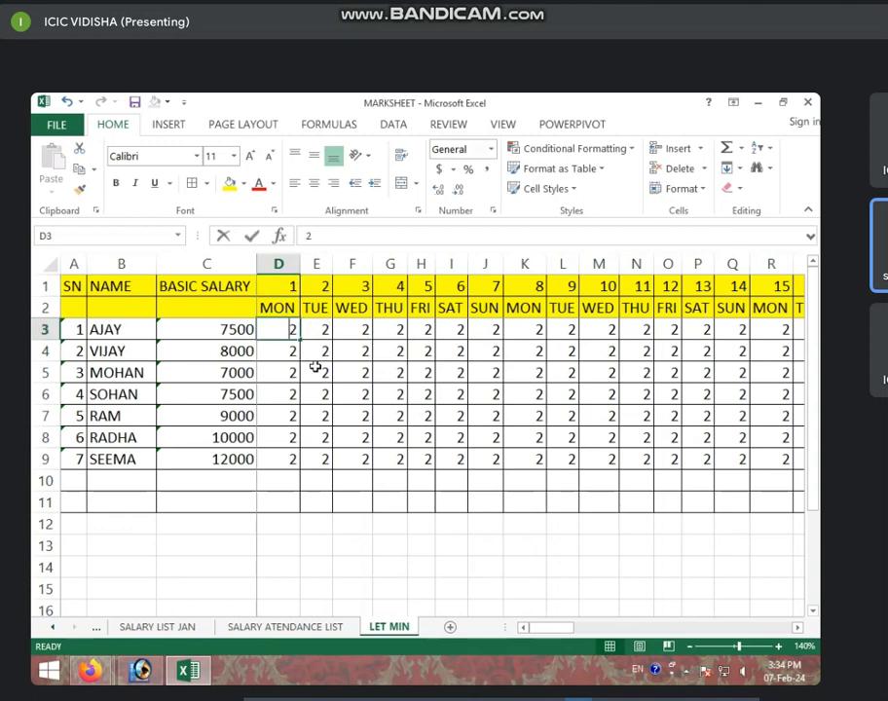
text(10)
key(Return)
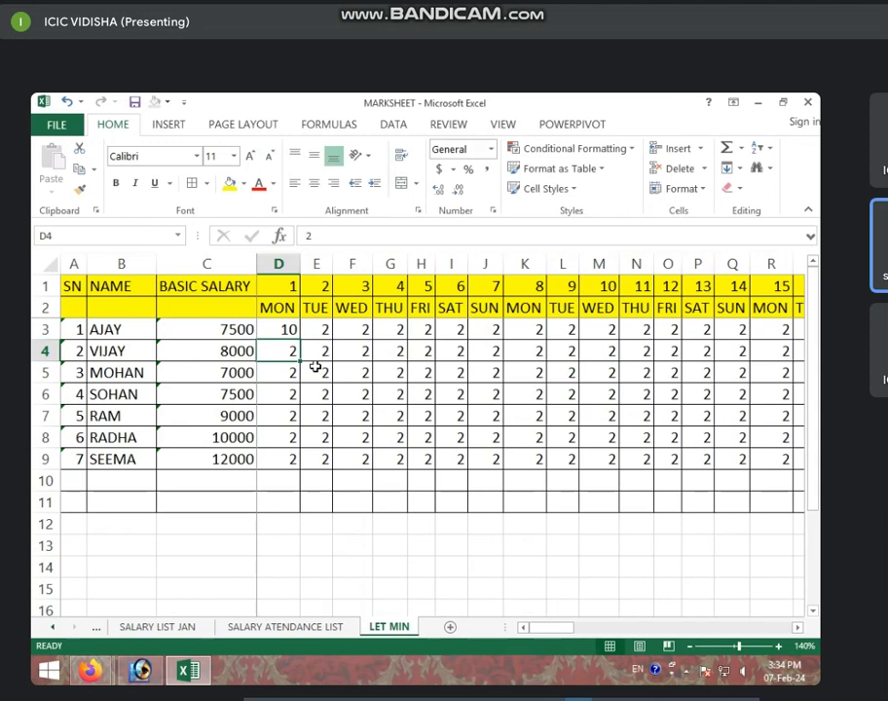
text(20)
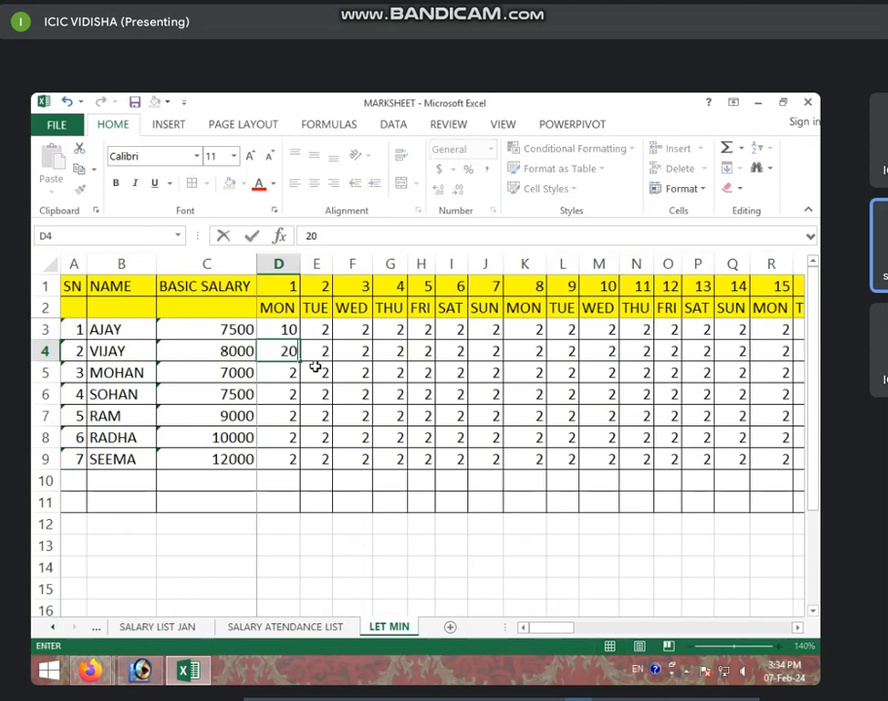
key(Return)
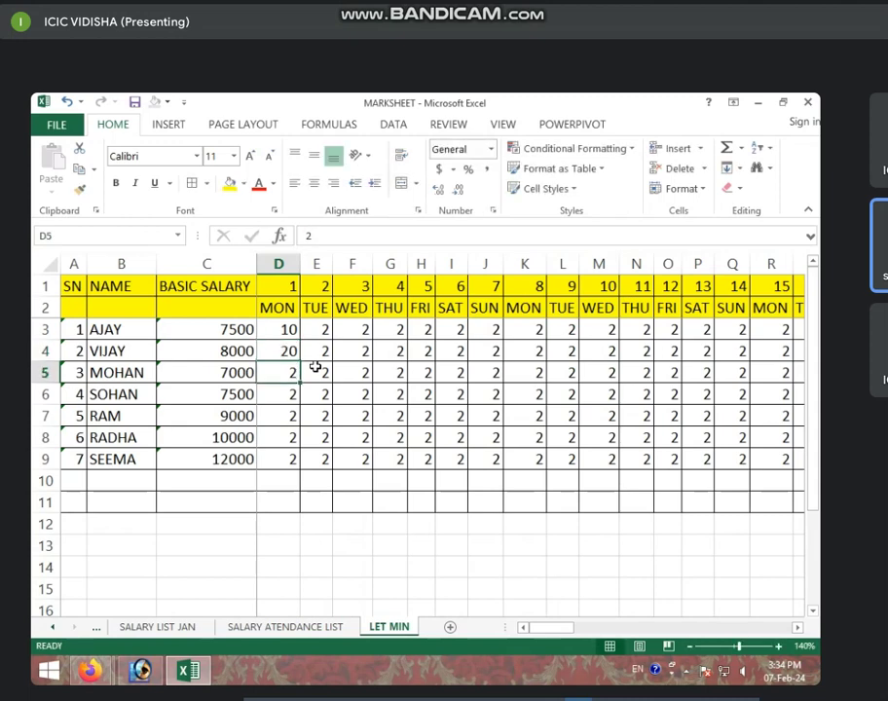
text(0)
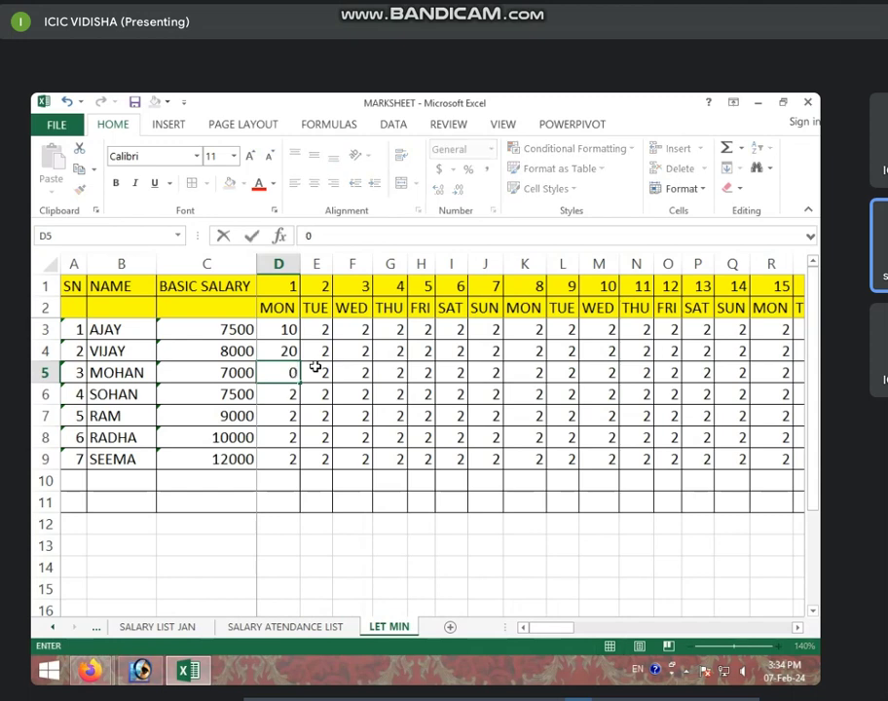
key(Return)
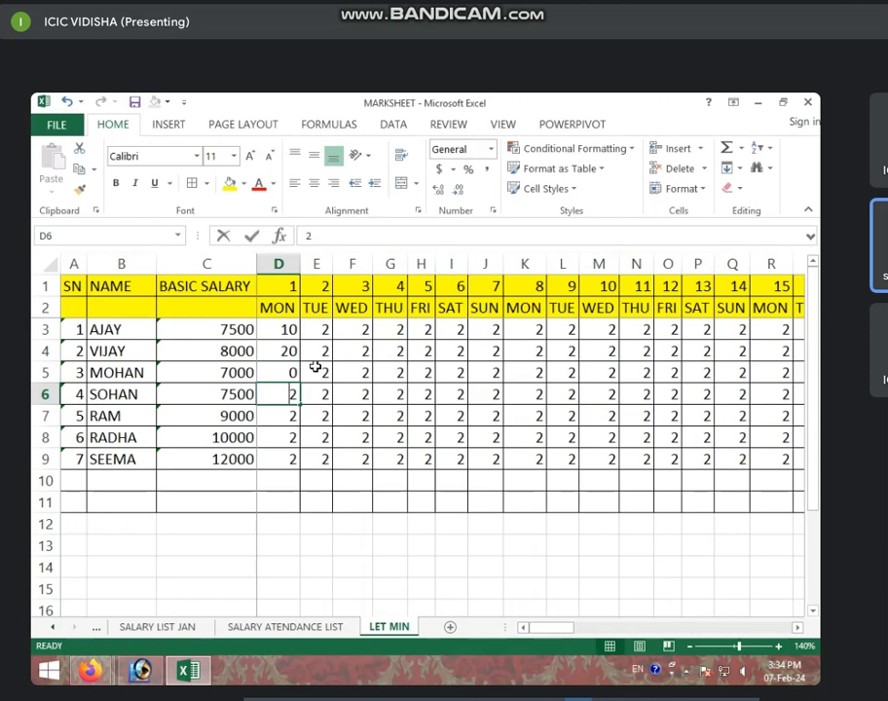
text(5)
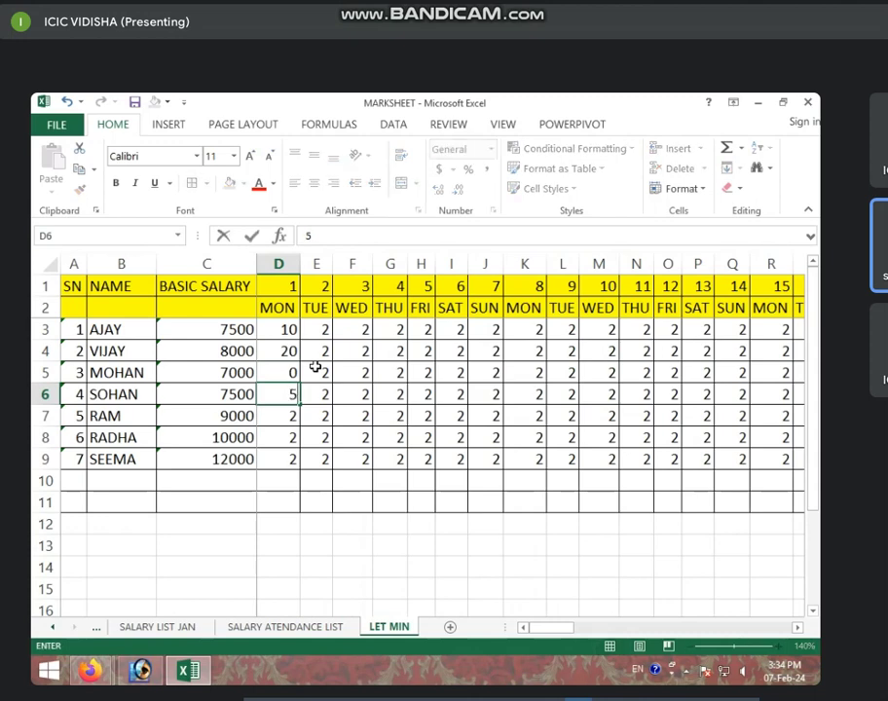
key(Return)
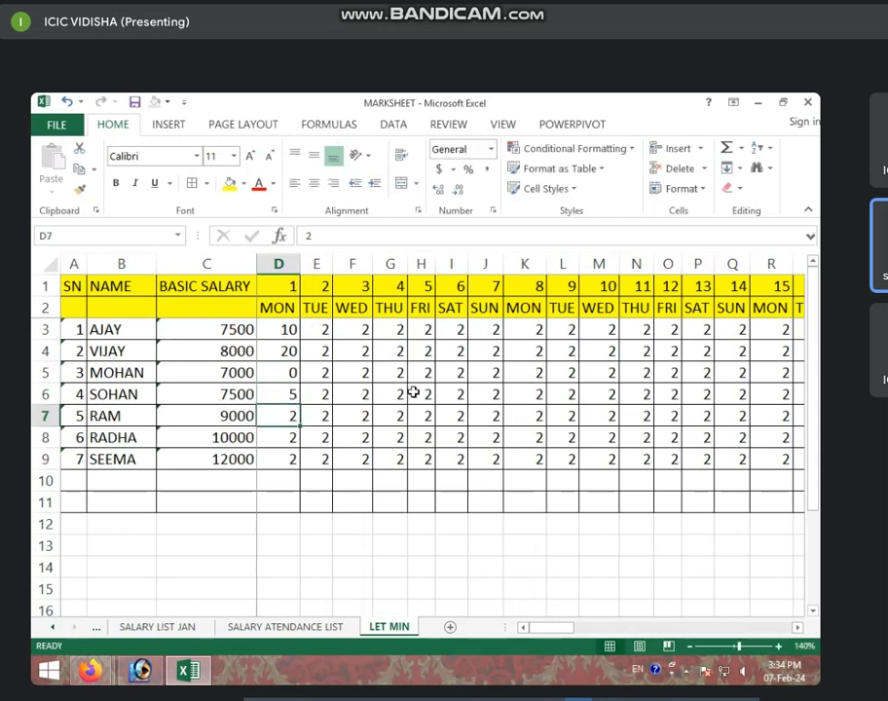
click(428, 391)
key(Right)
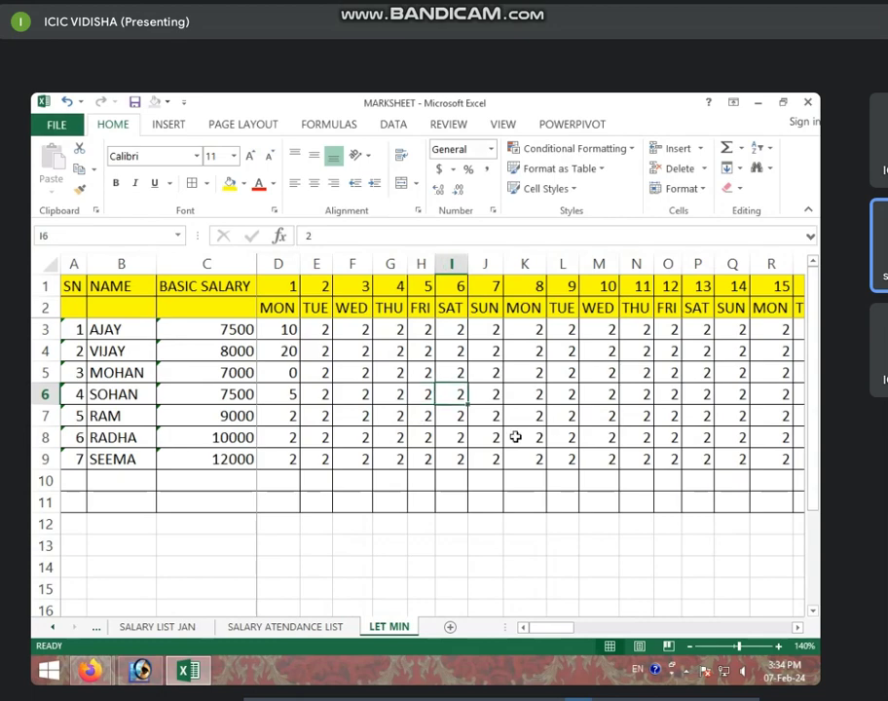